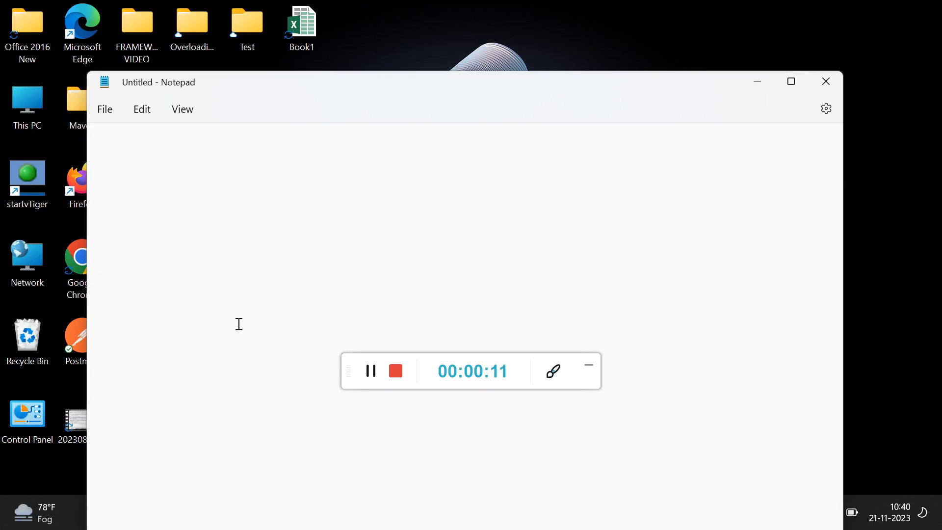
Write the heading "Download" in the empty note, with "Appium Server" as the first list entry after a blank line.
type("Doe")
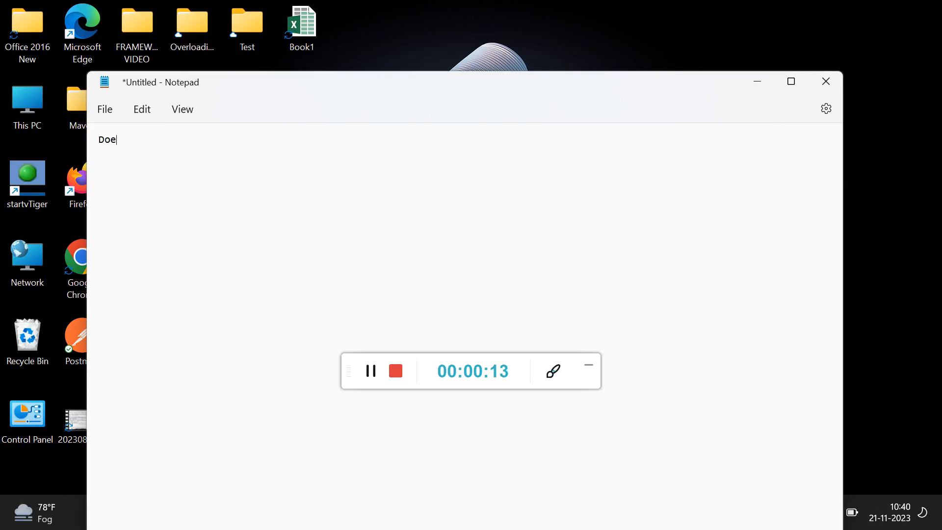
key("BackSpace")
type("wnload")
key("Return")
type("Appium Server ")
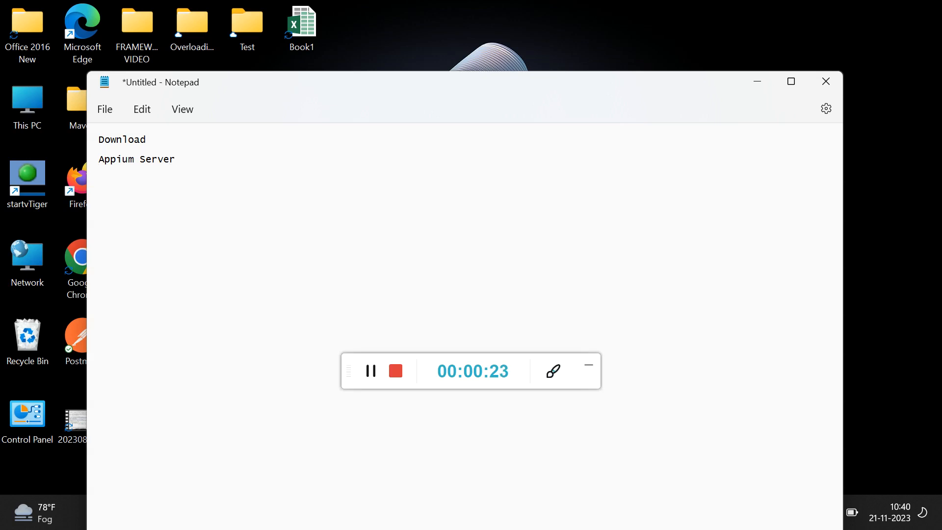
type("Andr")
type("oid Stu")
type("dio ")
type("Appi")
type("um Insp")
type("ector")
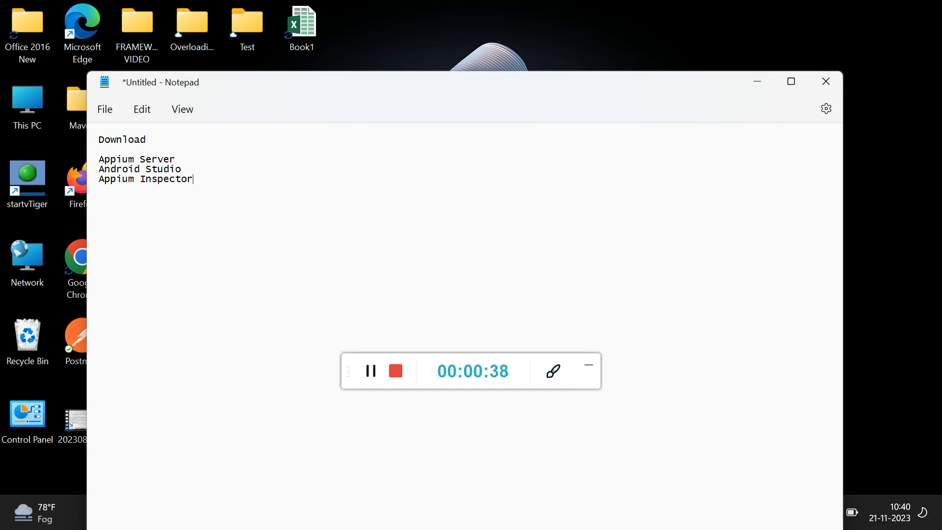
Append "--- automation purpose" to the Appium Server line as its description.
left_click(185, 159)
type("--- automat")
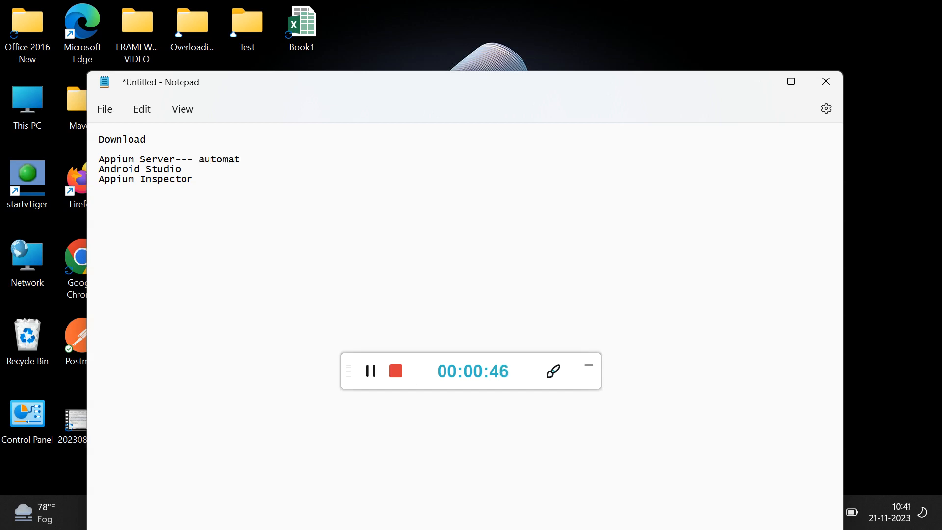
key("ctrl+plus")
key("ctrl+plus")
key("ctrl+plus")
key("ctrl+plus")
key("ctrl+plus")
key("ctrl+plus")
key("ctrl+plus")
key("ctrl+plus")
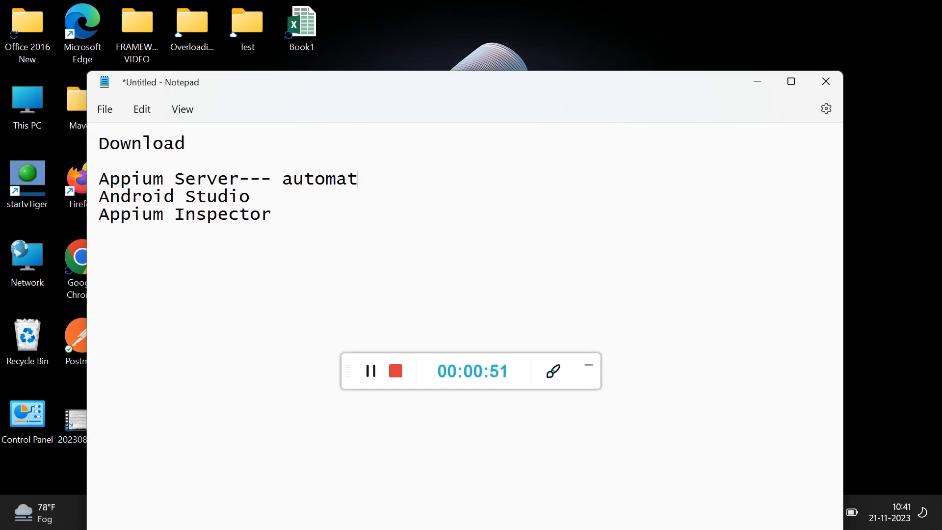
key("ctrl+plus")
key("ctrl+plus")
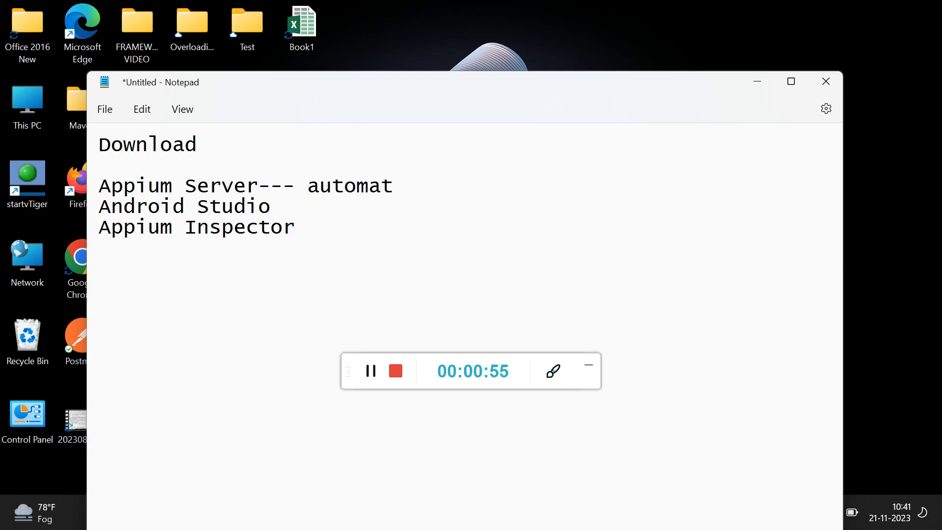
type("ion purpose Android Studio")
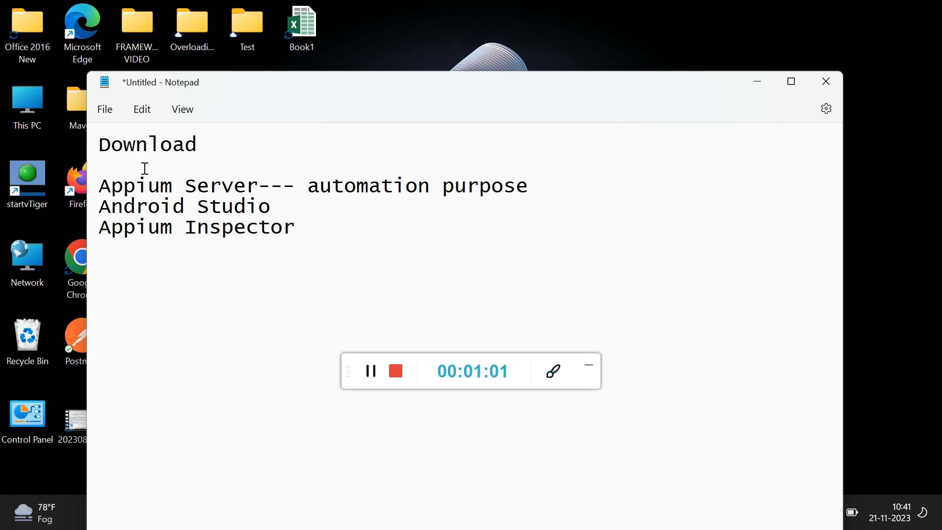
type("-- Editor")
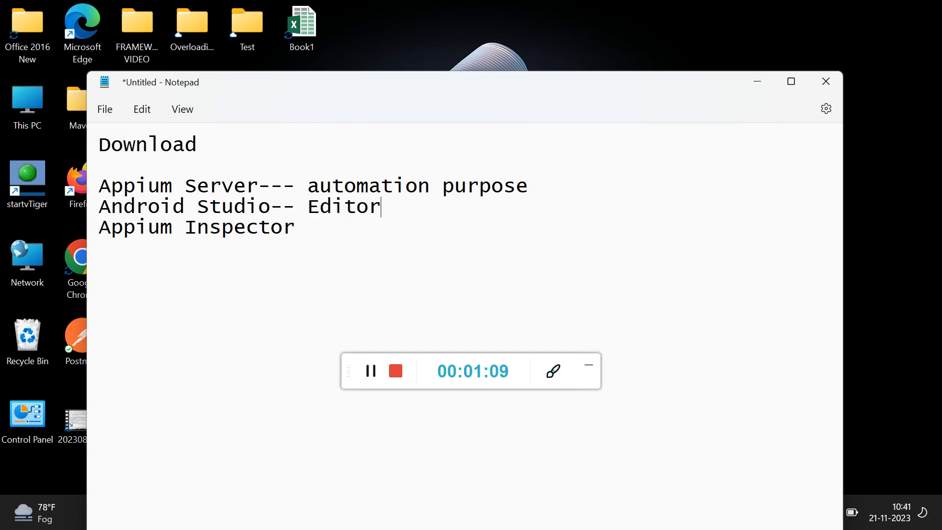
type(" just ")
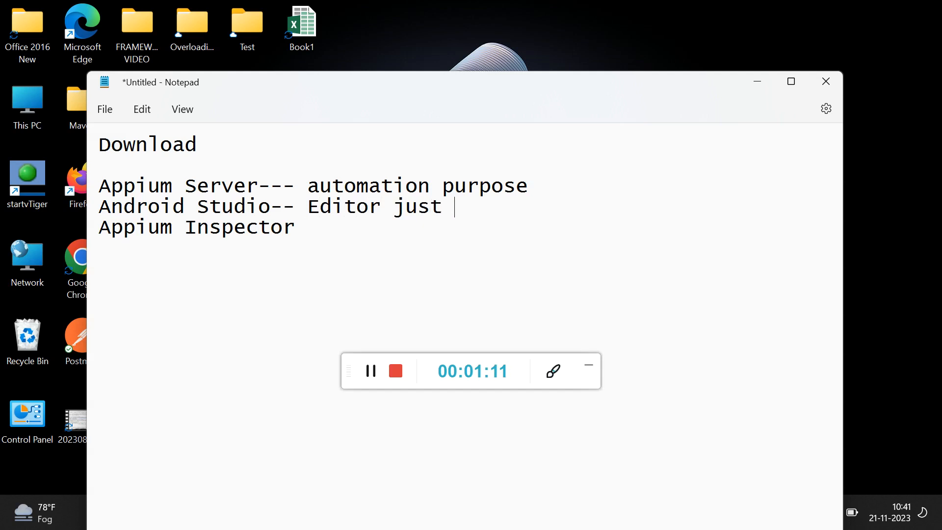
type("like e")
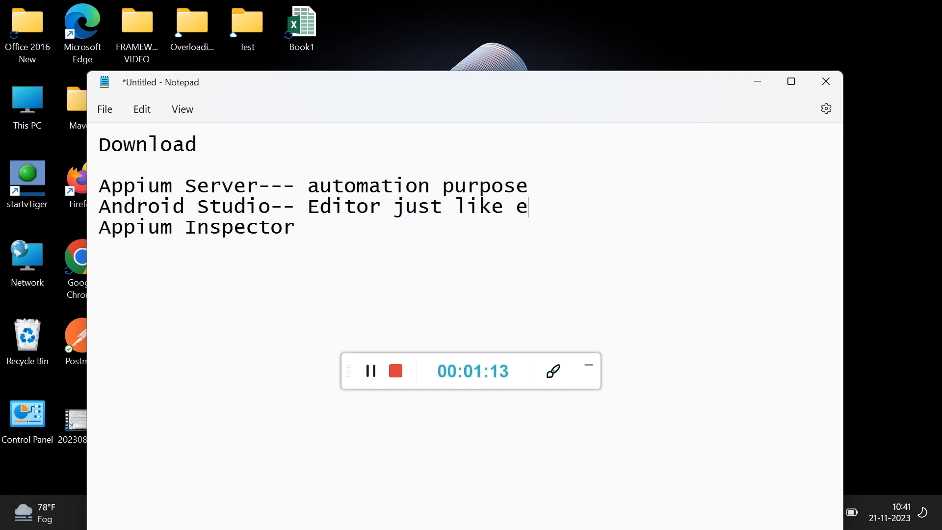
type("clipse")
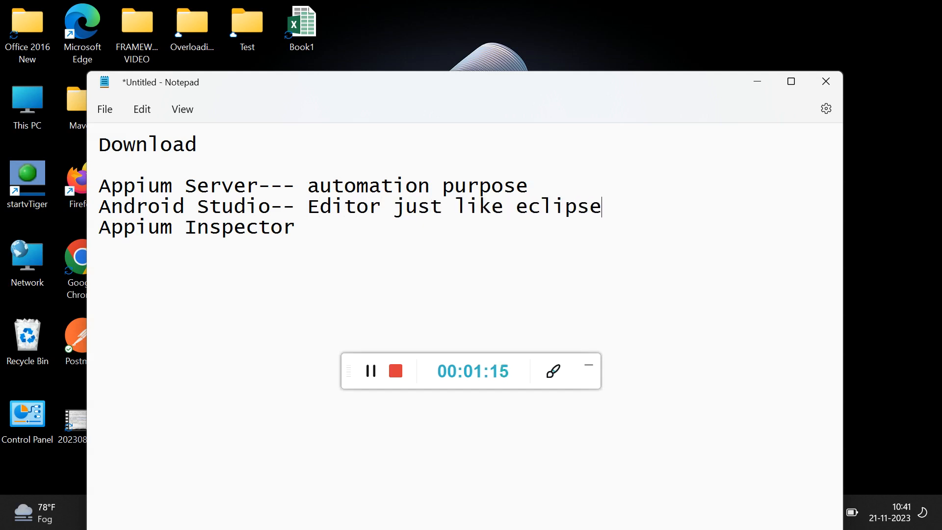
Insert the line "SDK Path-- just like jdk" between the Android Studio and Appium Inspector entries.
key("Return")
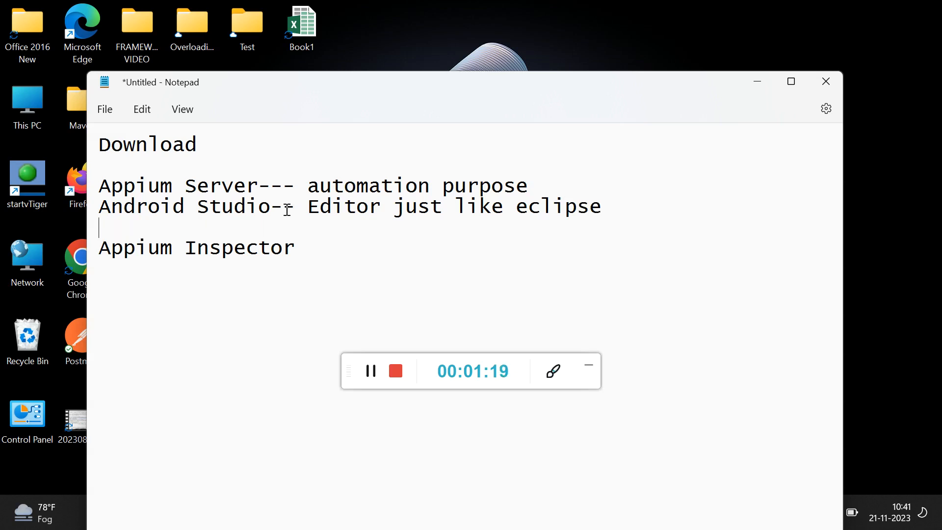
type("SDK ")
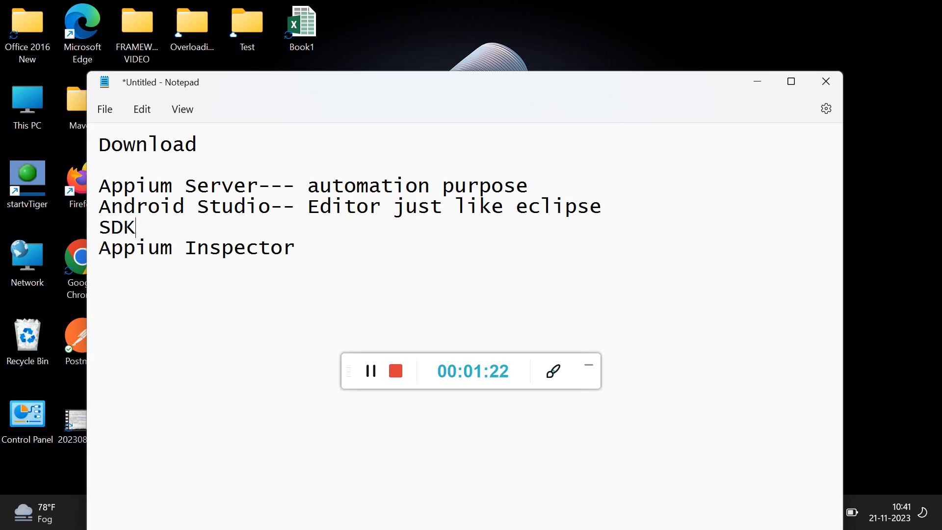
type("Path")
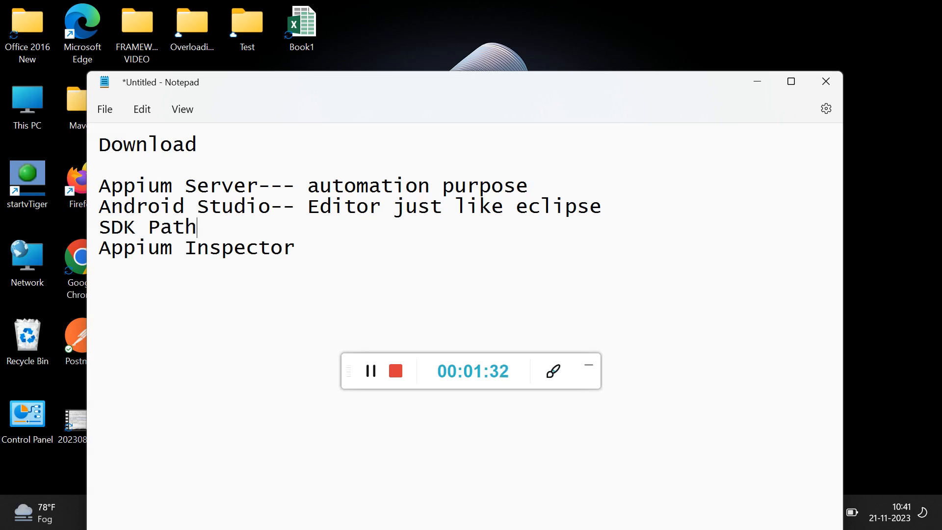
type("-- just lik")
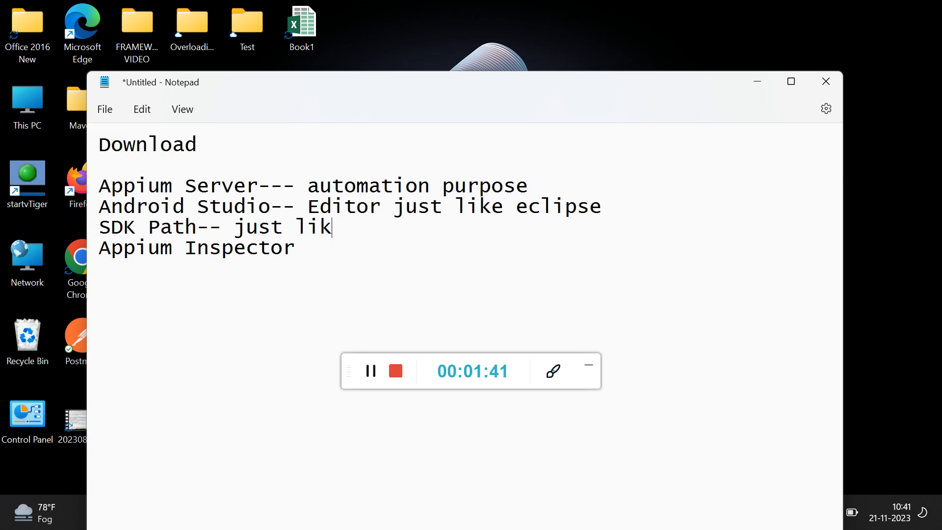
type("e jdk Appium Inspector")
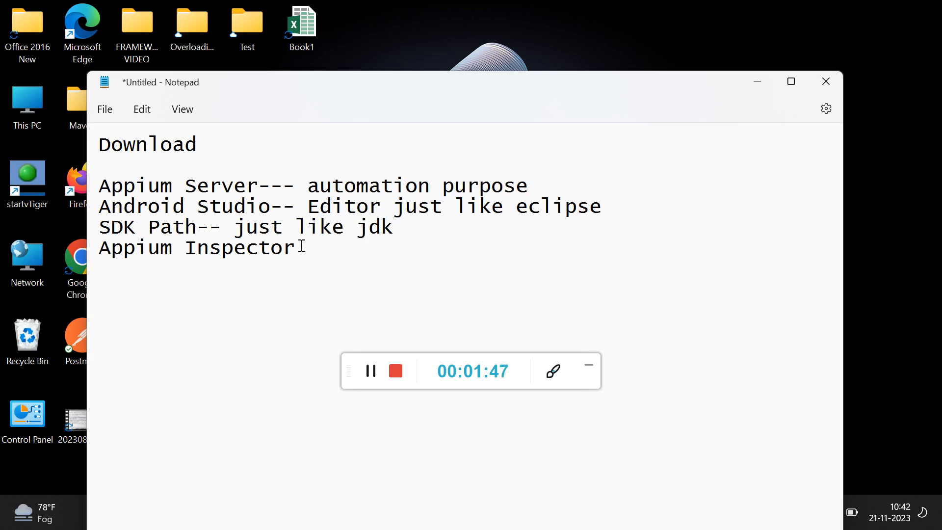
type("- ")
type("fo")
Append "- to inspect the MobileElement" to the Appium Inspector line as its description.
key("BackSpace")
key("BackSpace")
type("to i")
type("nspect ")
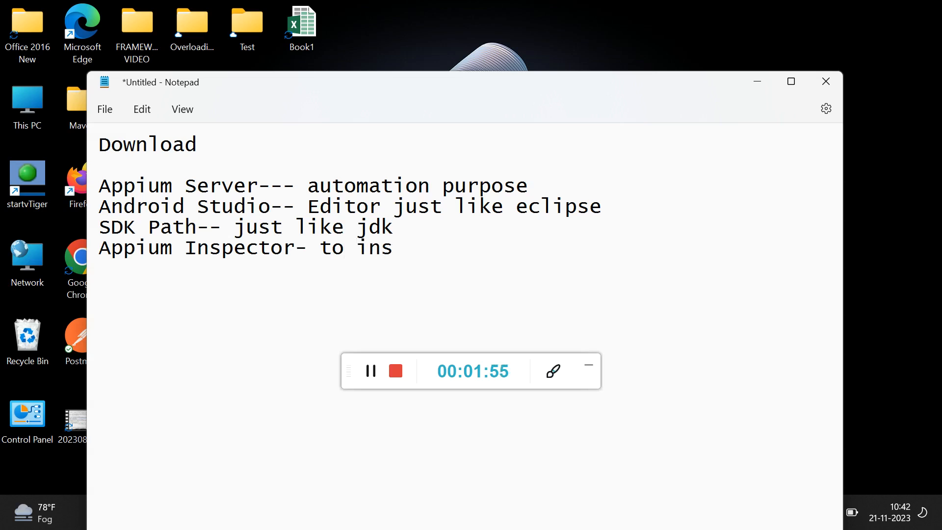
type("the web")
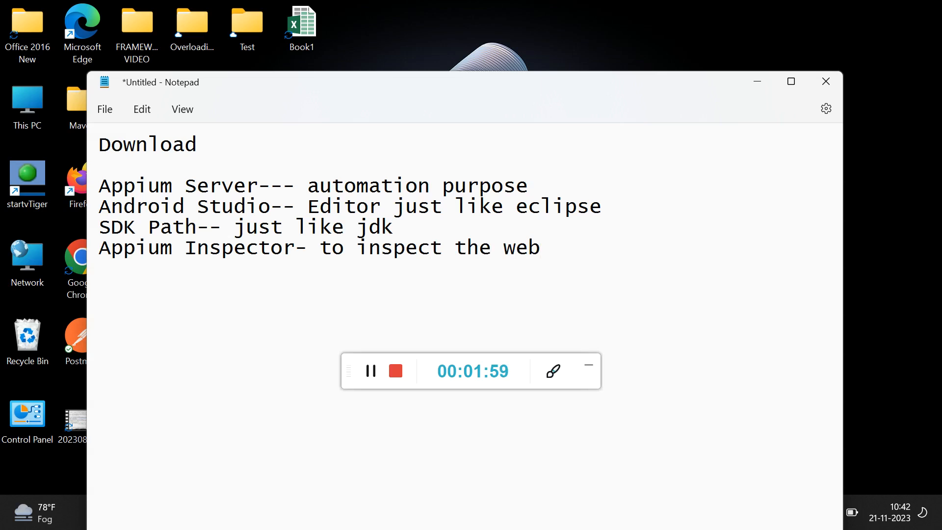
key("BackSpace")
key("BackSpace")
key("BackSpace")
type("Mobile")
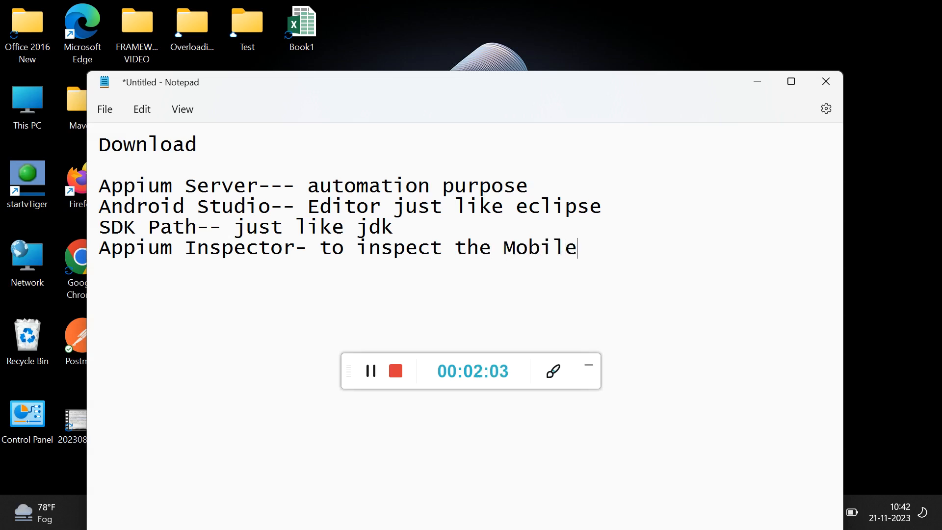
type("Element")
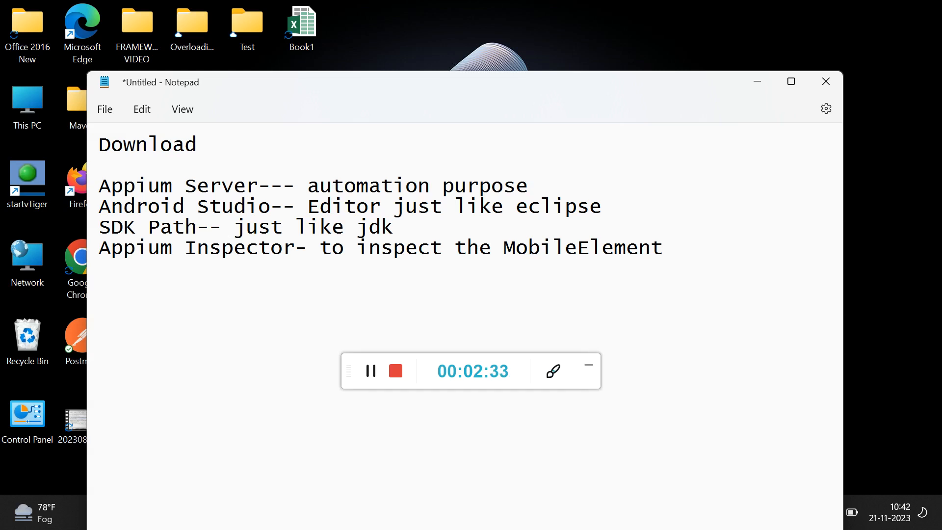
Add a line reading "Vysor app- our Device" directly beneath the Appium Inspector entry.
key("Return")
key("Return")
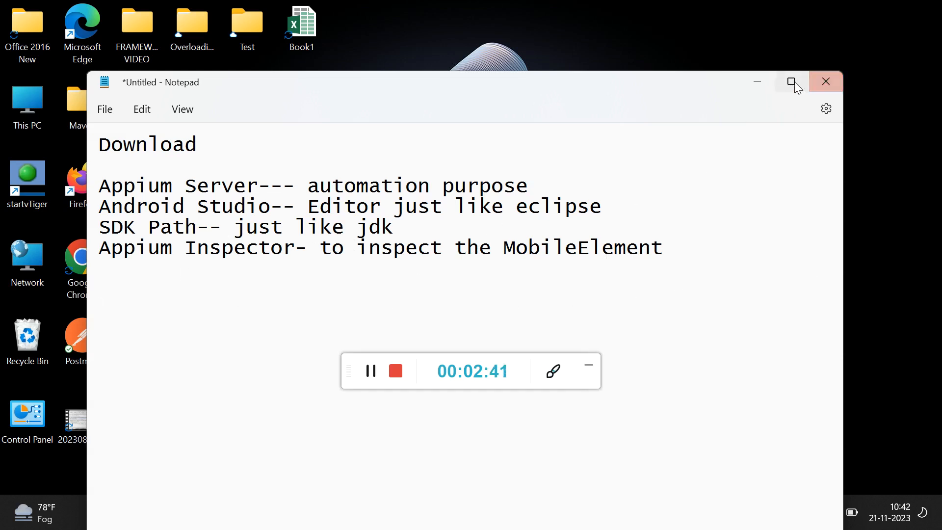
left_click(113, 271)
type("Vys")
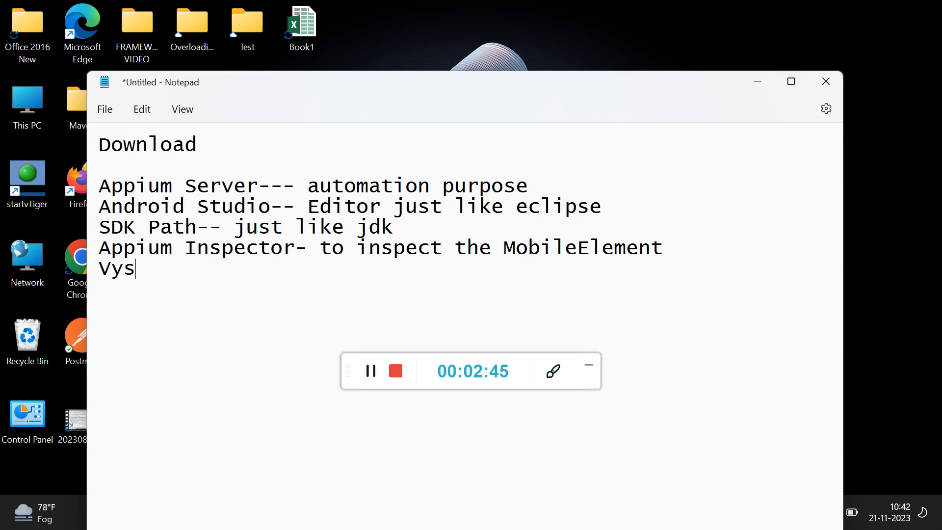
type("or app-")
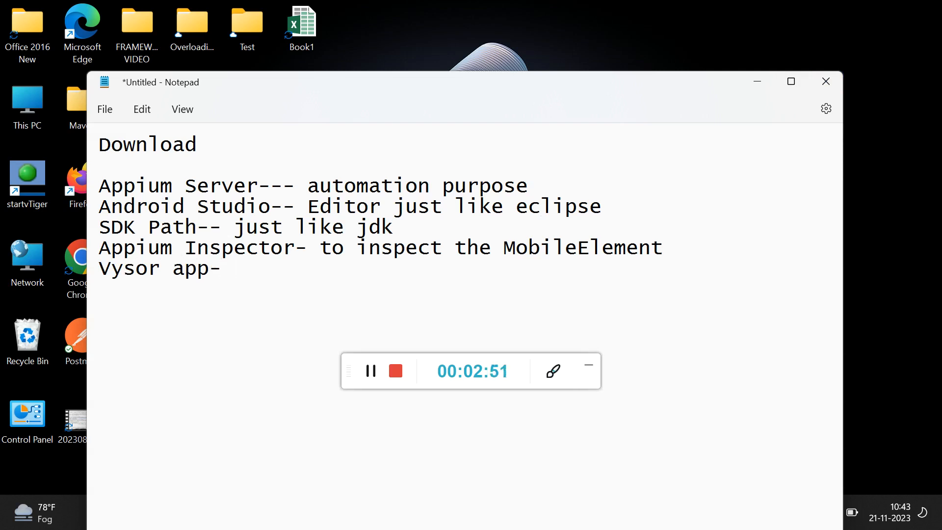
type("o")
key("BackSpace")
type("orr")
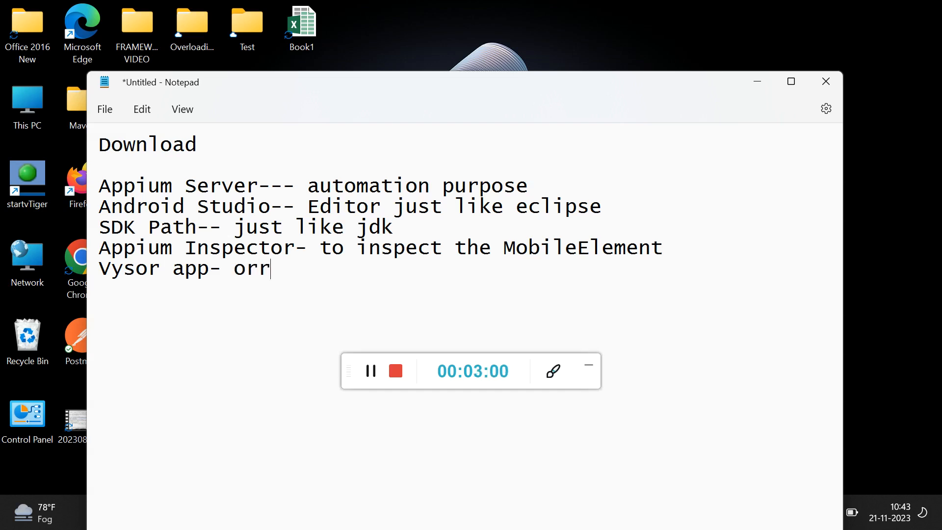
key("BackSpace")
key("BackSpace")
type("ur Device ")
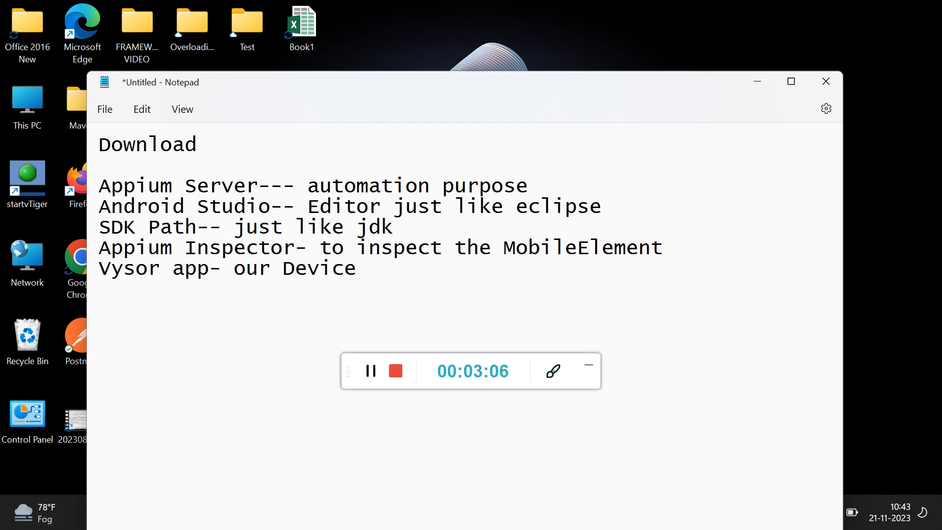
type("represent on the local system")
Finish the Vysor app line with "represent on the local system" followed by blank lines, and minimise the note window.
key("Return")
key("Return")
key("Return")
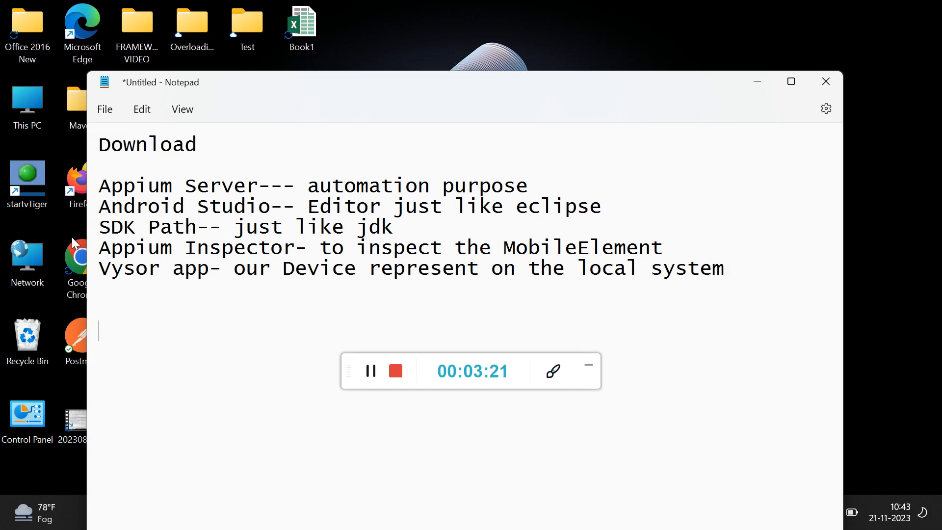
left_click(758, 82)
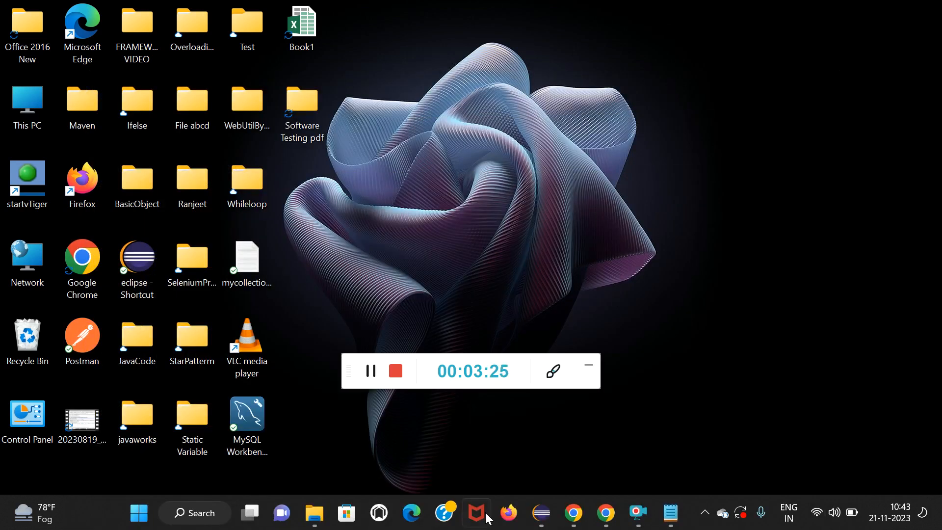
left_click(608, 511)
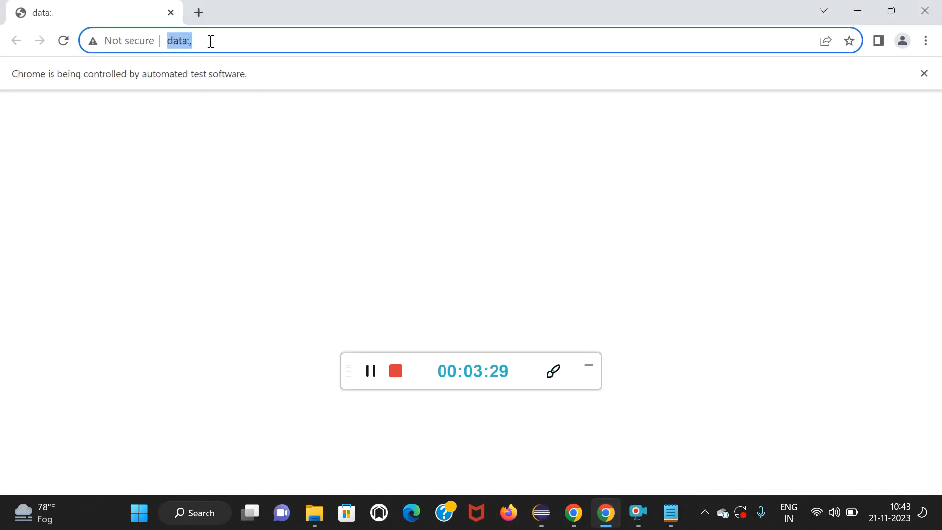
type("d")
type("wnload")
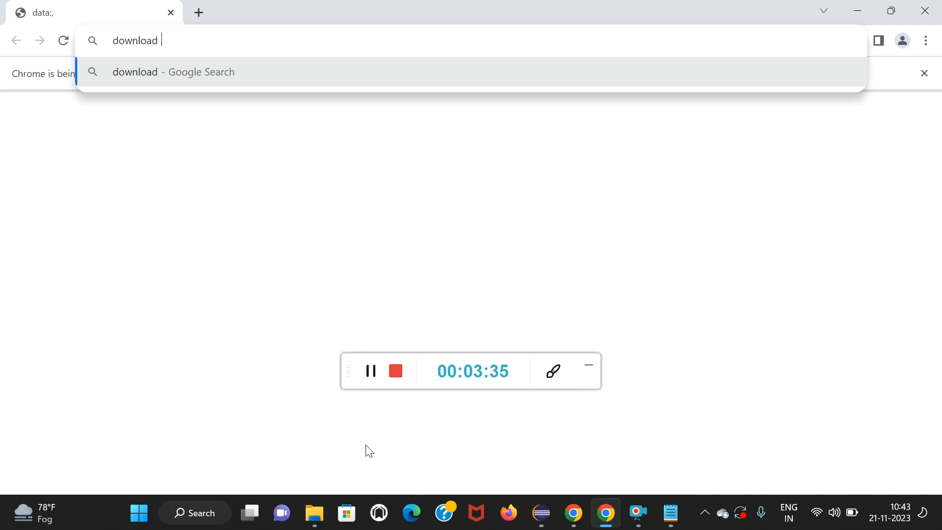
left_click(937, 10)
Switch to the open Google Chrome window and search for "download appium inspector" in a new tab.
mouse_move(604, 523)
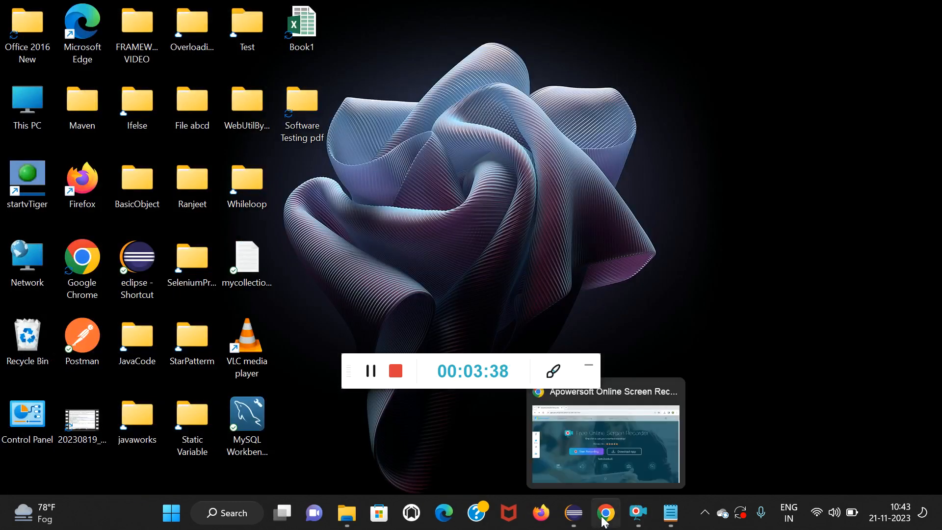
left_click(614, 446)
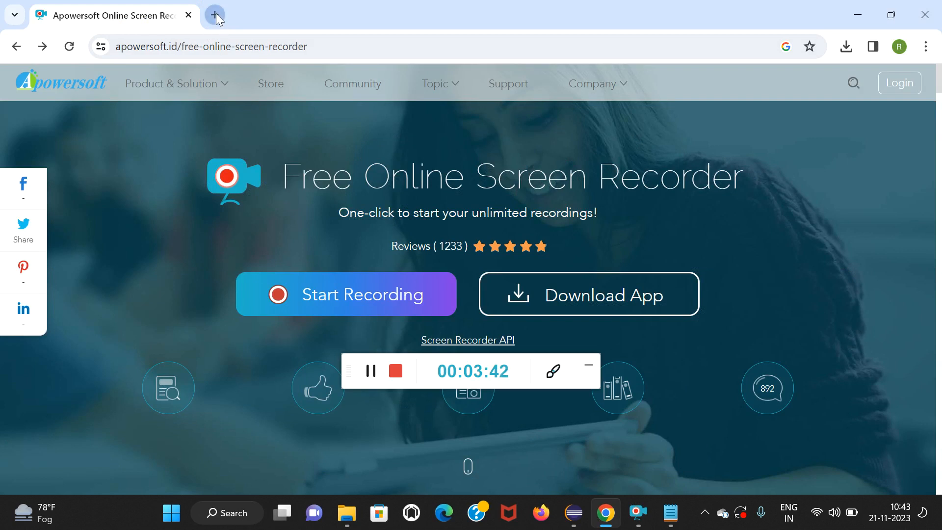
left_click(215, 14)
type("dow")
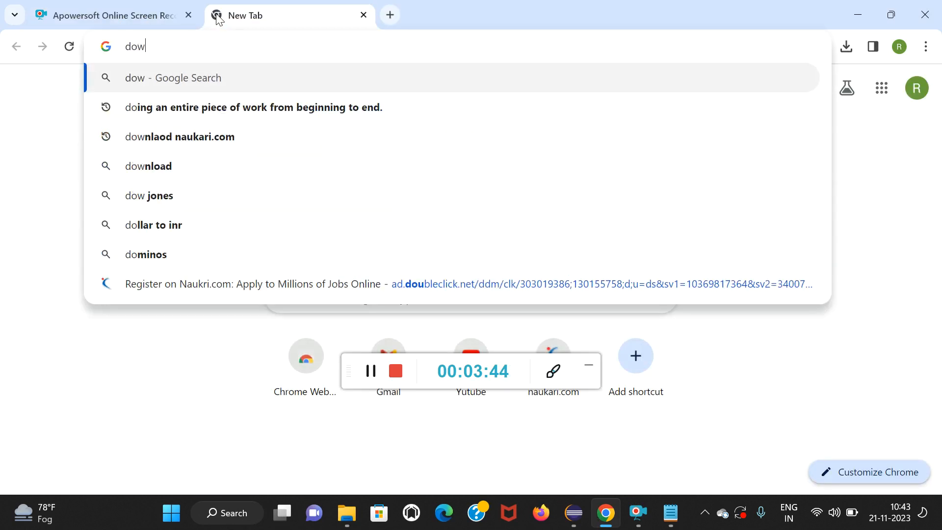
type("nload a")
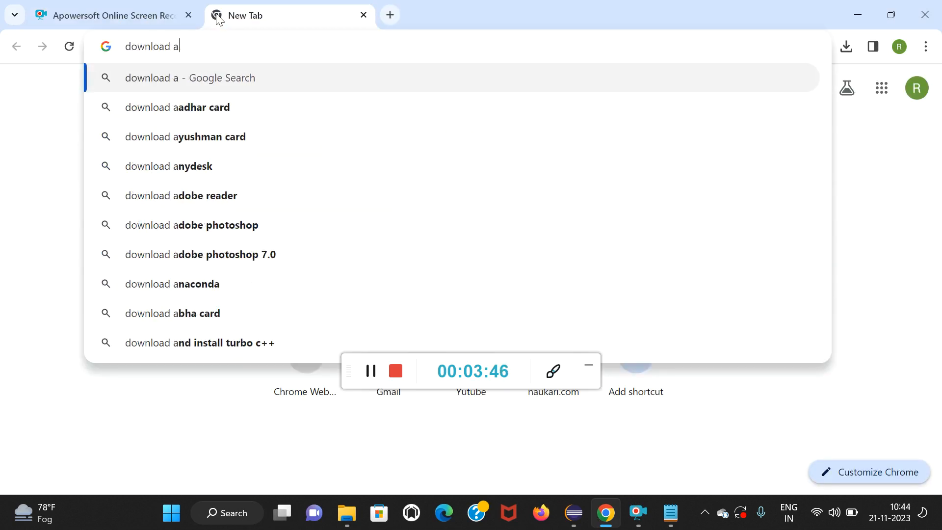
type("ppium")
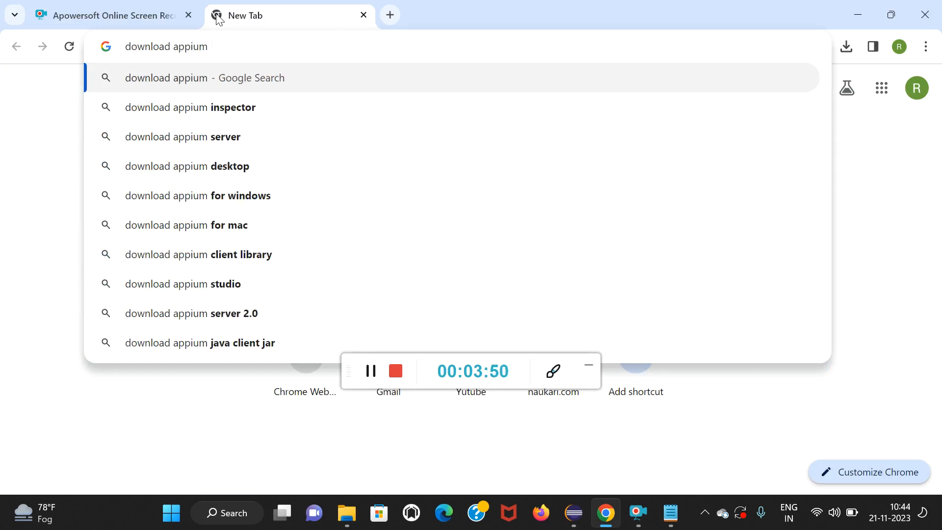
left_click(223, 116)
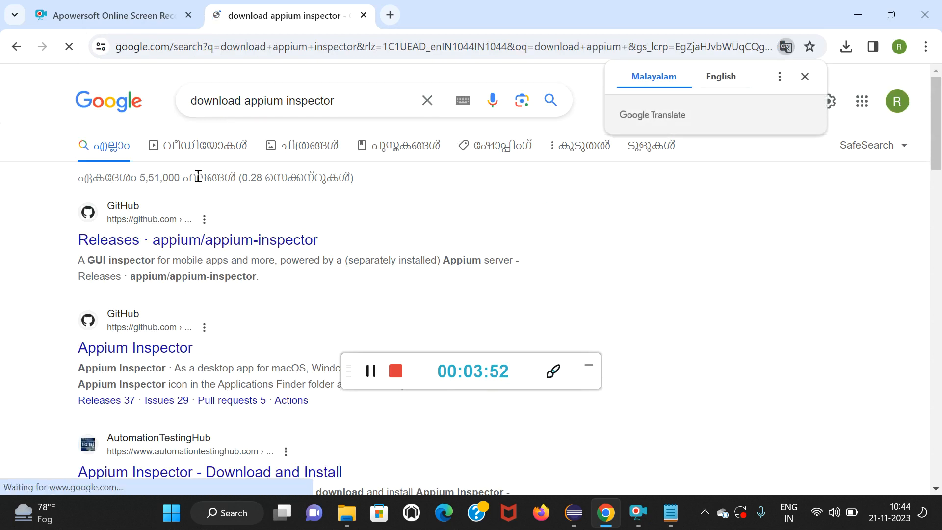
Open the appium-inspector releases page on GitHub and download Appium-Inspector-windows-2023.11.1.exe from the latest release's assets.
left_click(184, 241)
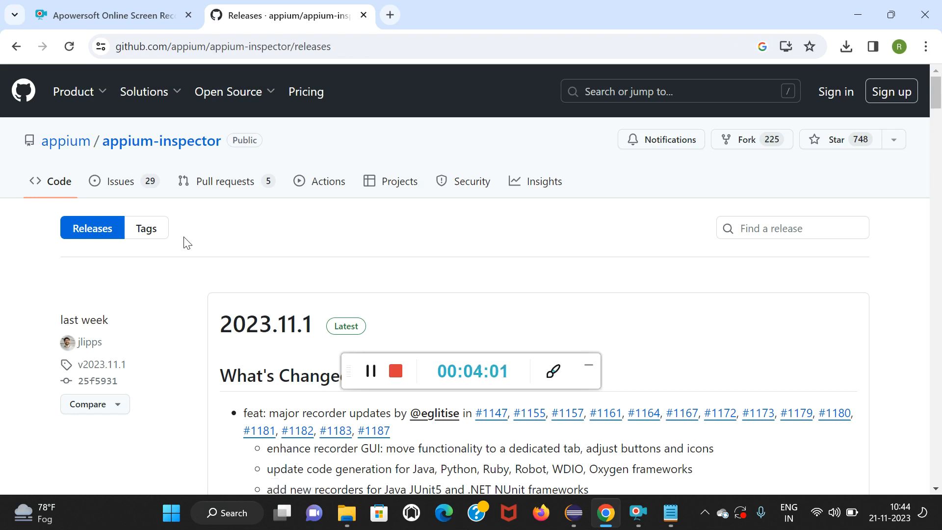
scroll(293, 280, "down", 6)
left_click(438, 360)
left_click_drag(438, 360, 778, 192)
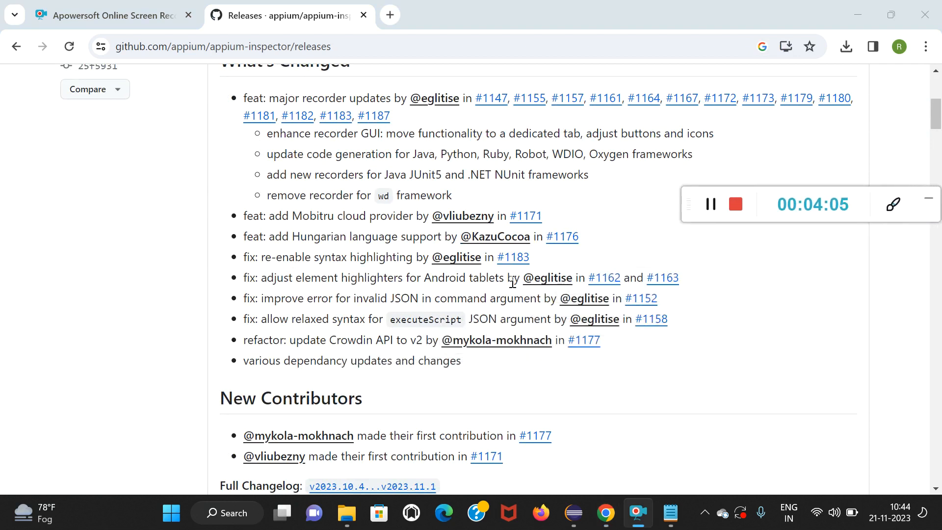
scroll(513, 282, "down", 5)
scroll(513, 281, "down", 5)
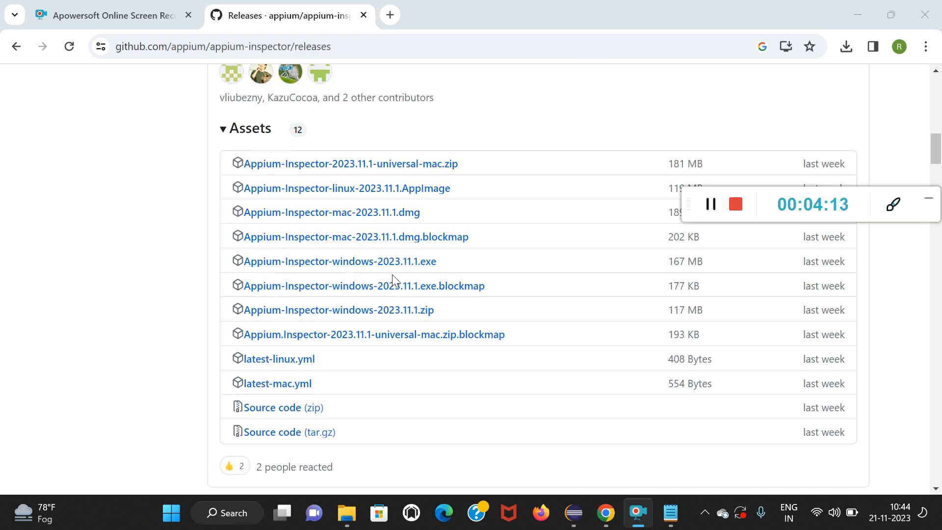
left_click(366, 269)
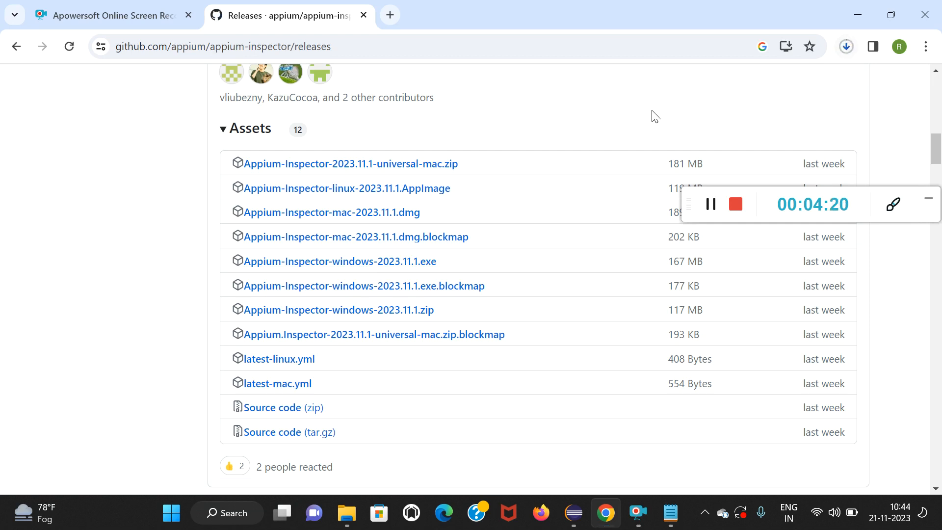
Search for the Appium server download in a new tab and open the appium-desktop releases page on GitHub.
left_click(390, 15)
type("d")
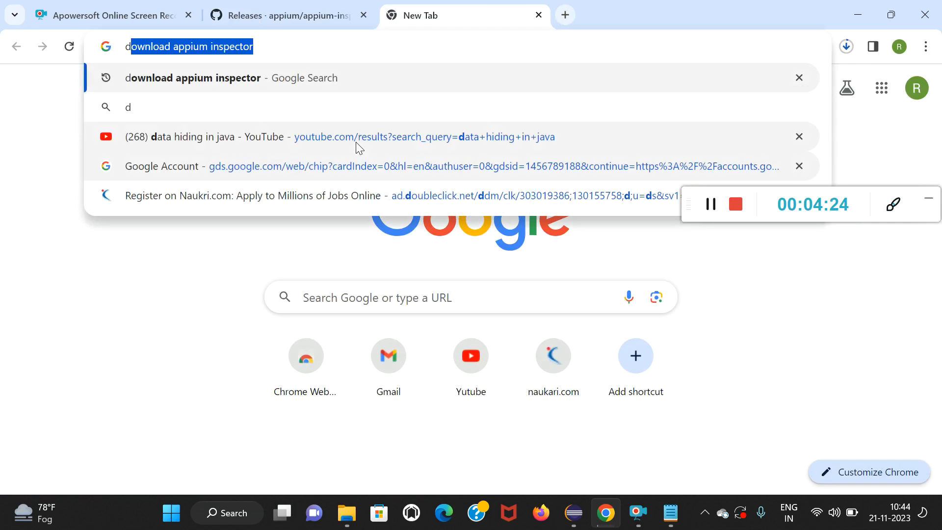
type("ownloa")
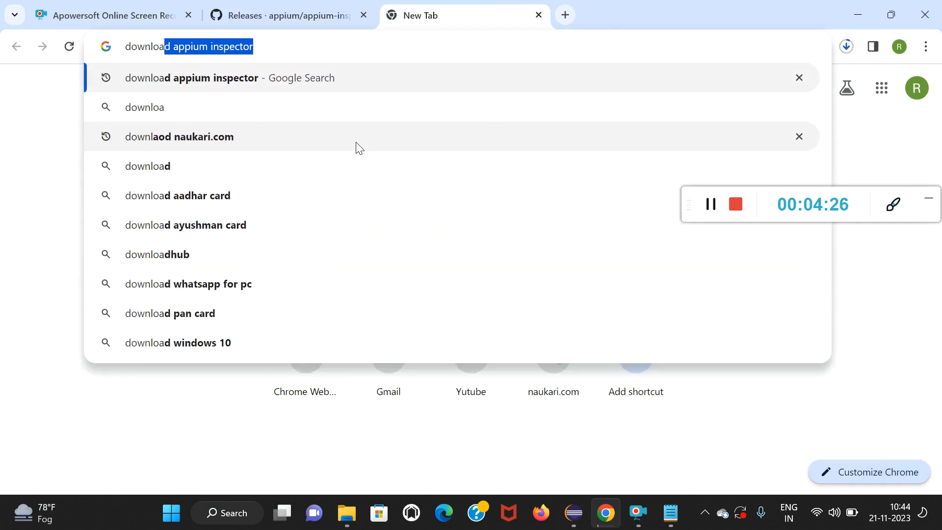
type("d app")
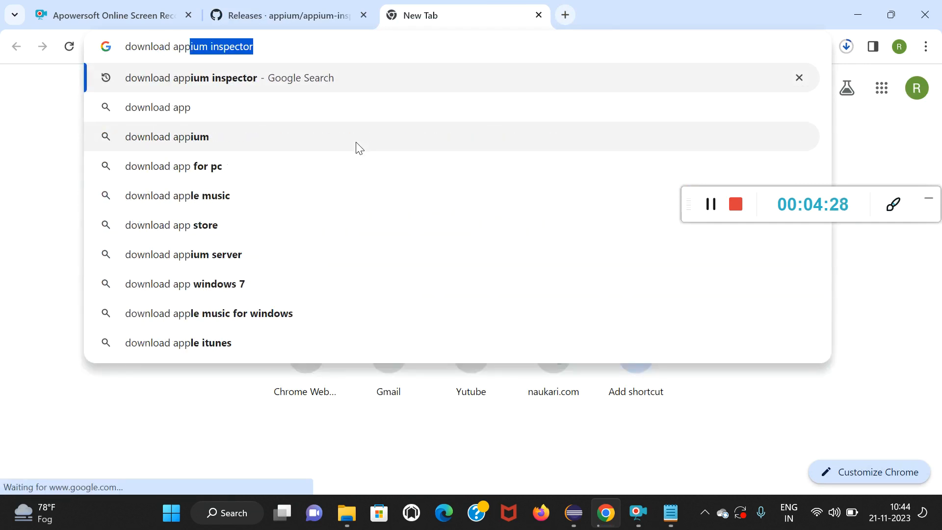
type("ium server")
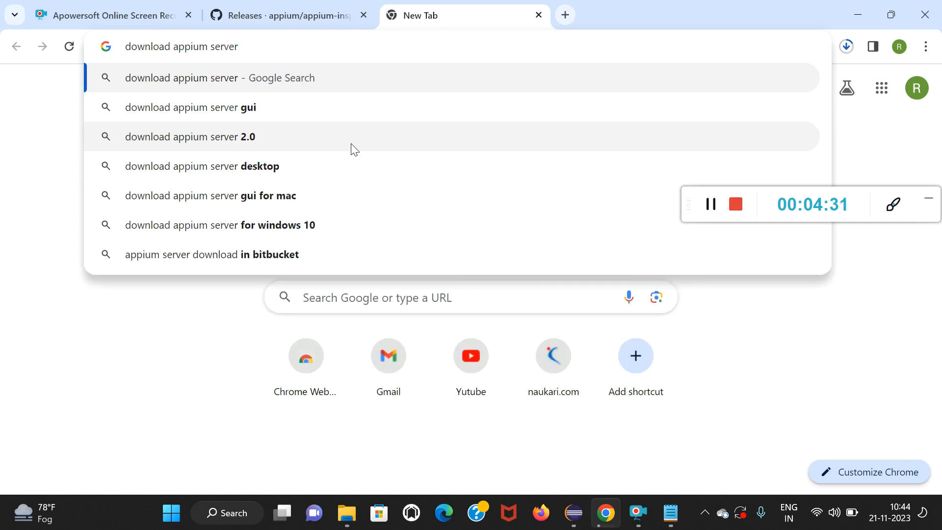
left_click(315, 166)
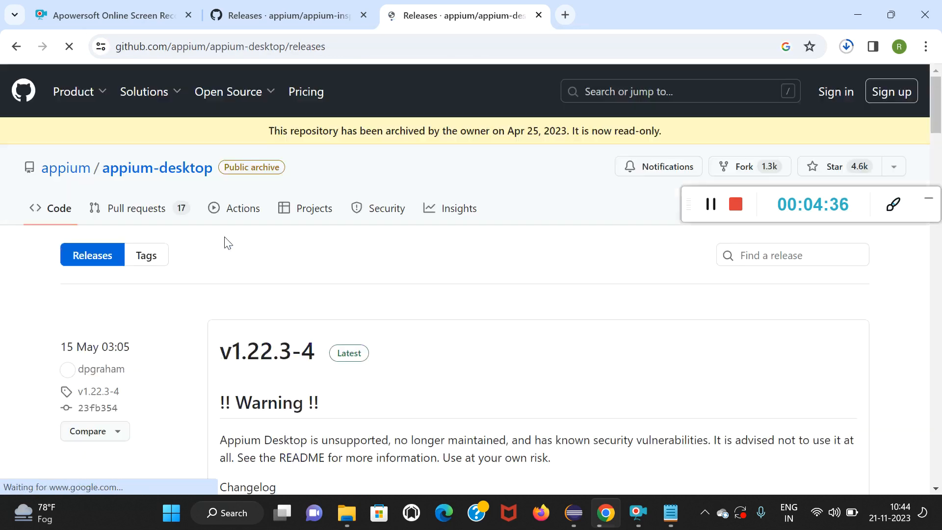
Download Appium-Server-GUI-windows-1.22.3-4.exe from the assets of the v1.22.3-4 release.
scroll(288, 330, "down", 3)
scroll(288, 330, "down", 5)
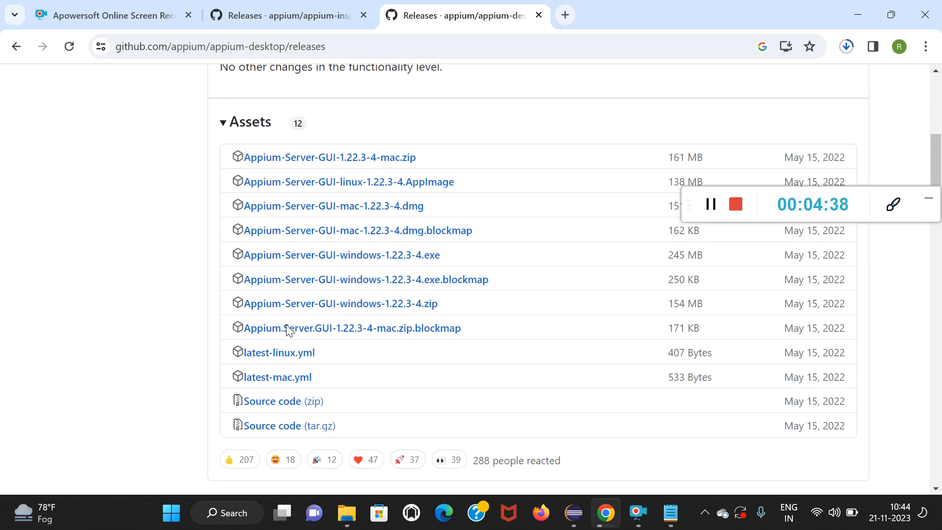
left_click(329, 265)
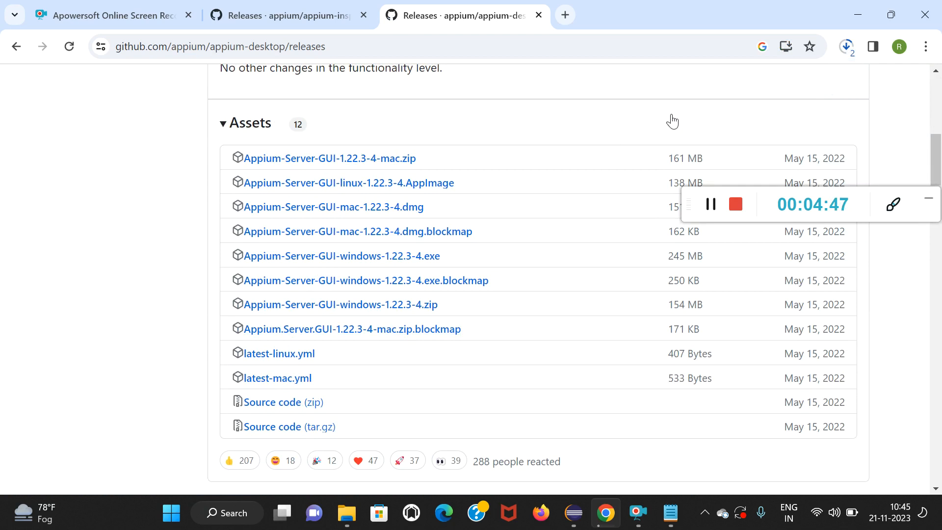
Open the browser's full download list and remove the apowersoft-online-launcher entries from it.
key("ctrl+j")
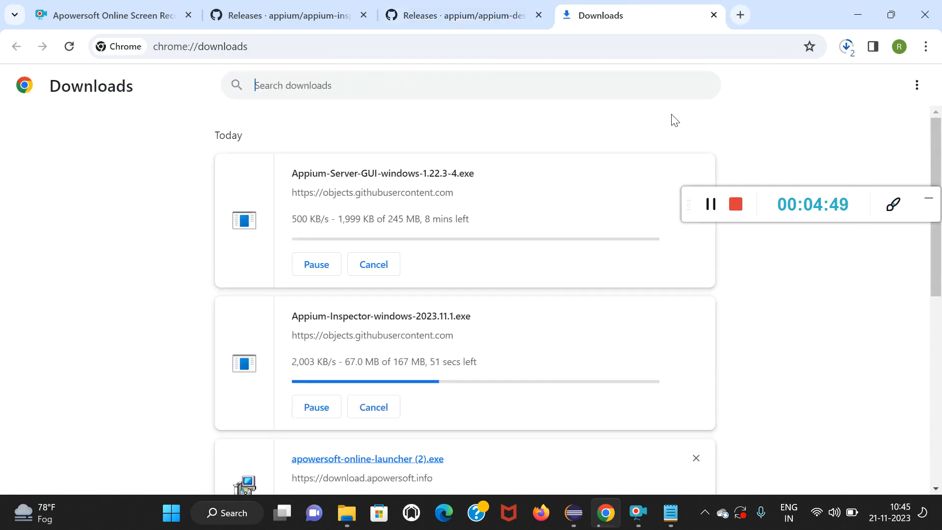
scroll(465, 305, "down", 1)
scroll(465, 306, "down", 1)
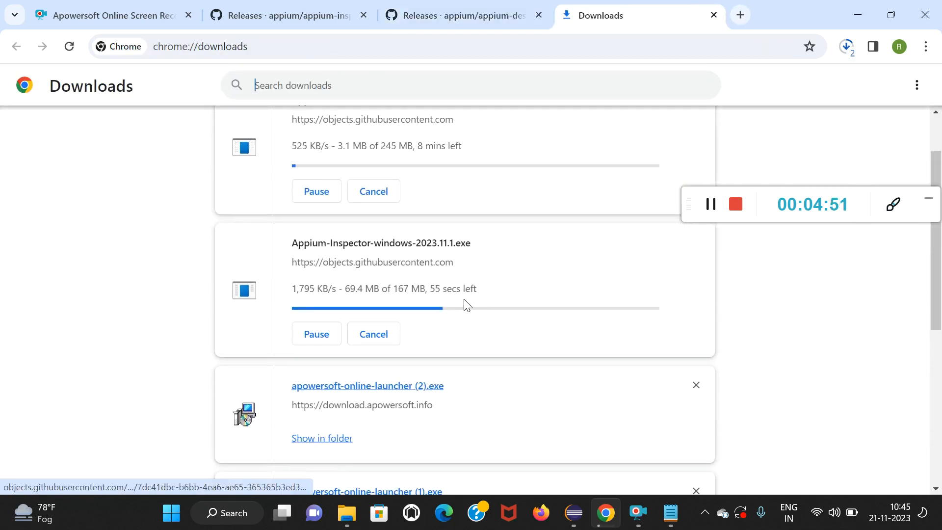
scroll(465, 305, "up", 1)
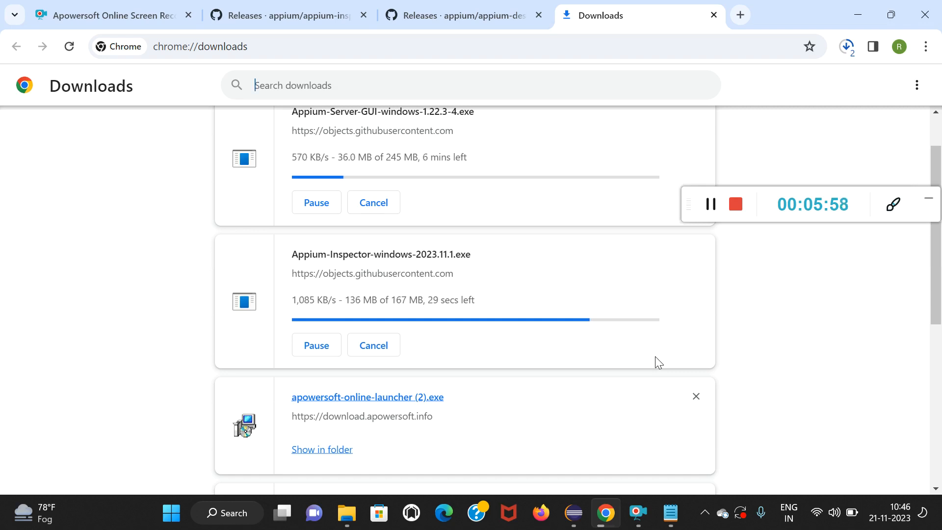
left_click(695, 397)
left_click(697, 400)
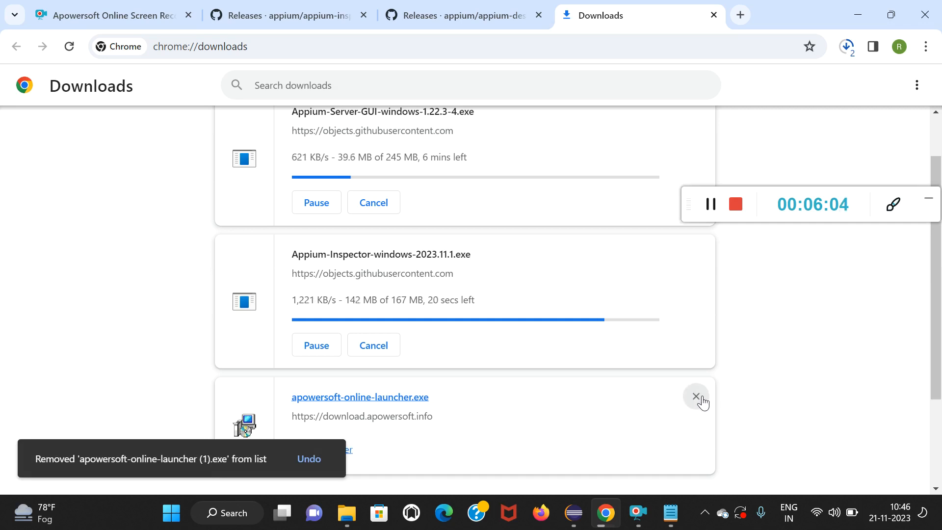
left_click(702, 400)
left_click(695, 411)
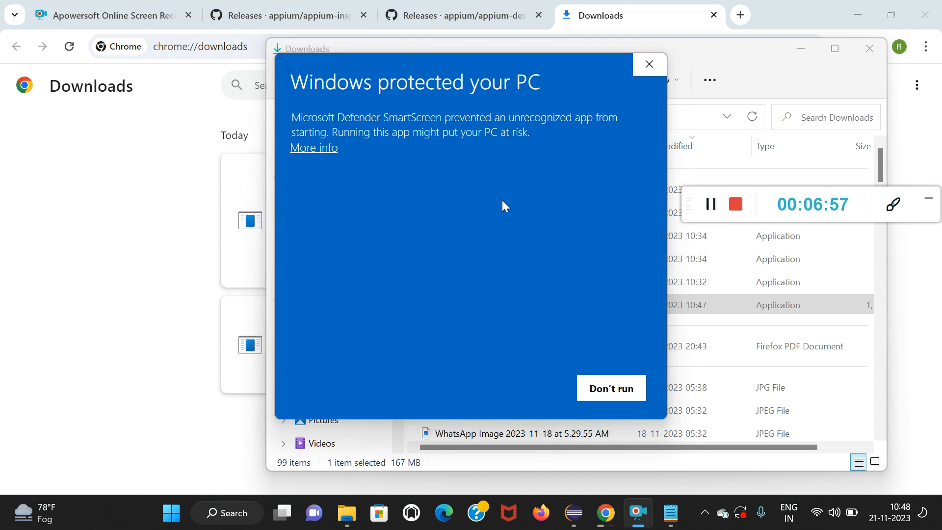
Let the blocked Appium-Inspector-windows-2023.11.1.exe run anyway, maximise the Downloads folder window and bring the installer's setup window forward.
left_click(314, 149)
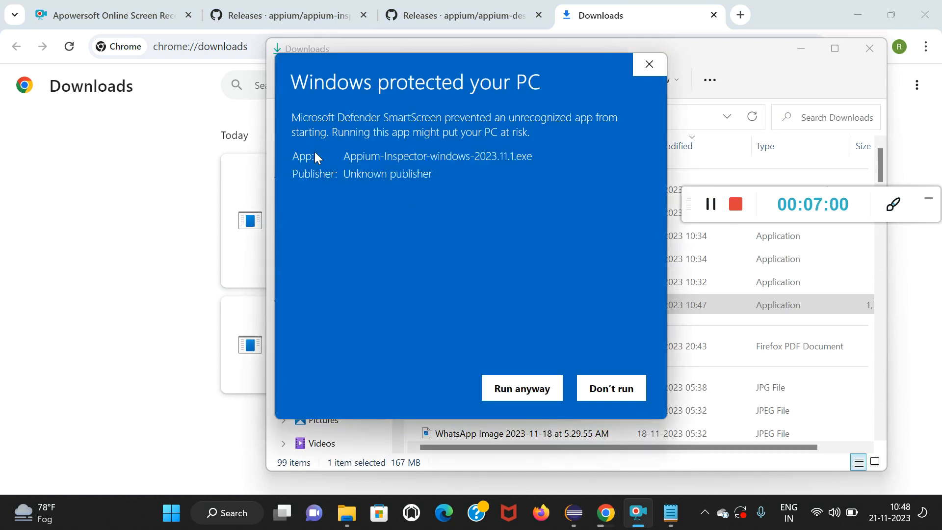
left_click(538, 388)
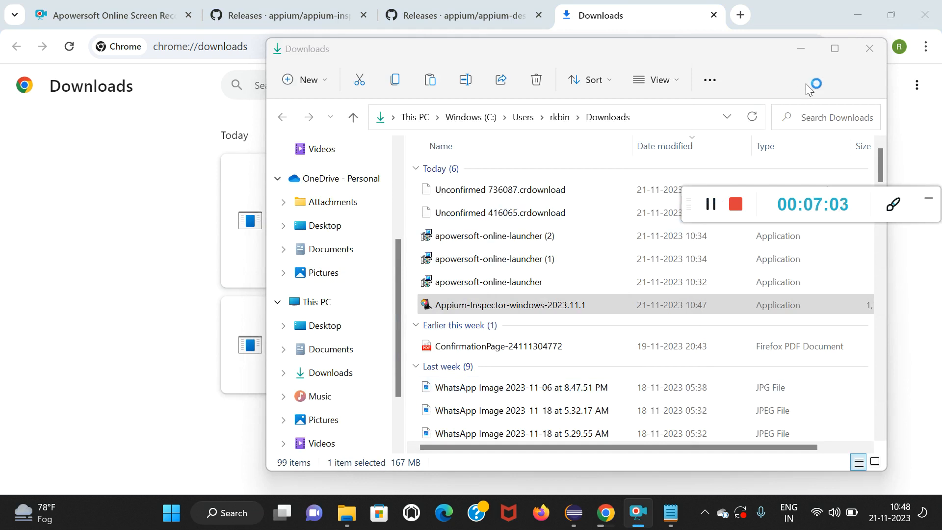
left_click(834, 48)
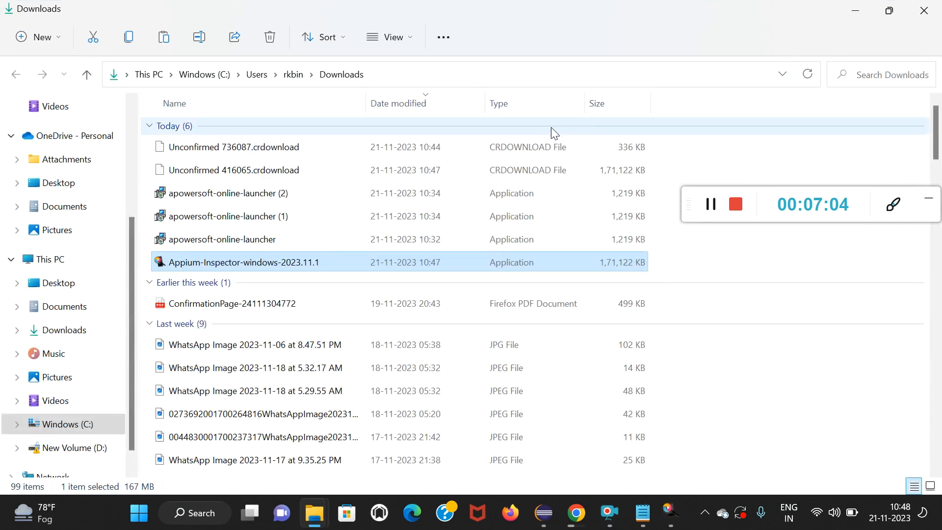
mouse_move(671, 519)
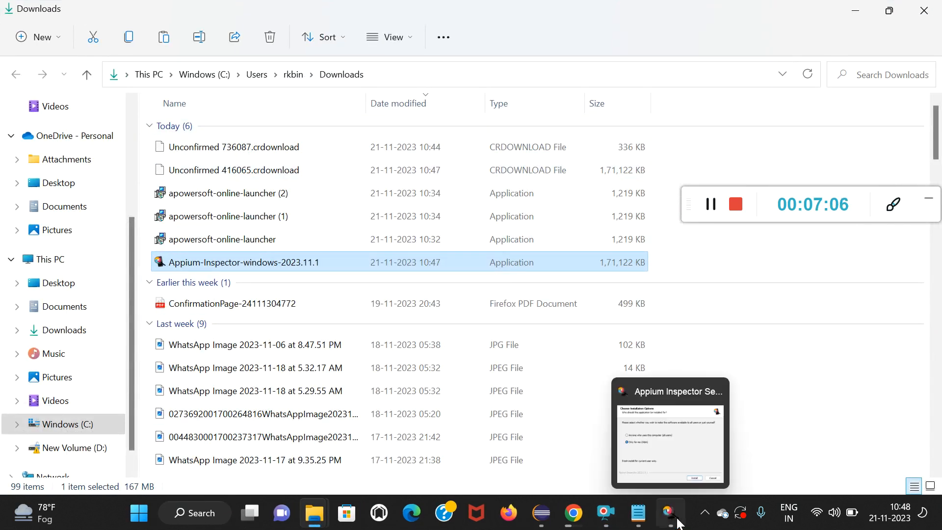
left_click(670, 441)
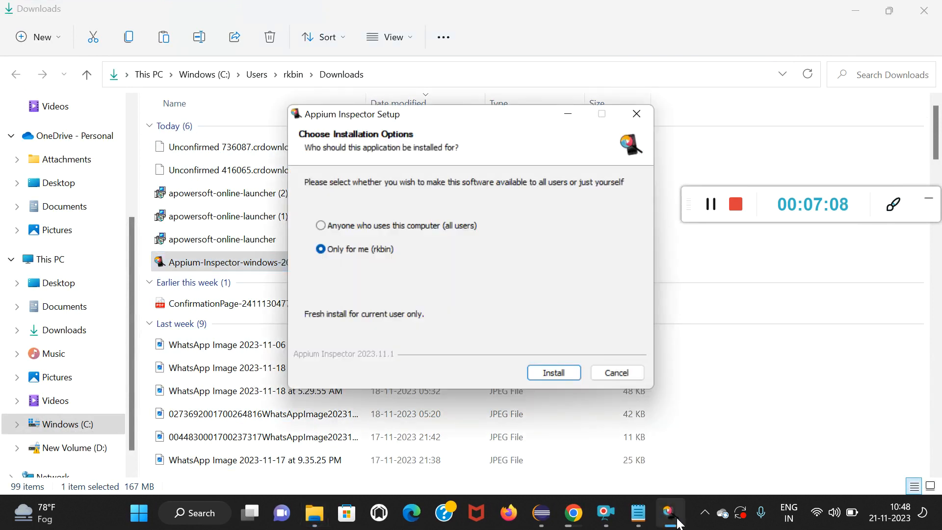
Install Appium Inspector for the current user only, finish setup with Run Appium Inspector enabled, and minimise the launched application.
left_click(554, 377)
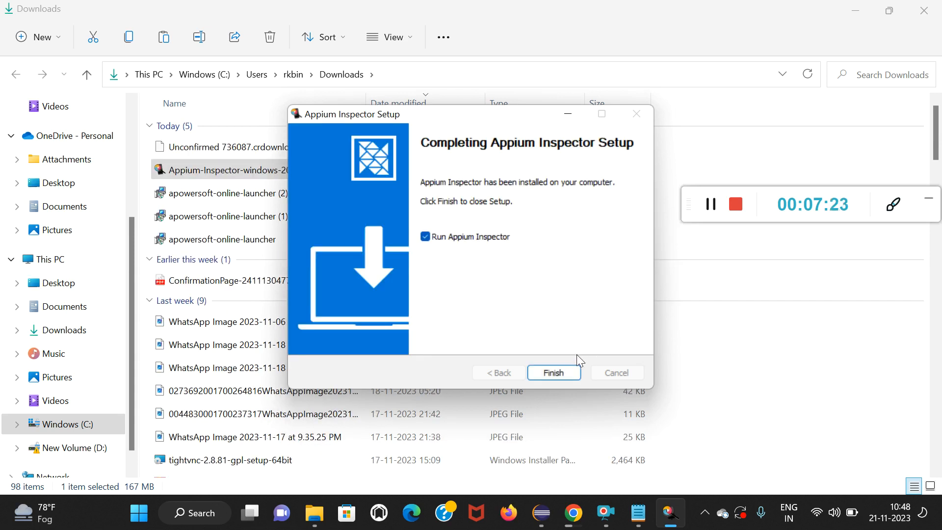
left_click(553, 370)
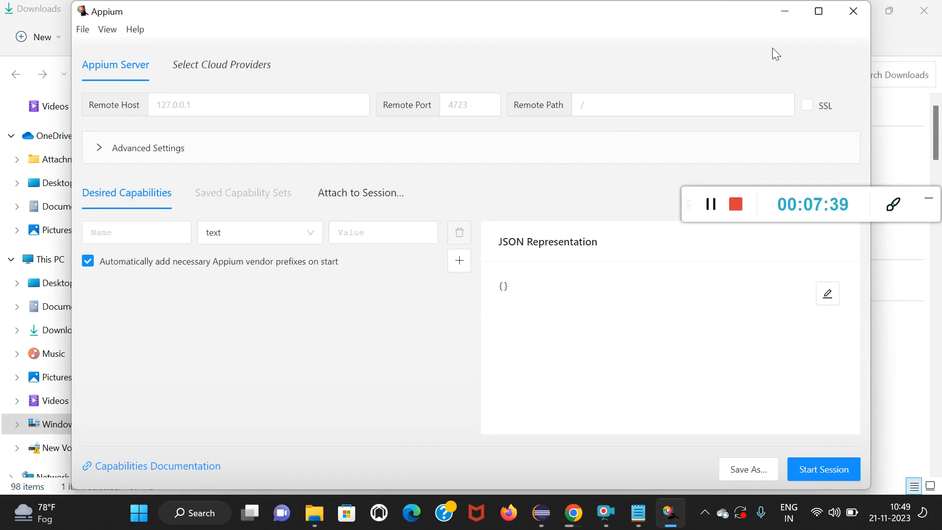
left_click(783, 15)
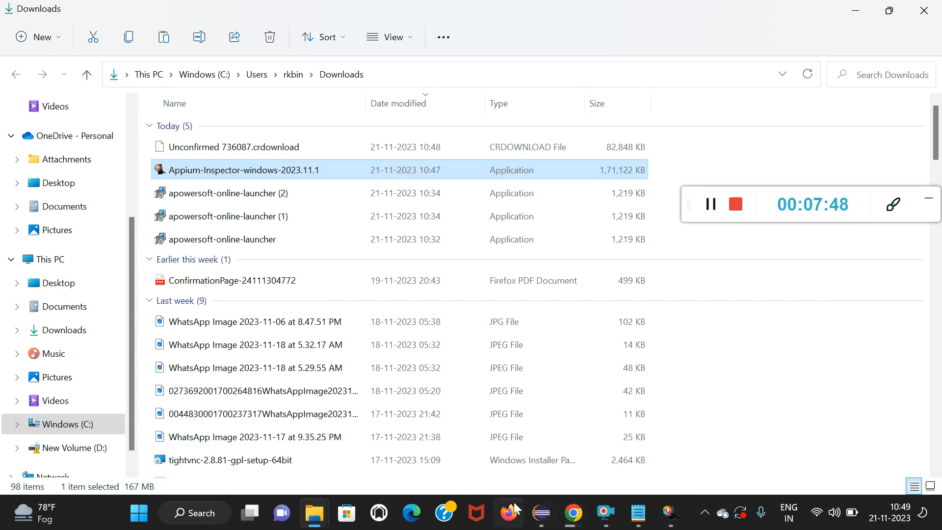
Return to the Google Chrome download list, show the downloaded Appium Server GUI file in its folder, and launch Appium-Server-GUI-windows-1.22.3-4.
left_click(581, 504)
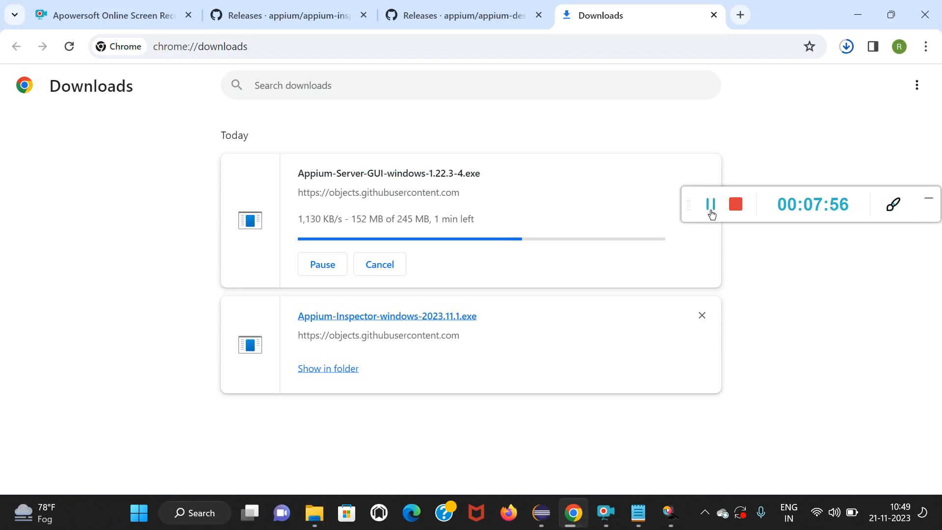
left_click(711, 212)
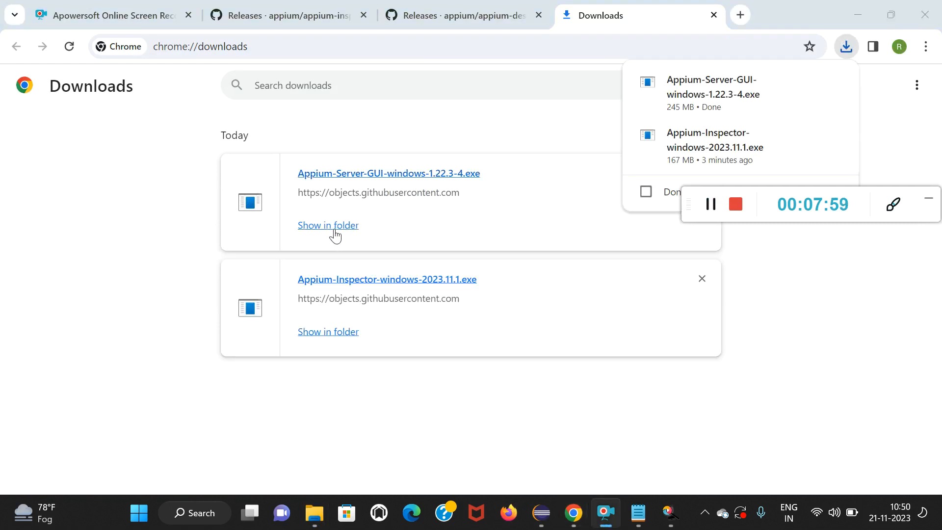
left_click(335, 234)
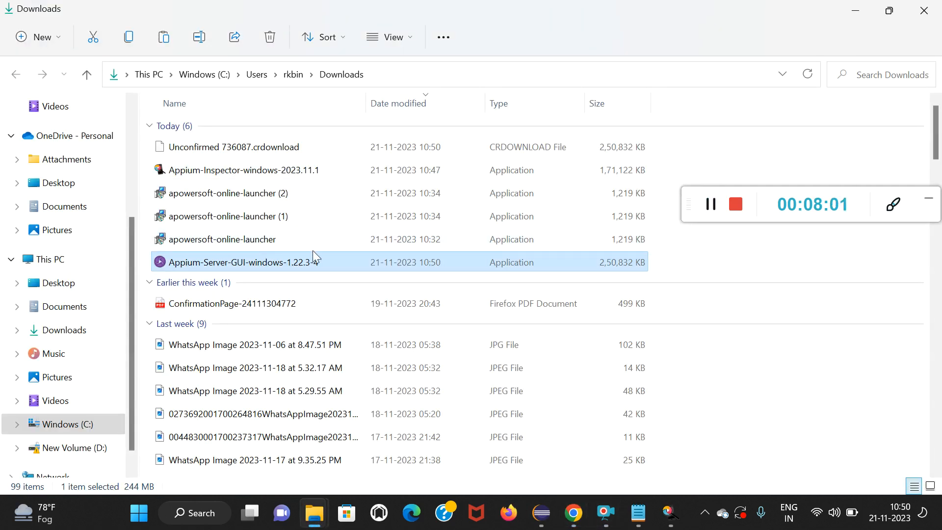
double_click(299, 266)
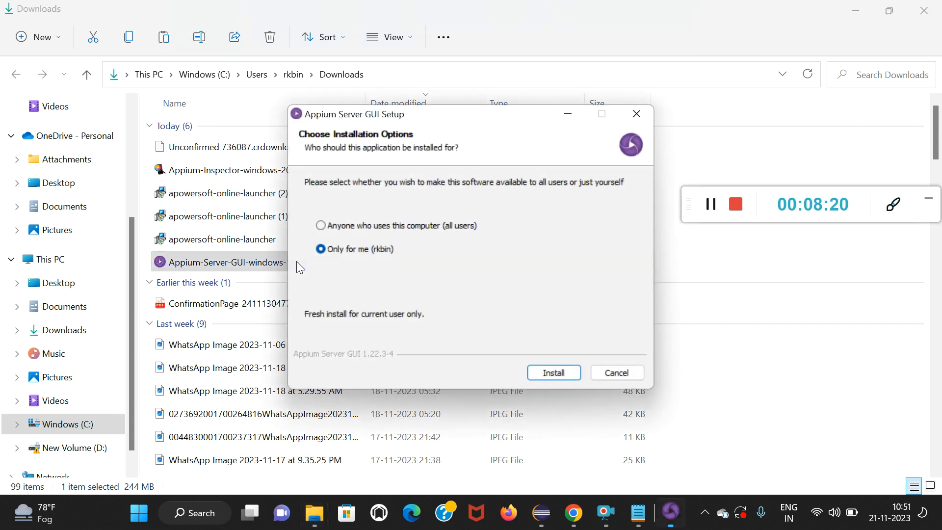
Install Appium Server GUI for the current user only and finish setup with Run Appium Server GUI enabled.
left_click(547, 375)
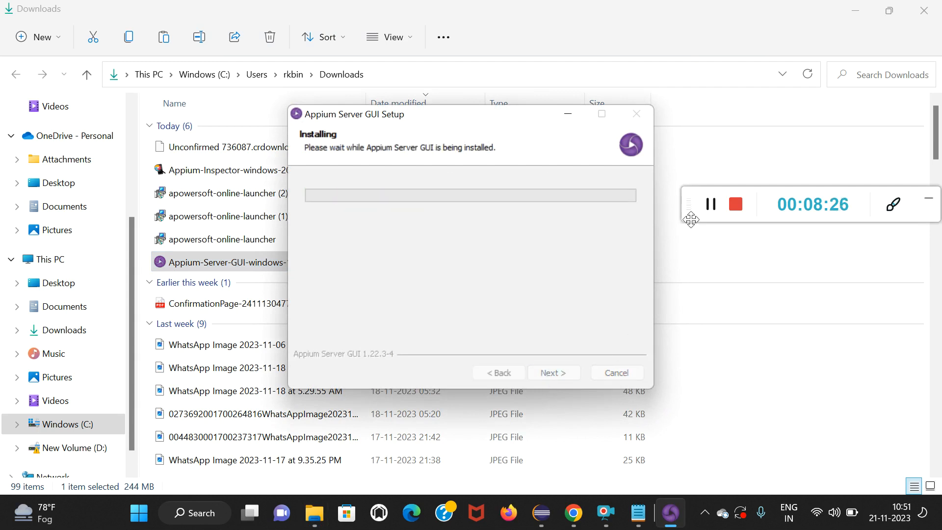
left_click(711, 208)
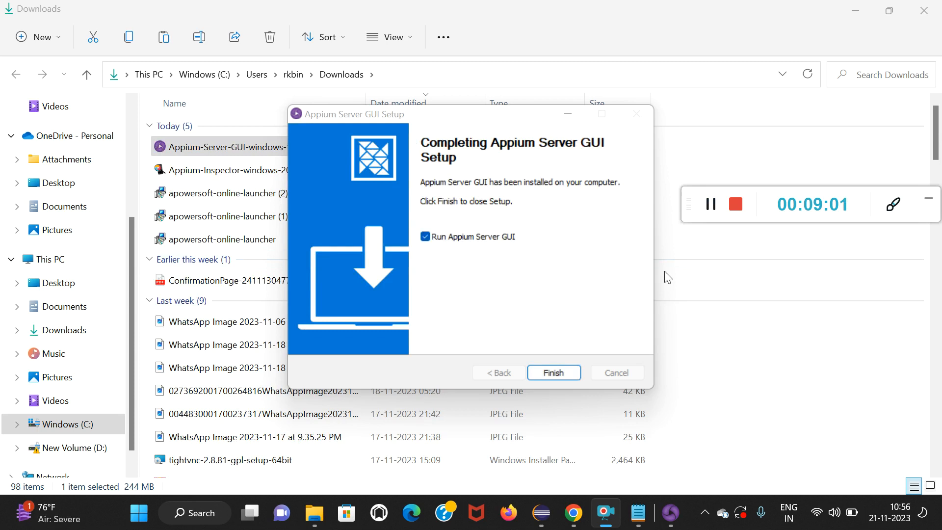
left_click(548, 371)
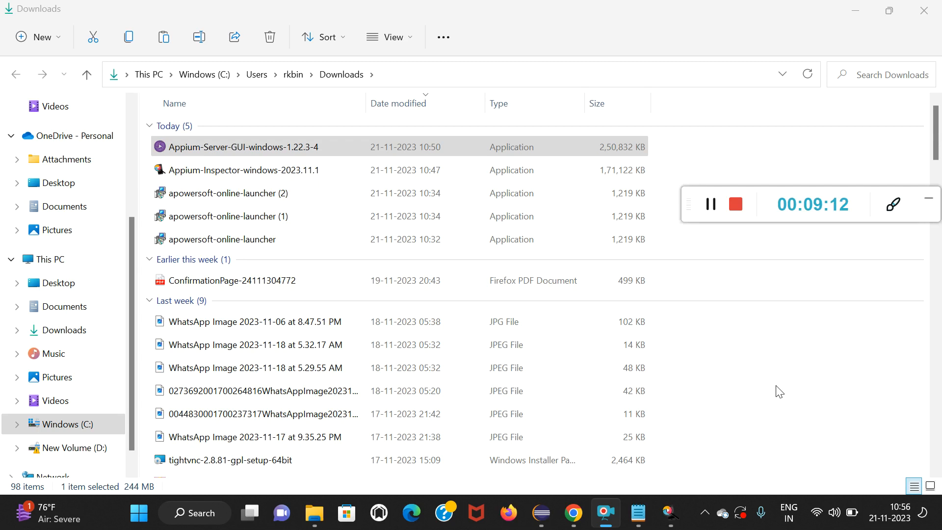
Switch to the untitled Notepad note, review the list of tools to download, and minimise it.
key("super+Tab")
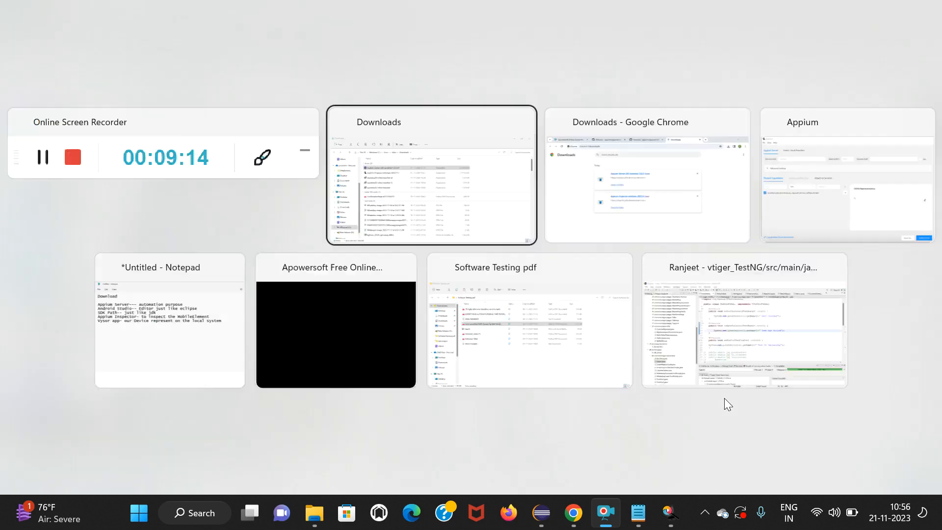
key("Right")
key("Right")
key("Right")
key("Right")
key("Right")
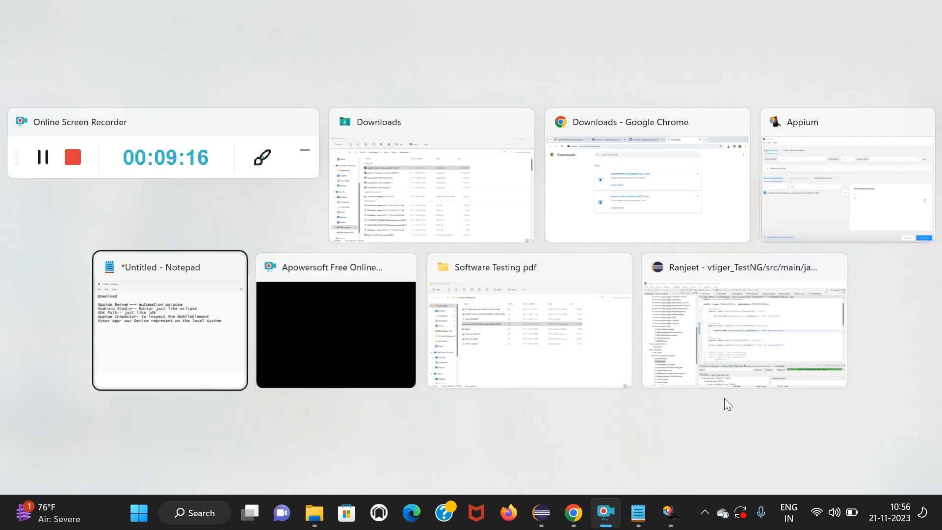
key("Right")
key("Right")
key("Right")
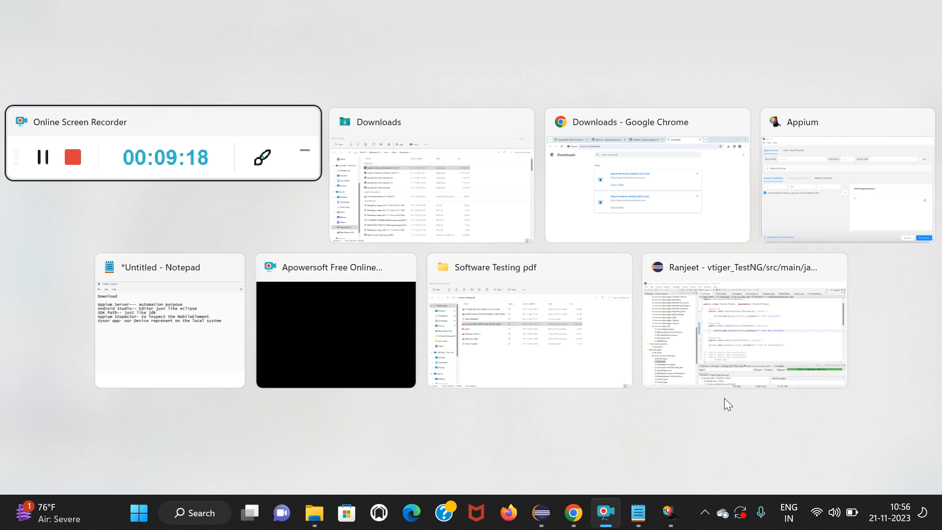
key("Right")
key("Right")
key("Right")
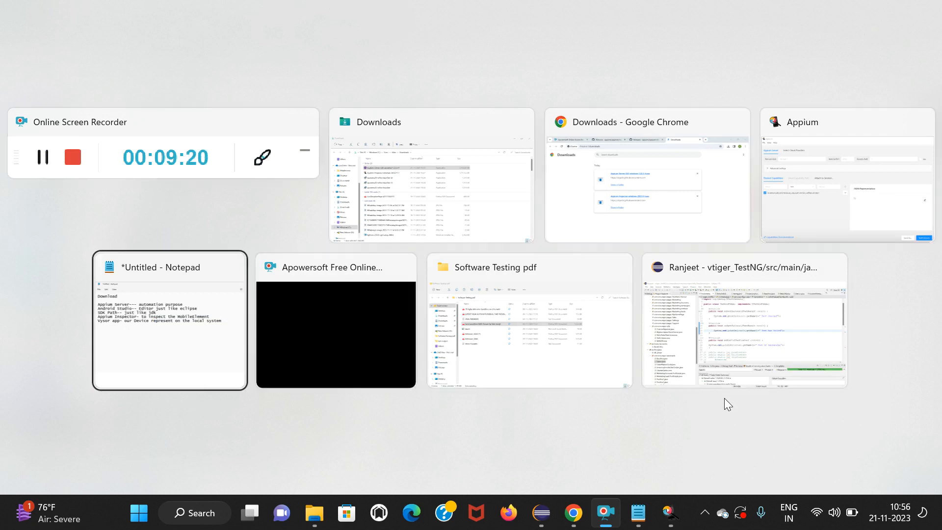
key("Return")
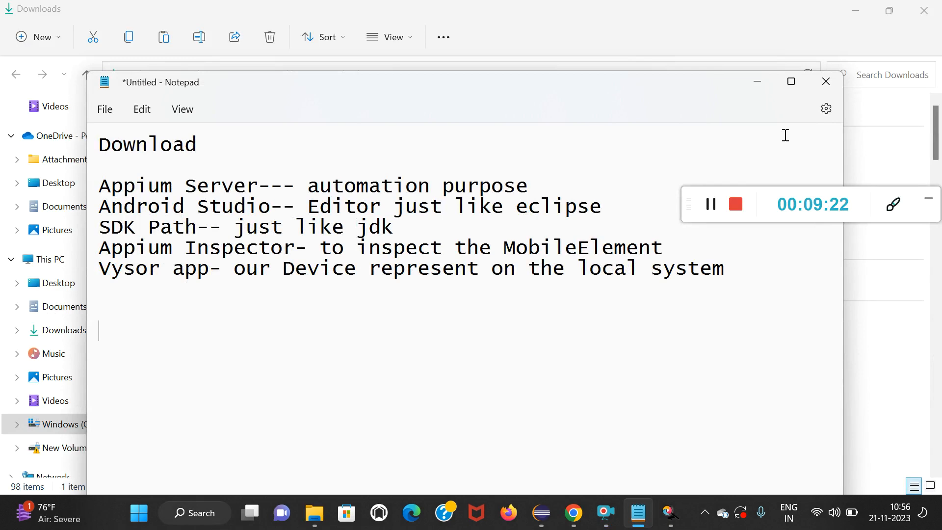
left_click(759, 86)
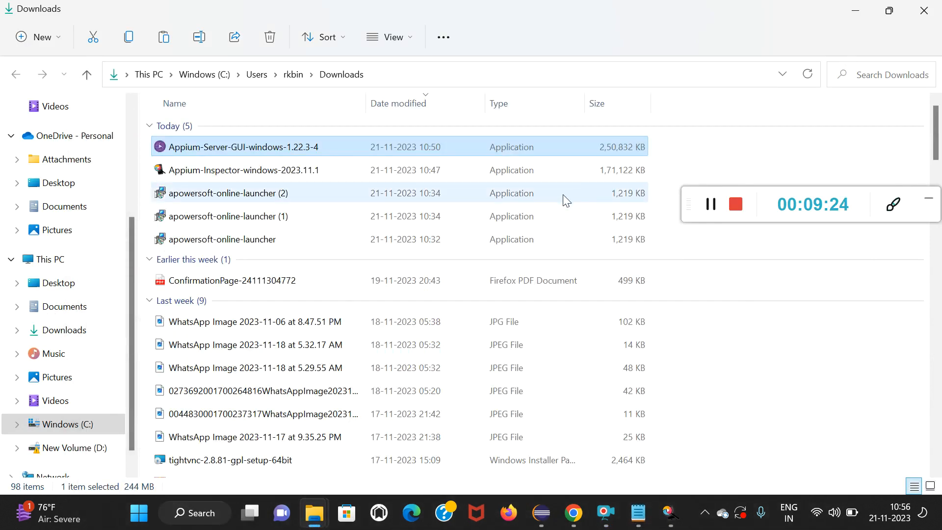
Try to open Appium-Server-GUI-windows-1.22.3-4 from the Downloads folder and check the hidden system tray icons.
double_click(369, 146)
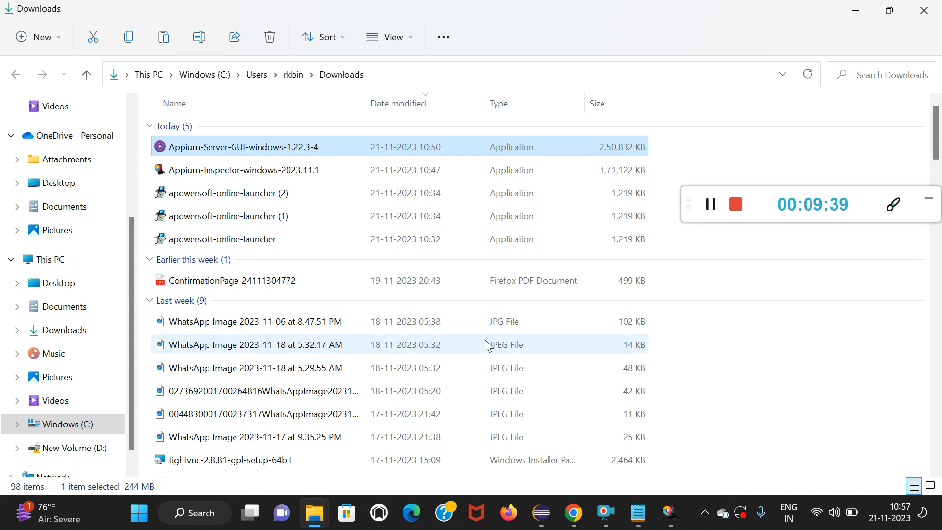
left_click(705, 514)
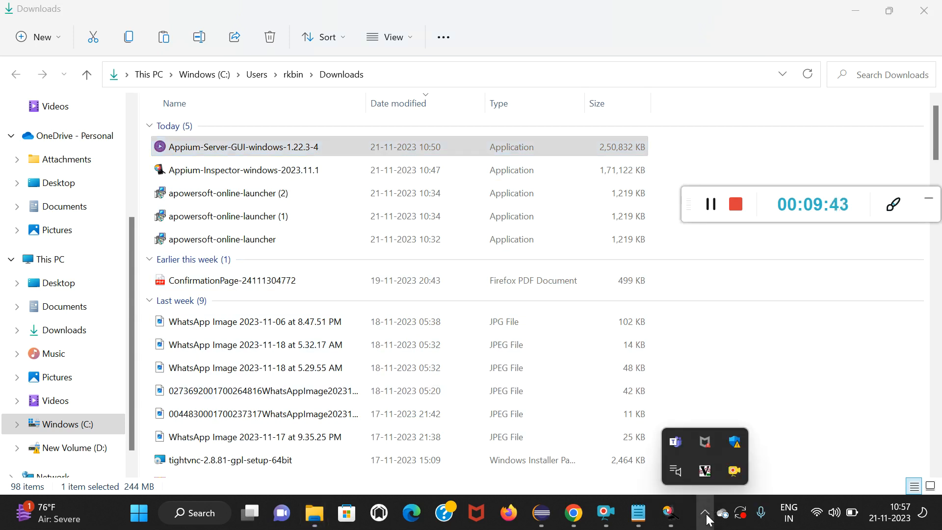
left_click(705, 513)
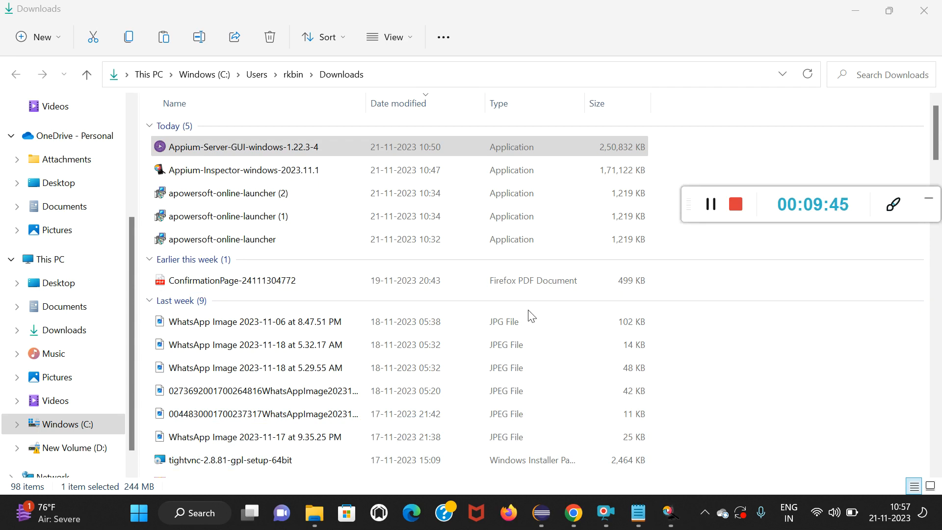
Switch to Google Chrome and open a new browser tab.
key("super+Tab")
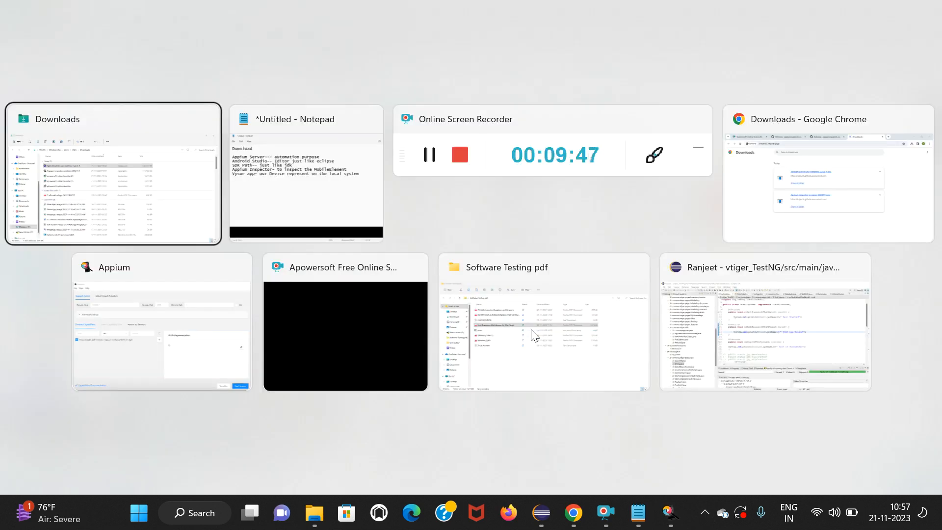
key("Right")
key("Right")
key("Right")
key("Return")
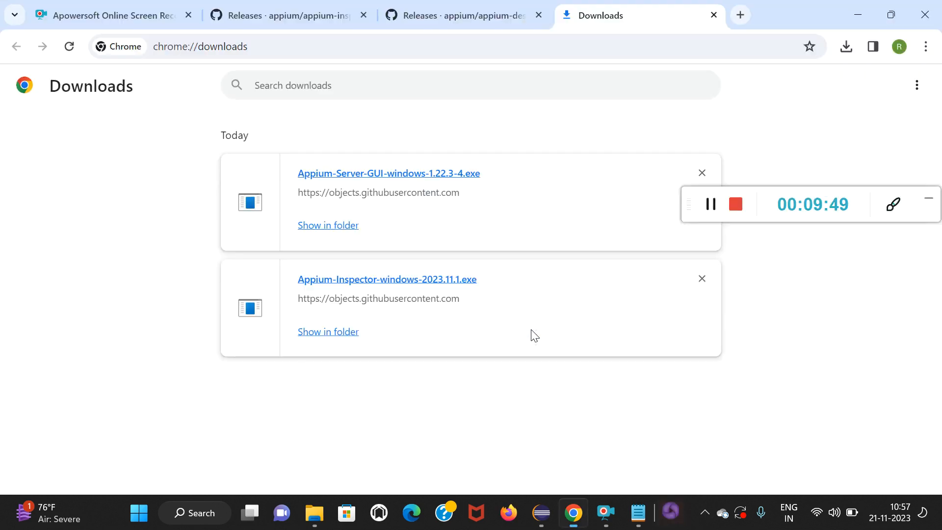
left_click(741, 15)
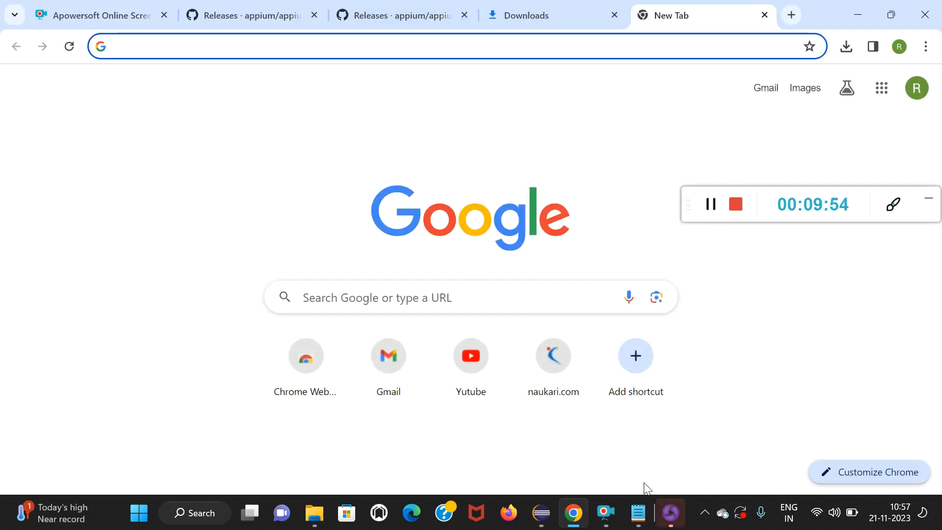
Bring the running Appium Server GUI forward, examine its host and port settings, and minimise it.
left_click(670, 513)
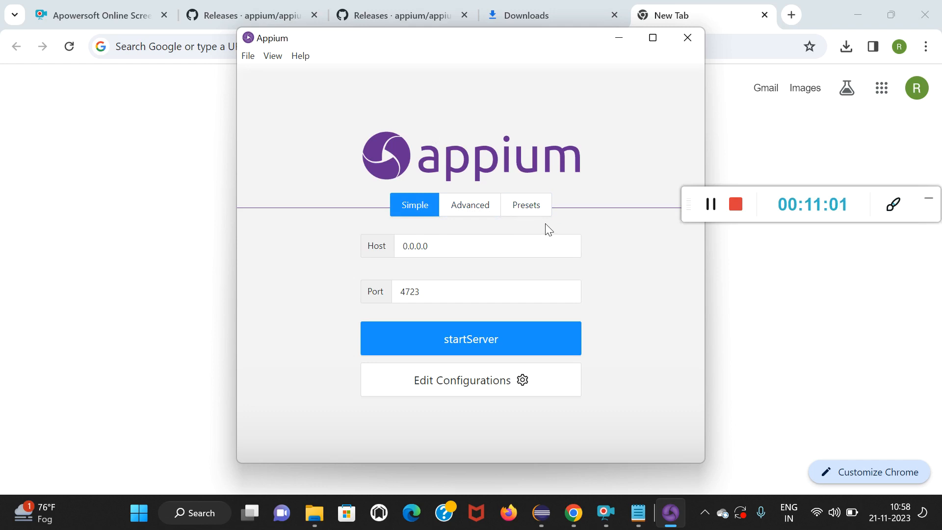
left_click(420, 293)
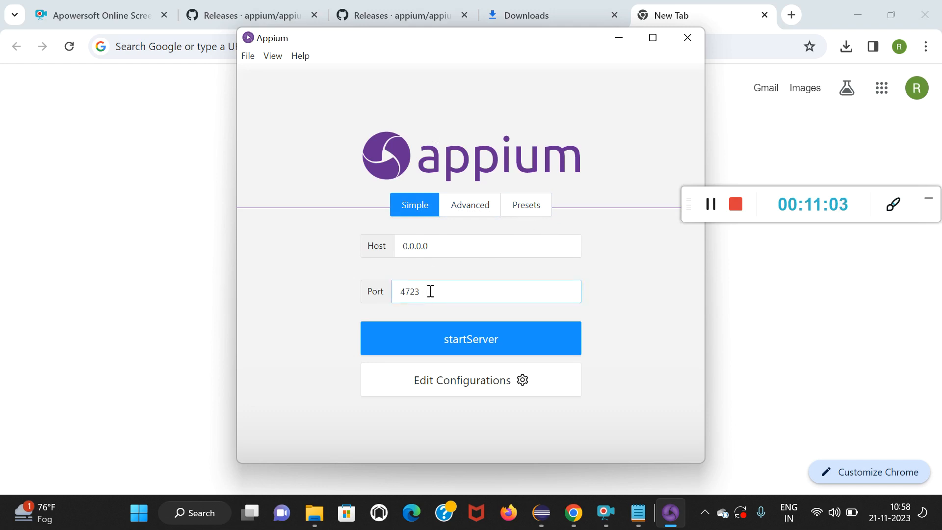
left_click(469, 242)
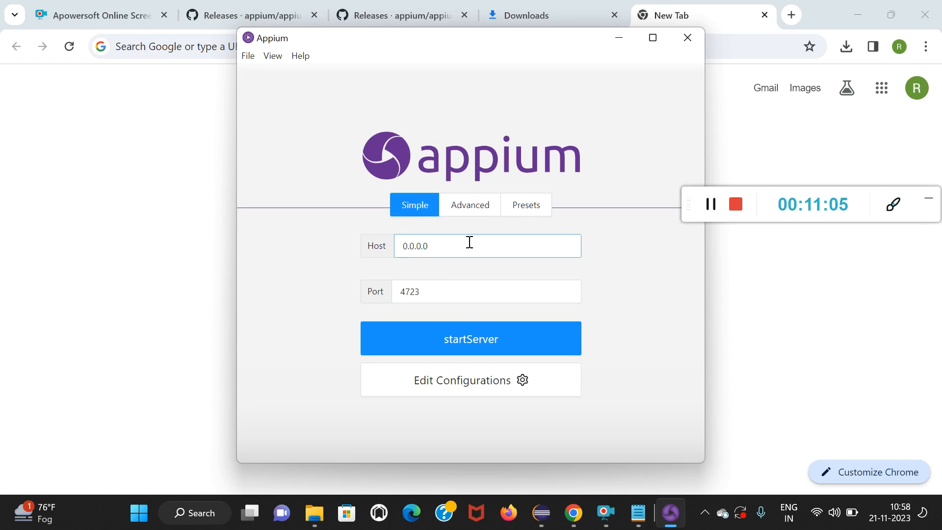
left_click(620, 35)
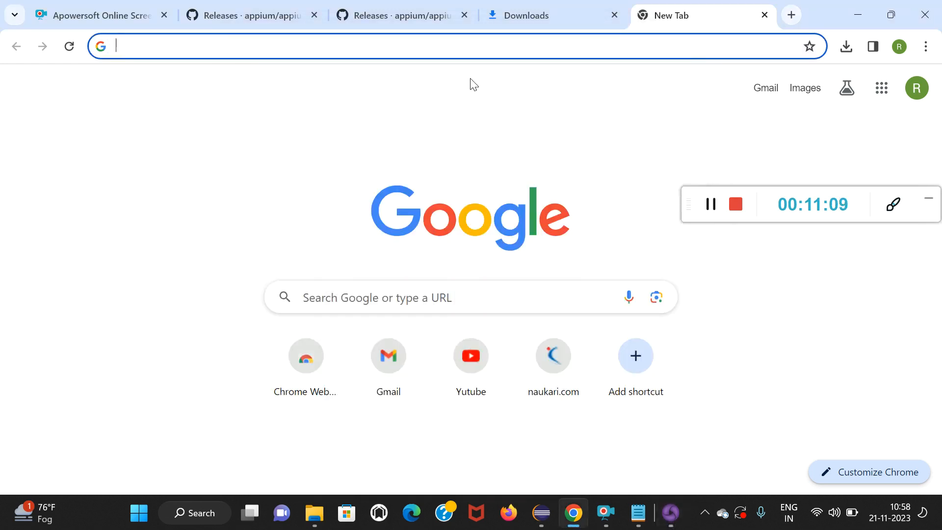
Search Google for "download android studio" and open the "Download Now - Android Studio and SDK Tools" result.
type("dow")
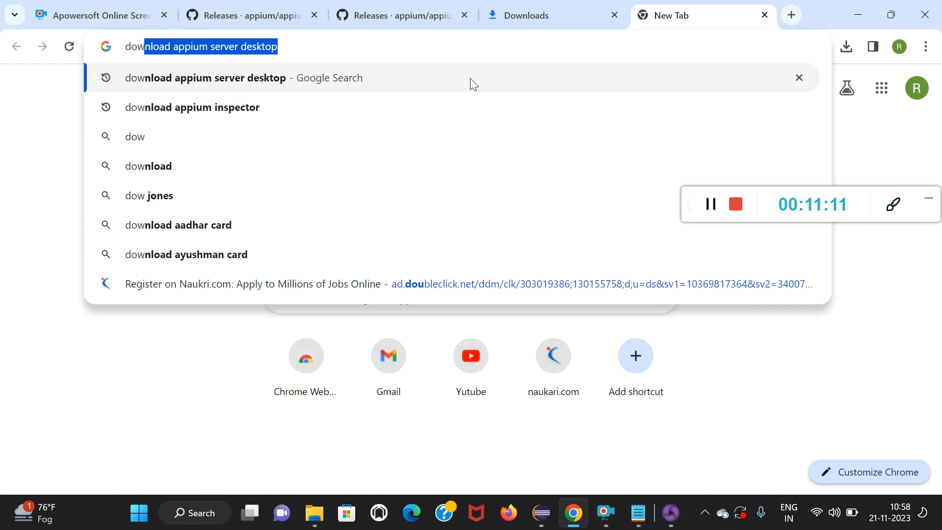
type("nload android st")
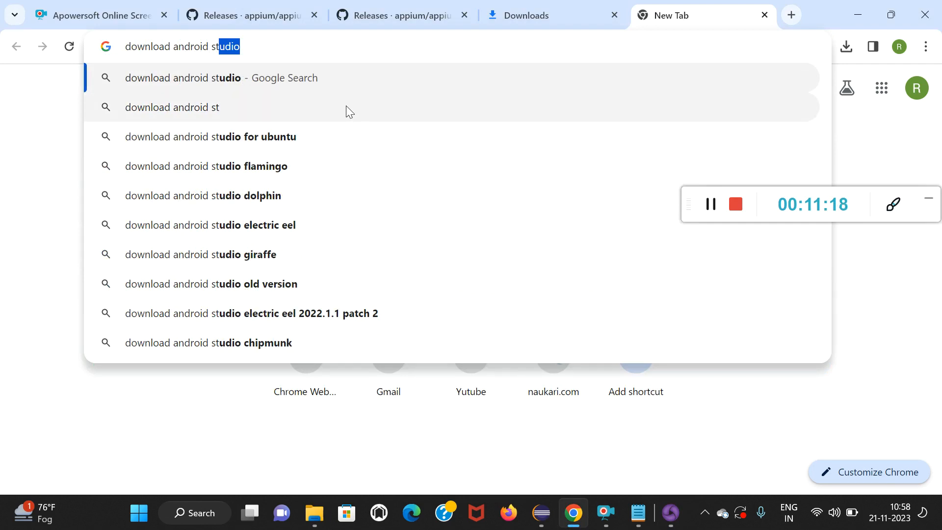
type("udio")
key("Return")
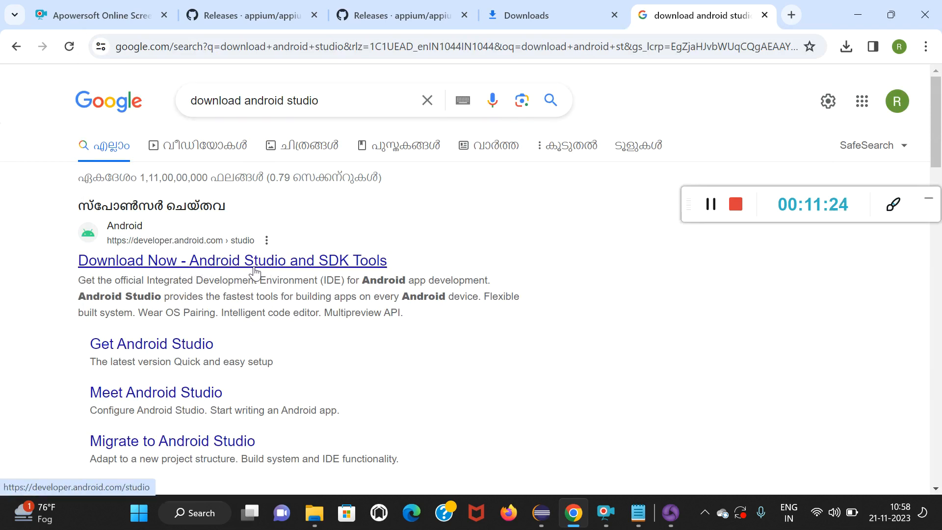
left_click(275, 270)
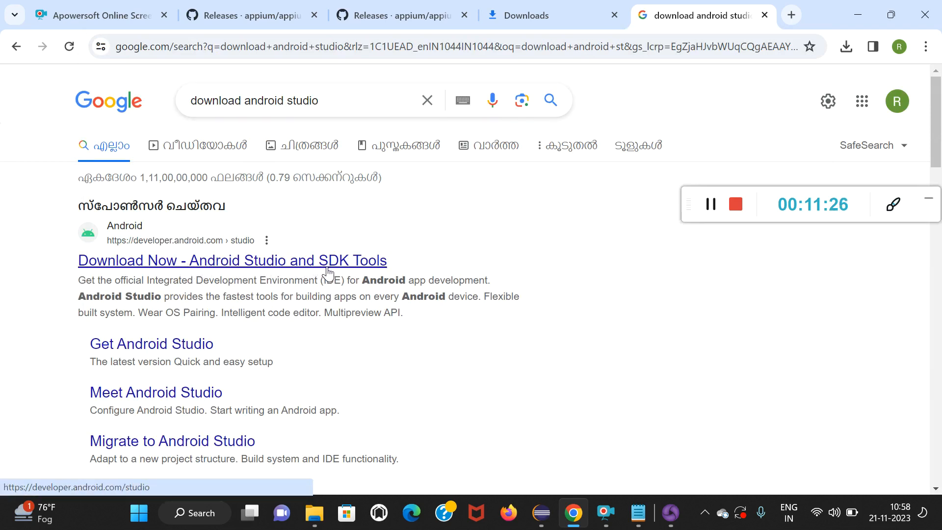
left_click(314, 273)
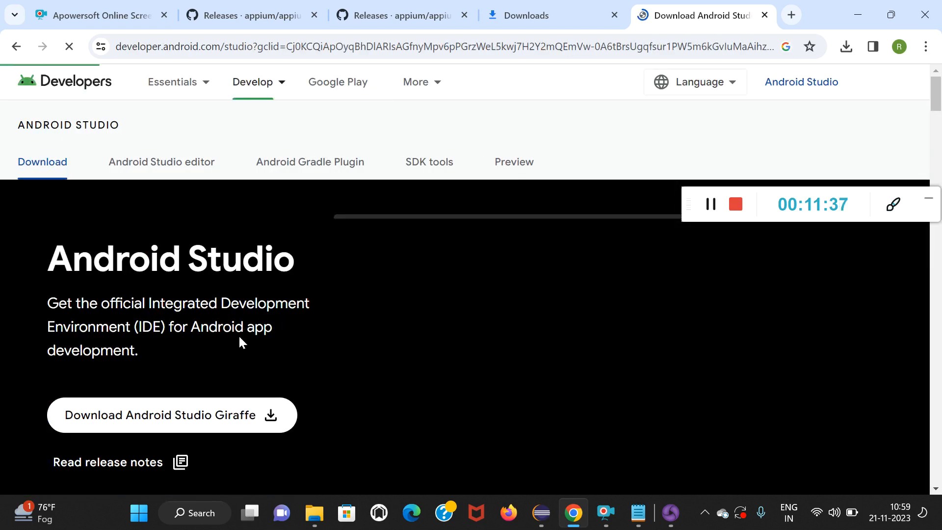
Choose the recommended 64-bit Windows package android-studio-2022.3.1.22-windows.exe from the Android Studio downloads table.
scroll(238, 338, "down", 5)
scroll(240, 338, "down", 20)
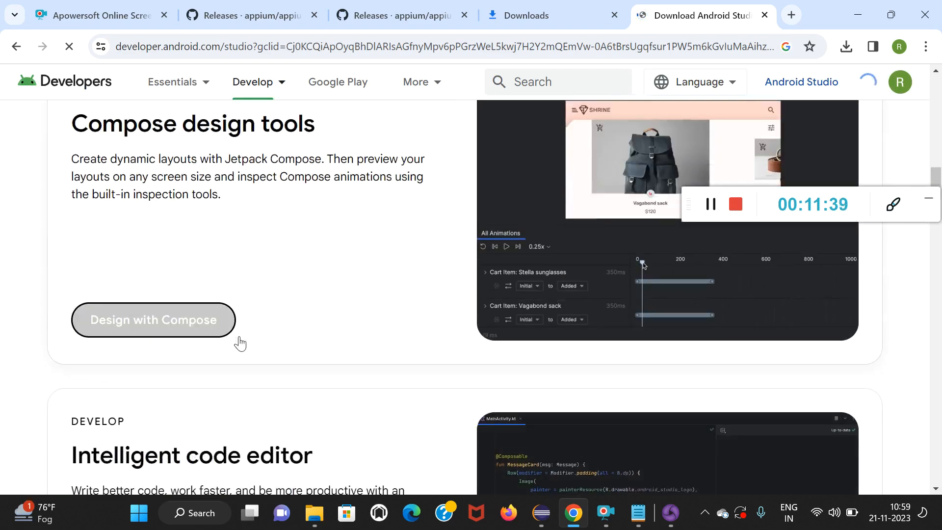
scroll(240, 342, "down", 20)
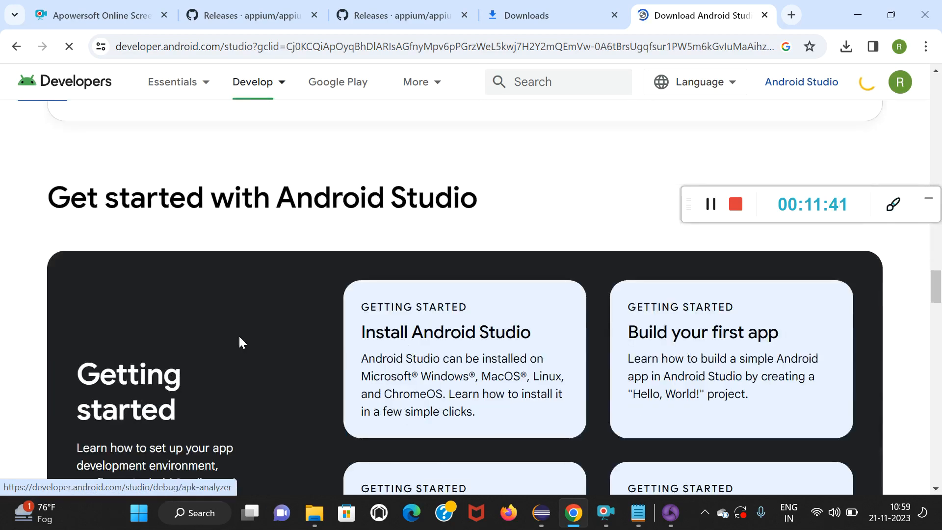
scroll(240, 341, "down", 5)
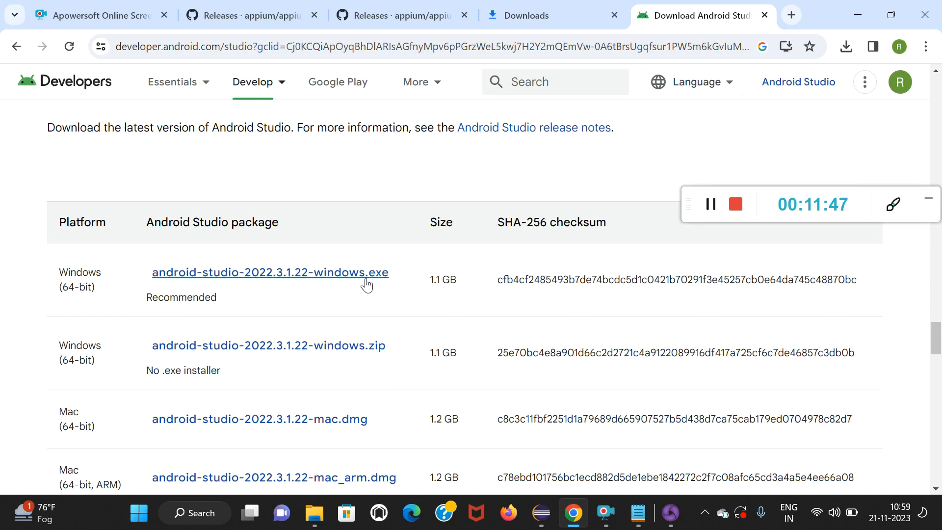
left_click(277, 279)
Agree to the terms and conditions and start downloading Android Studio Giraffe | 2022.3.1 Patch 4 for Windows.
scroll(331, 293, "down", 4)
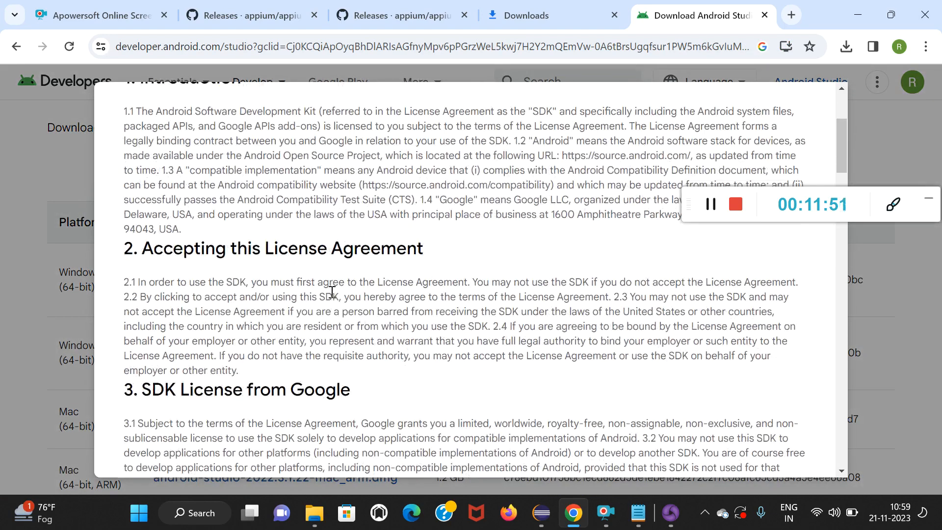
scroll(332, 292, "up", 4)
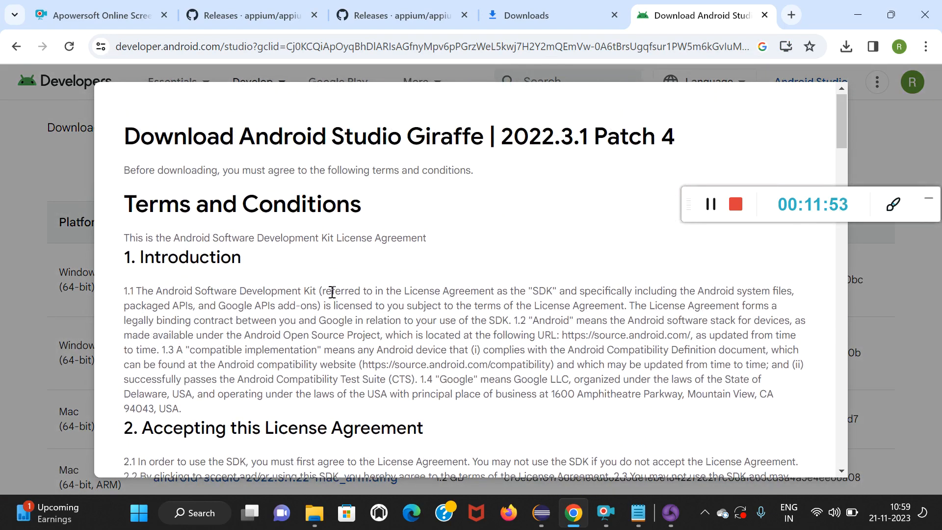
scroll(332, 293, "down", 2)
scroll(332, 293, "down", 15)
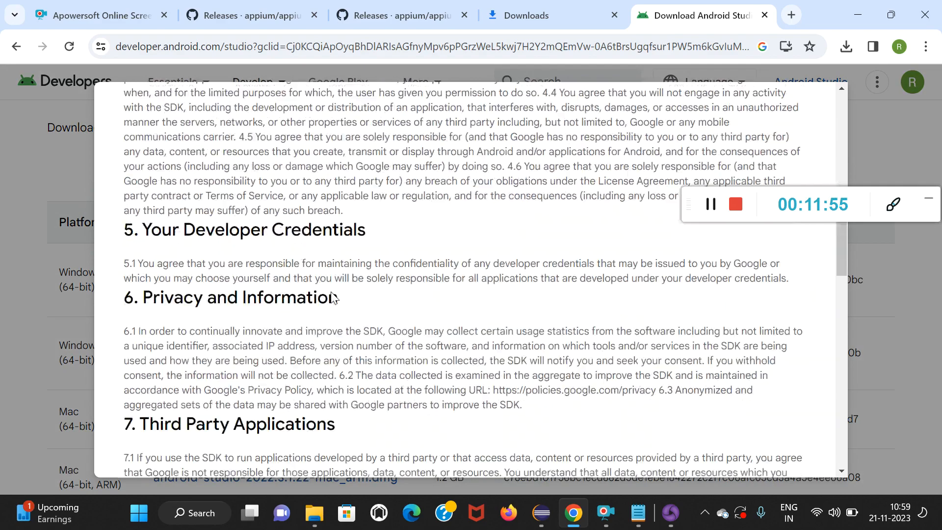
scroll(332, 293, "down", 12)
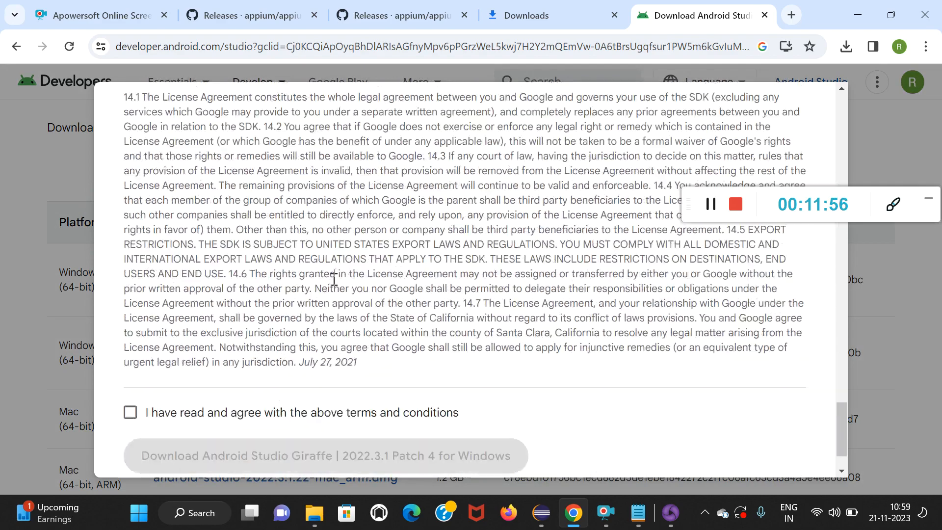
left_click(130, 348)
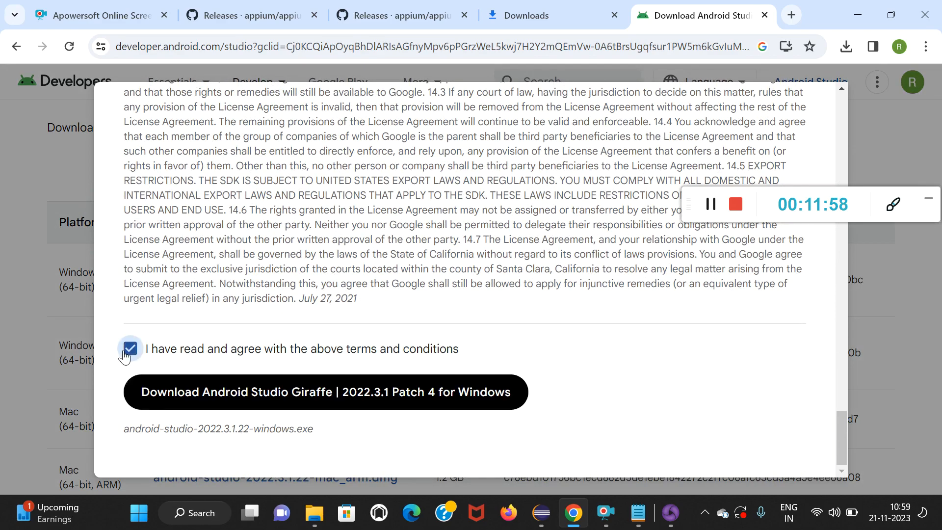
left_click(256, 391)
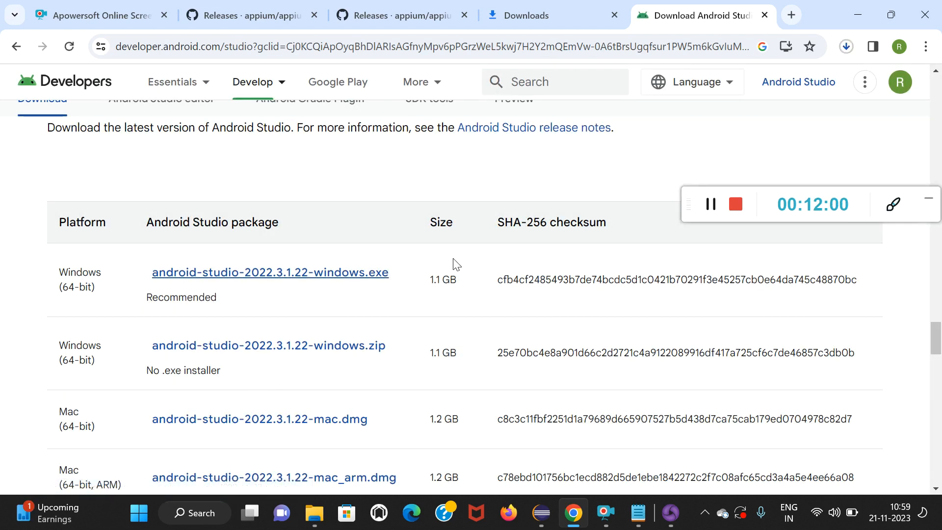
Check the progress of the Android Studio download in the recent download history and on the full Downloads page.
left_click(852, 46)
mouse_move(726, 112)
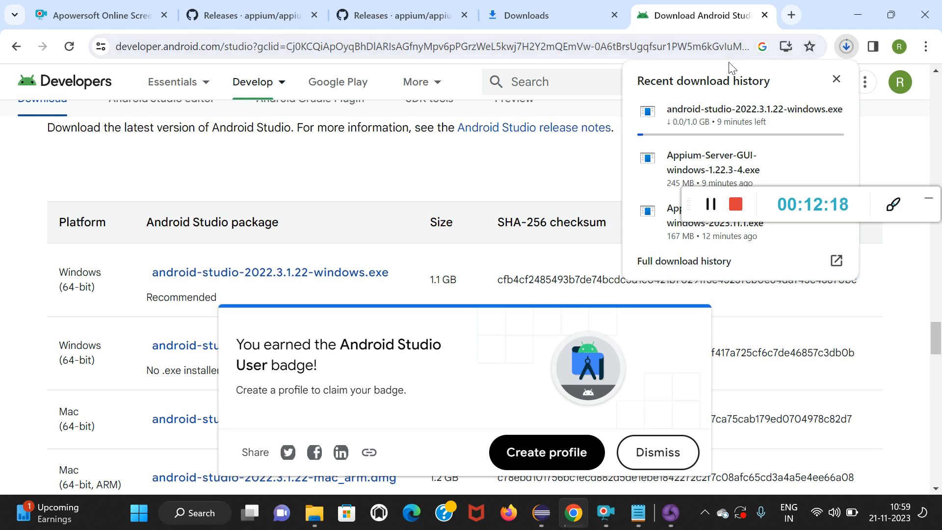
mouse_move(697, 112)
key("ctrl+j")
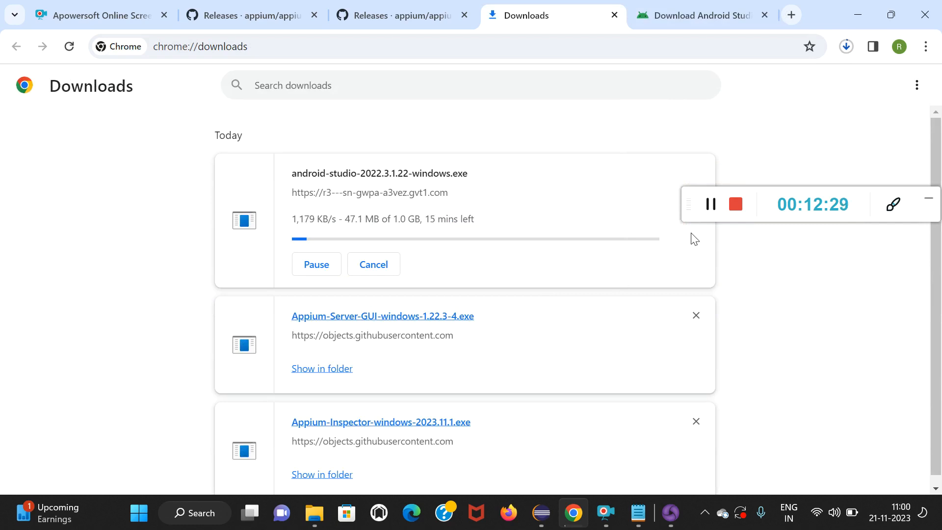
left_click(712, 210)
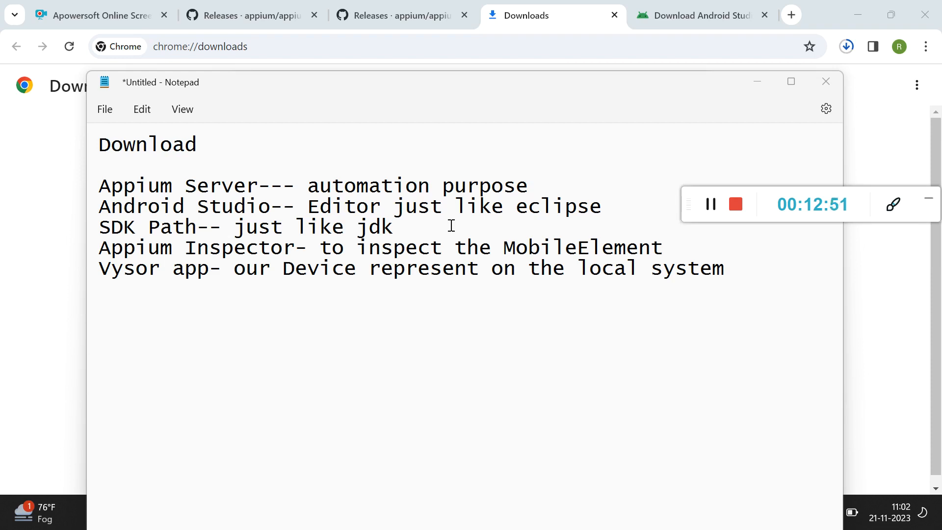
Add the line "vertual device" to the note directly below the SDK Path line.
left_click(416, 230)
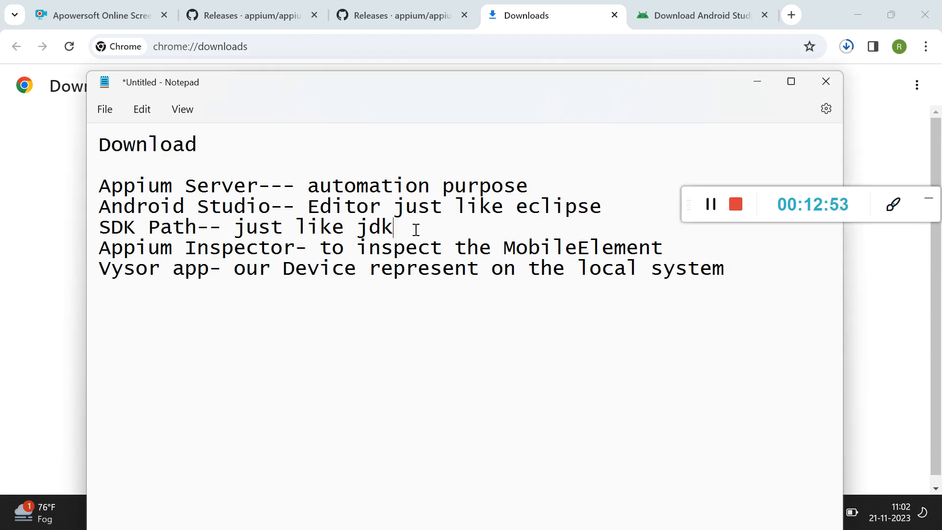
key("Return")
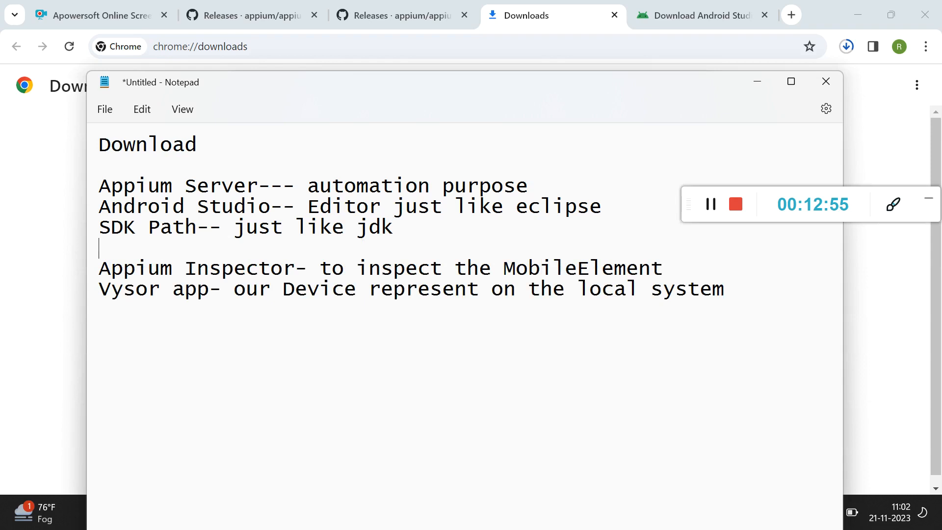
type("vertua")
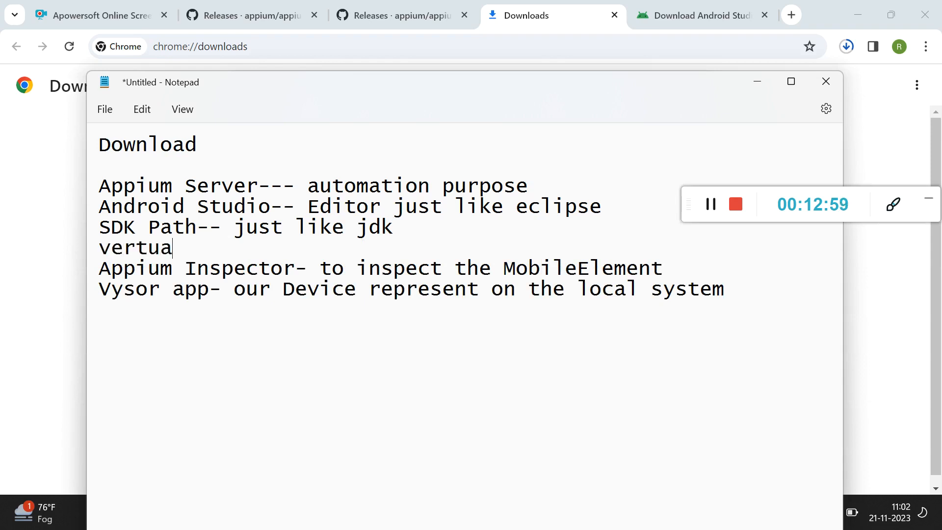
type("l device")
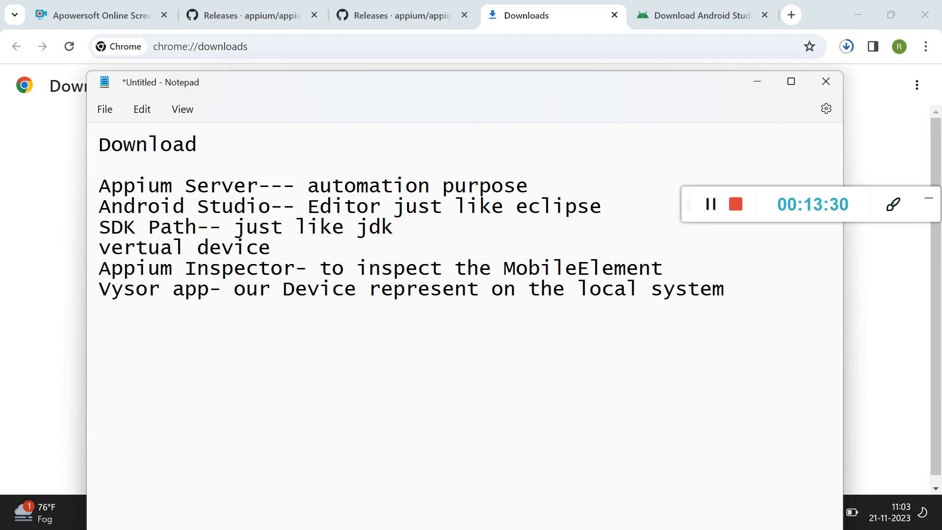
Add the line "Emulator--- Android" to the note below the "vertual device" line.
left_click(277, 246)
key("Return")
type("Emulator")
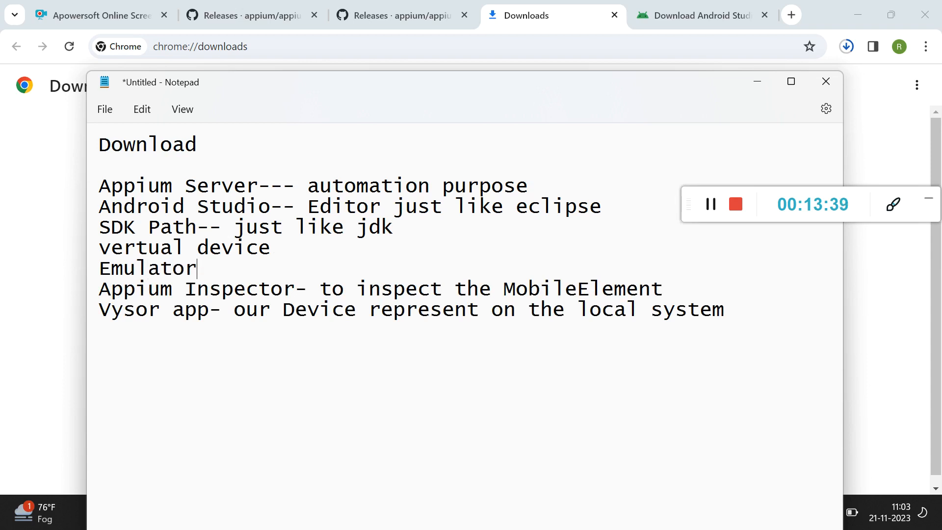
type("--- Android")
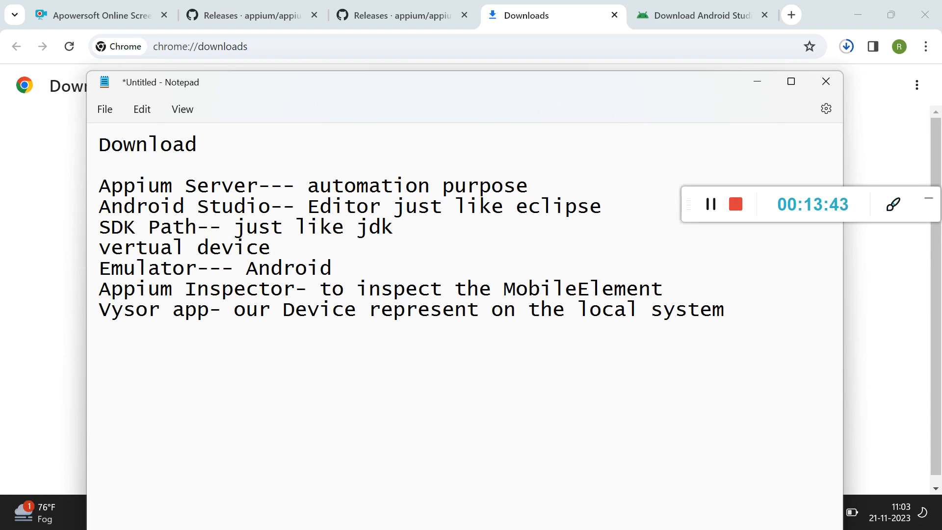
Add the line "Simulator- IOS" to the note below the Emulator line.
key("Return")
type("S")
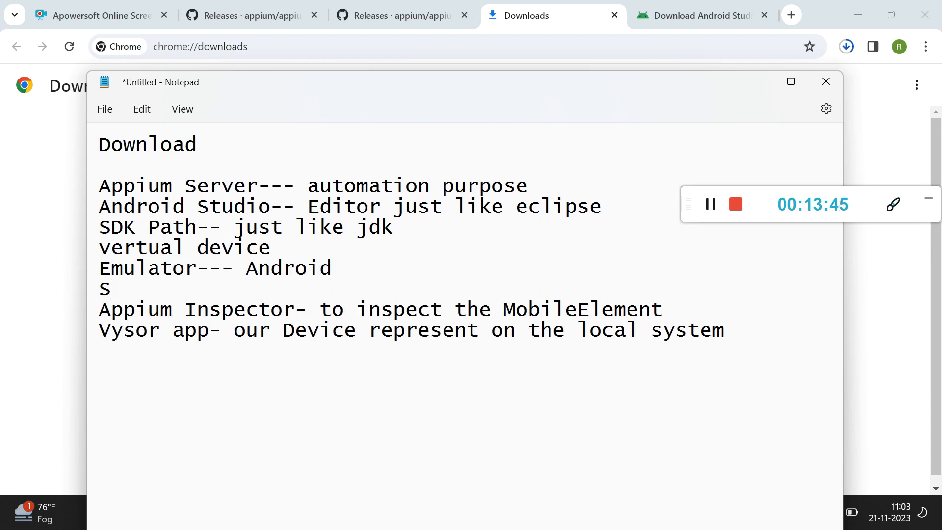
type("imulat")
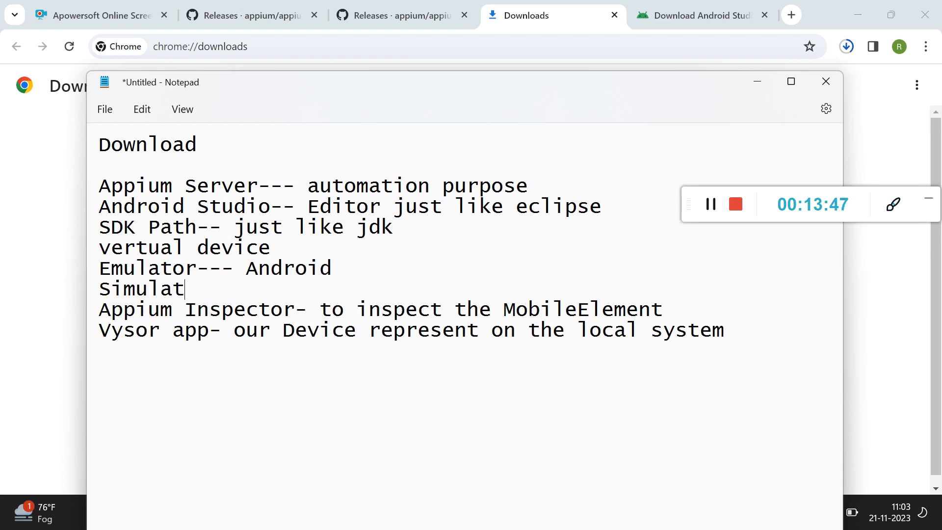
type("or-  IOS")
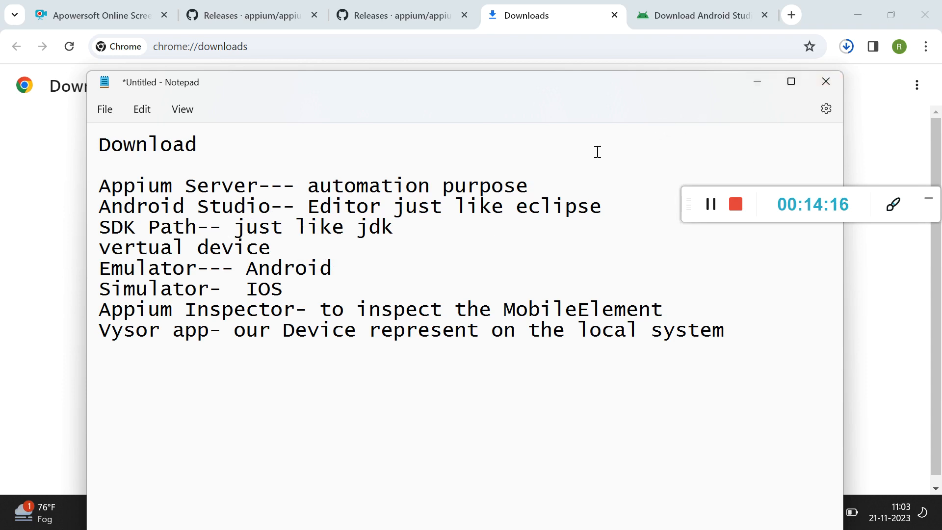
left_click(669, 9)
scroll(480, 240, "down", 2)
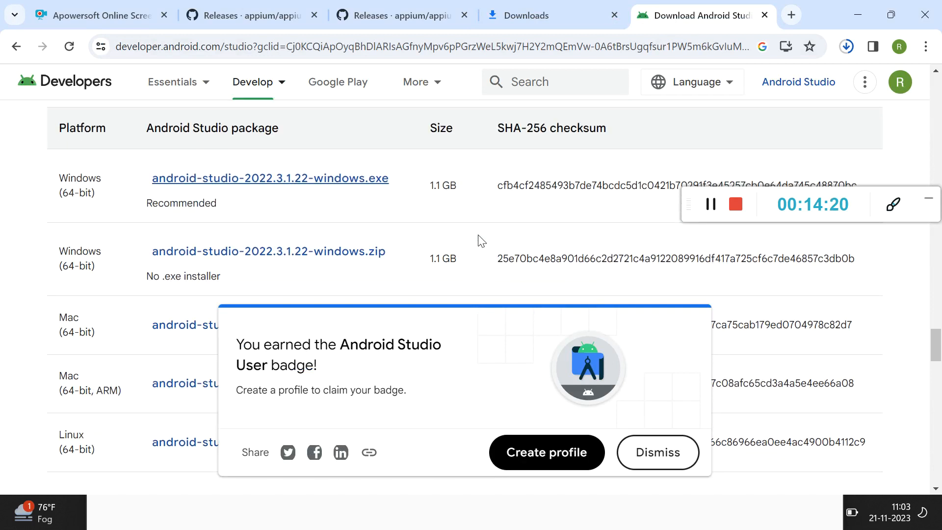
left_click(707, 204)
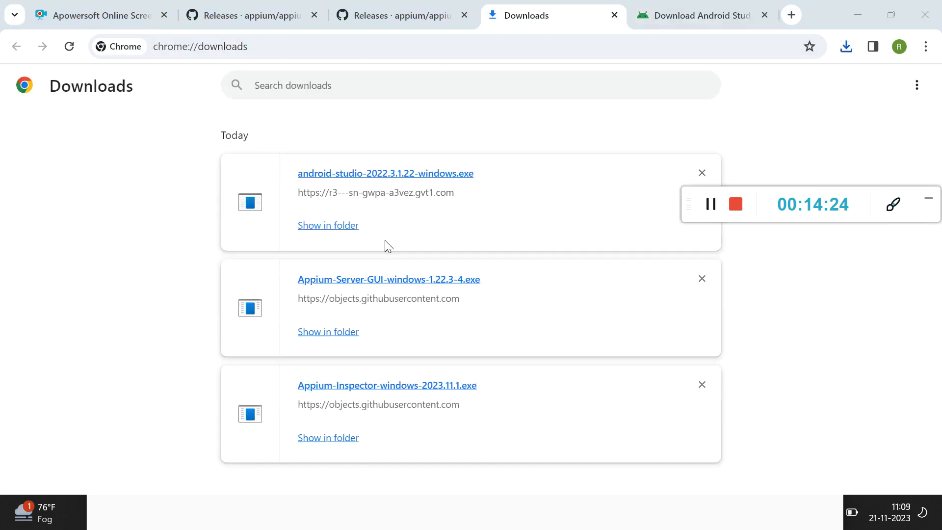
Show the downloaded android-studio-2022.3.1.22-windows installer in its folder, run it and continue past the setup welcome page.
left_click(319, 227)
double_click(255, 290)
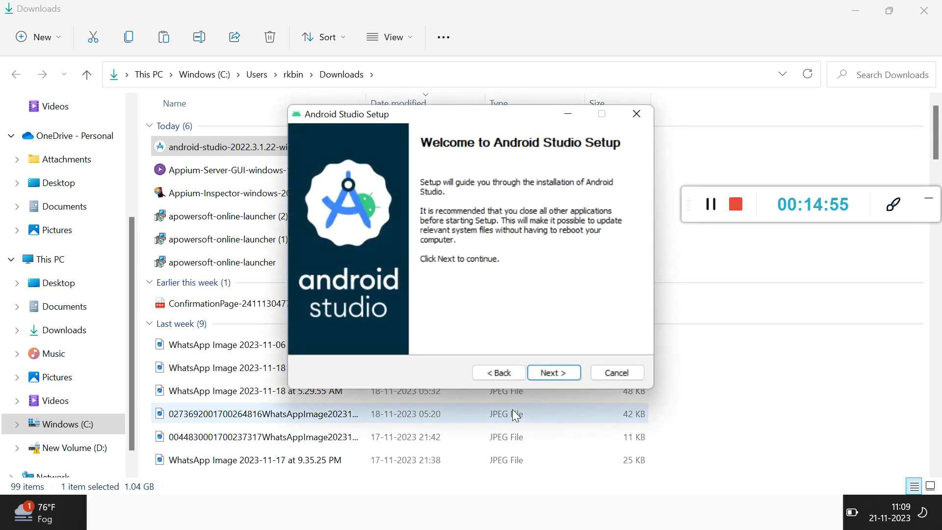
left_click(551, 373)
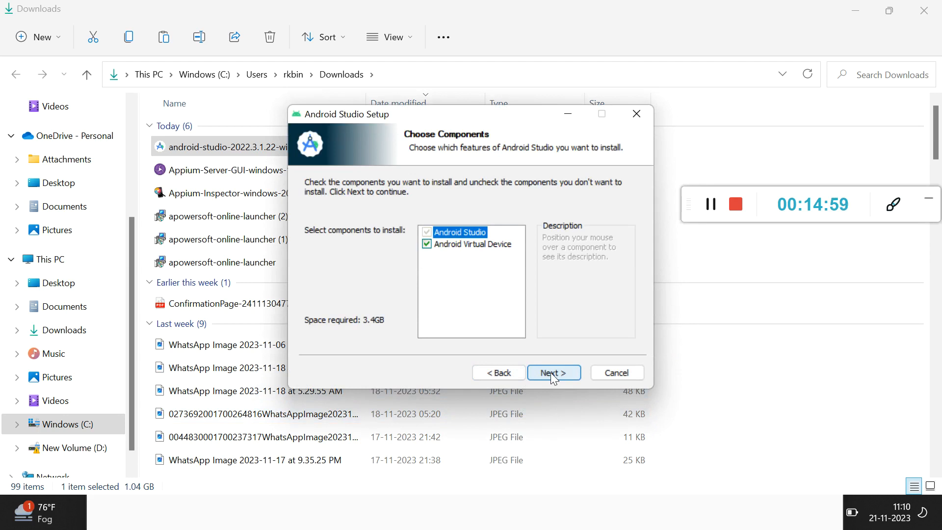
Install Android Studio with Android Virtual Device in C:\Program Files\Android\Android Studio and finish the setup with Start Android Studio enabled.
left_click(555, 374)
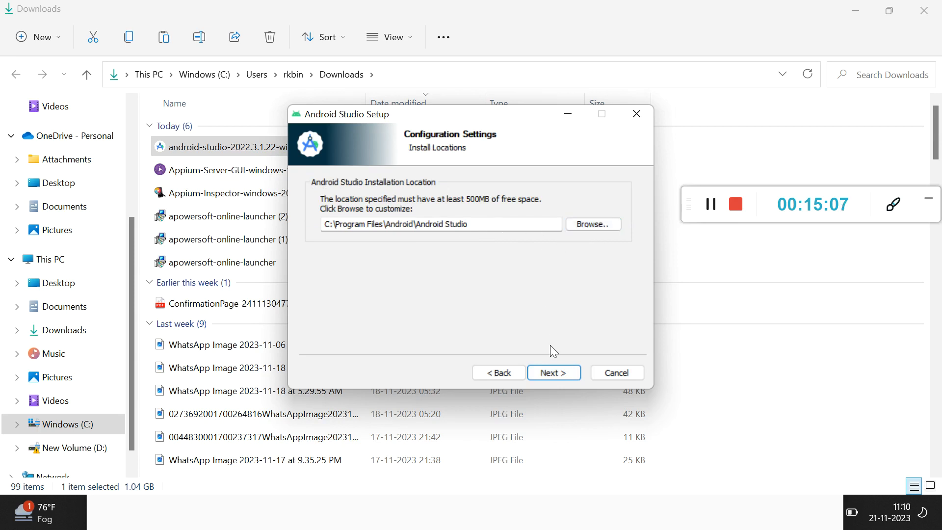
left_click(551, 375)
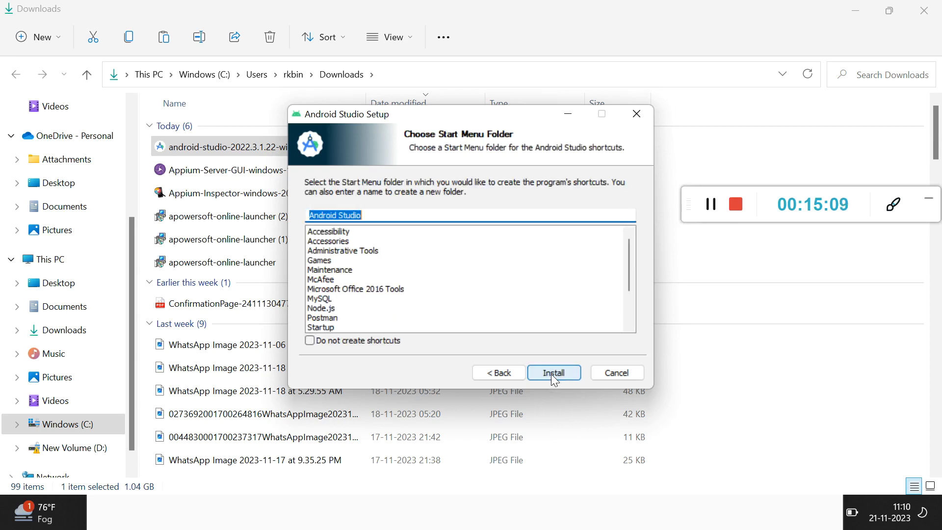
left_click(554, 378)
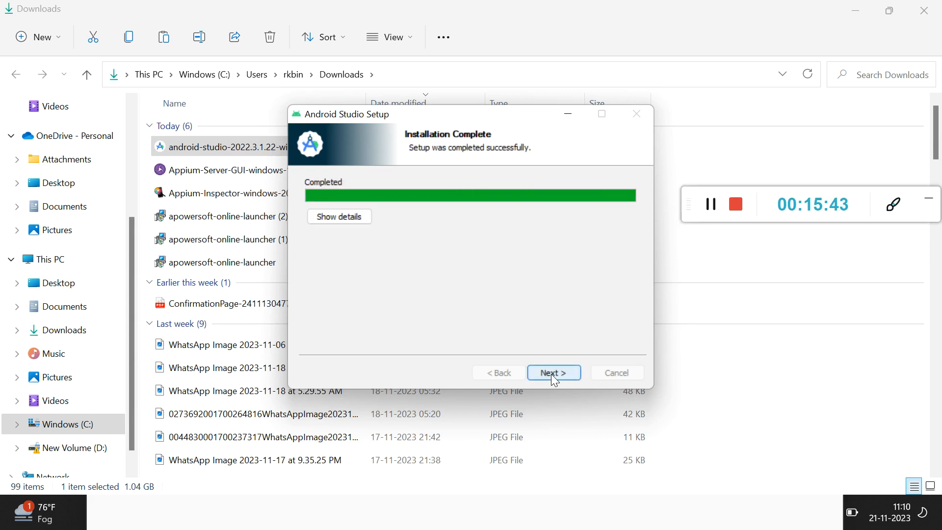
left_click(551, 374)
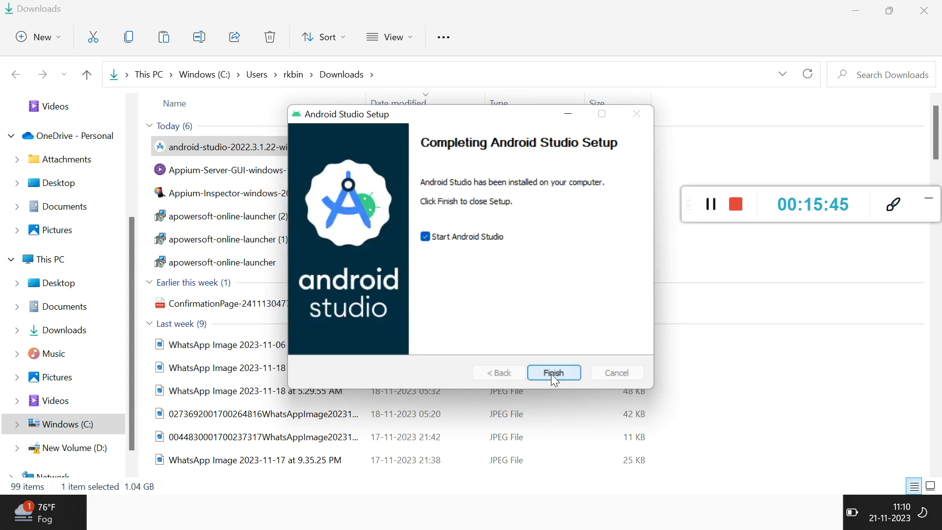
left_click(551, 374)
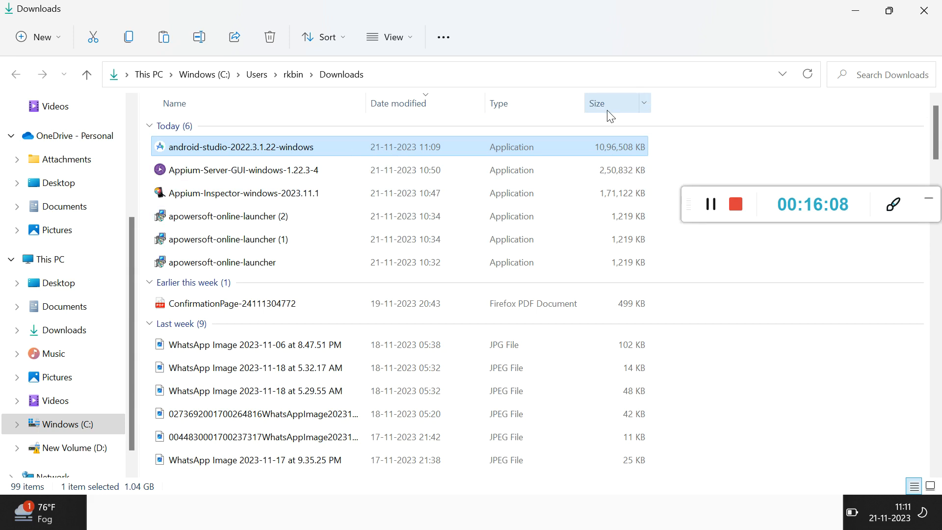
key("alt+Tab")
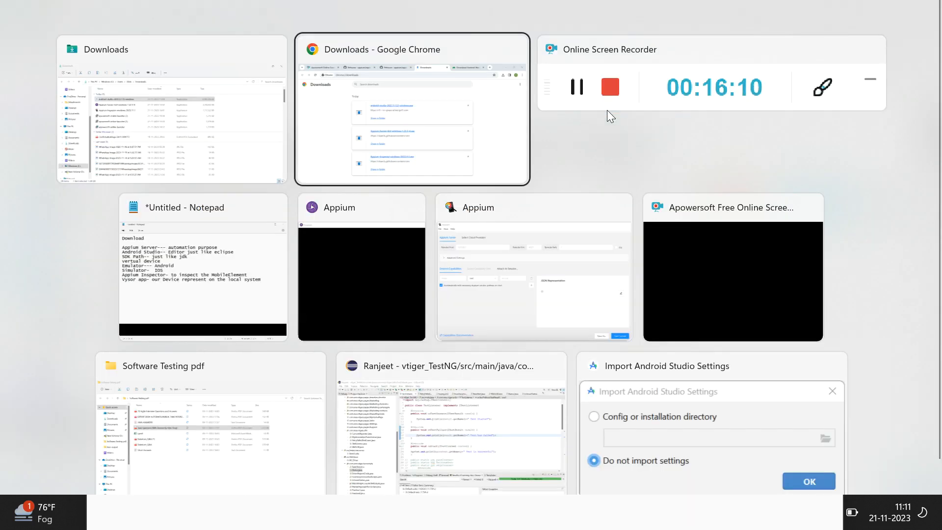
key("alt+Tab")
key("alt+Tab")
key("alt+Tab")
key("alt+Tab")
key("alt+Tab")
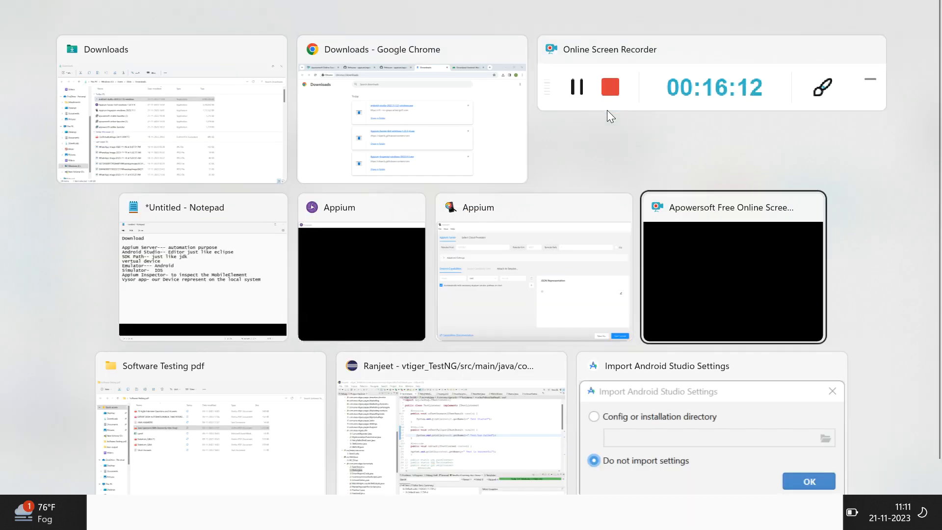
key("alt+Tab")
key("alt+Tab")
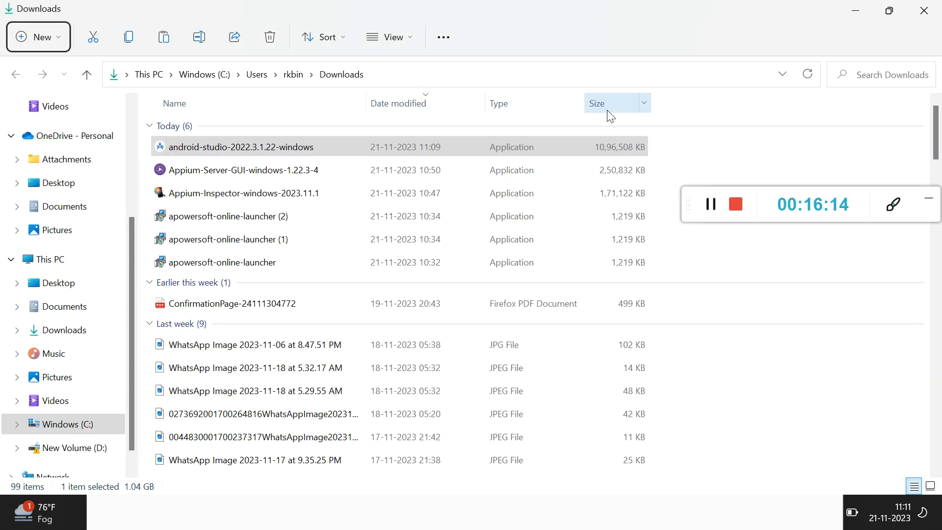
left_click(458, 153)
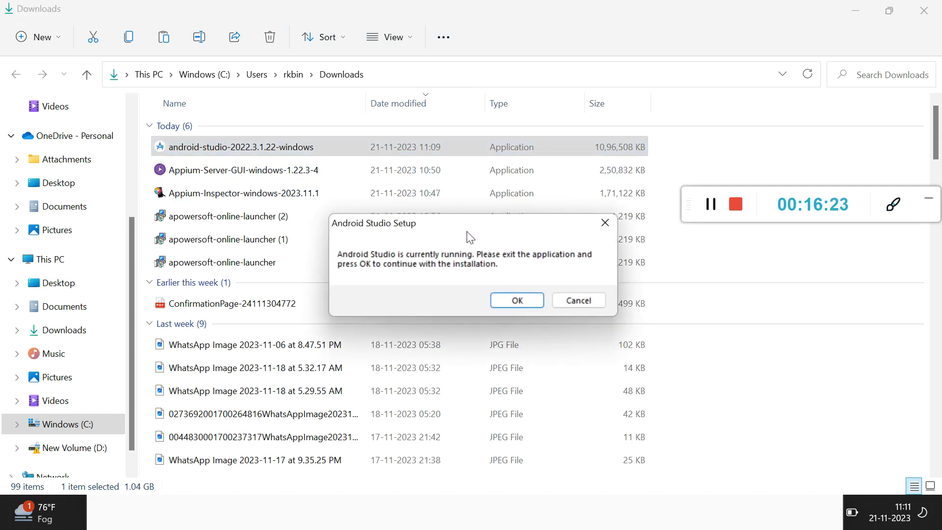
left_click(523, 297)
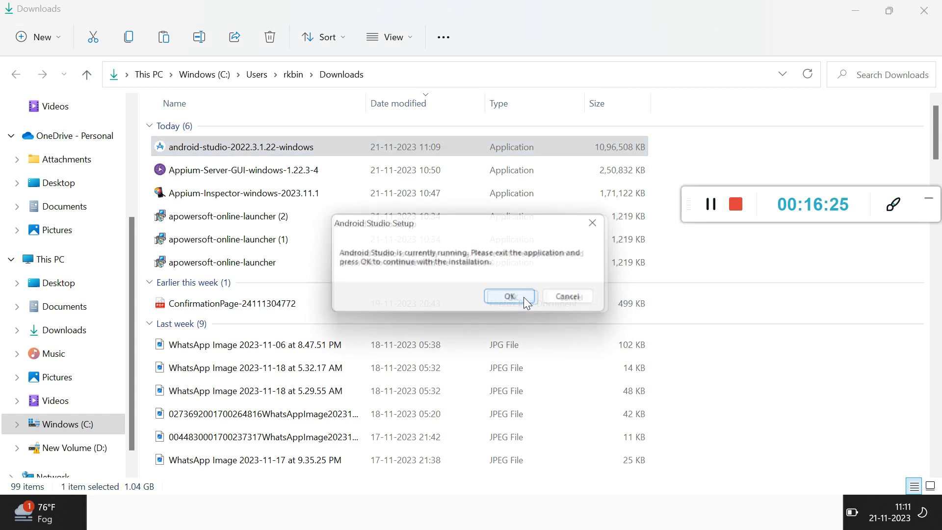
left_click(520, 300)
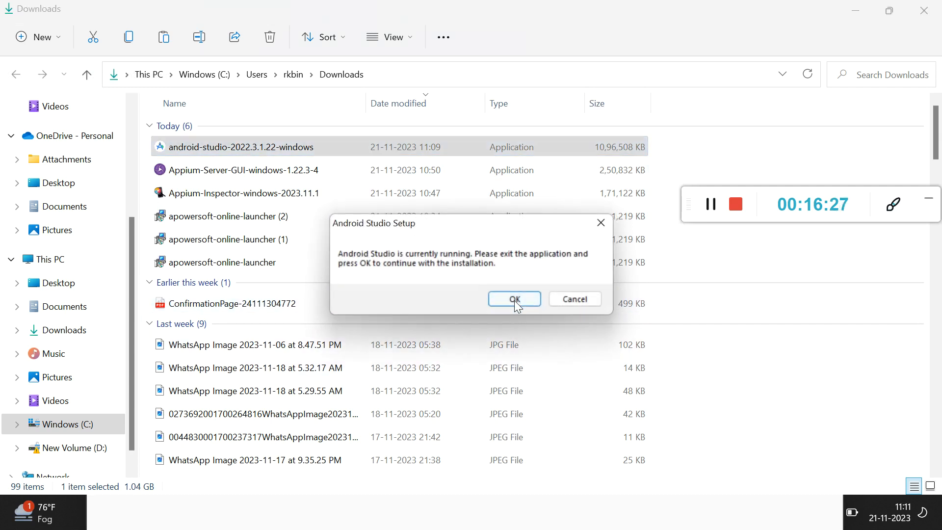
left_click(578, 303)
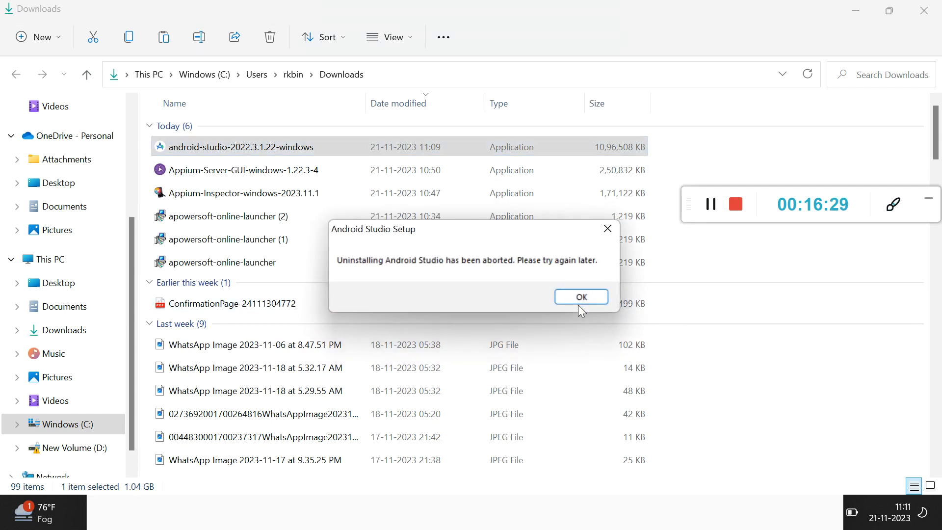
left_click(580, 297)
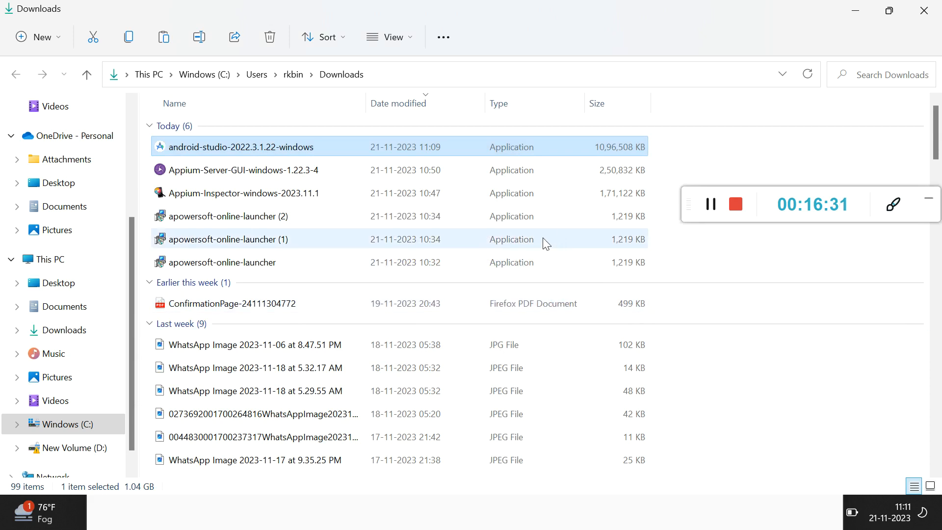
Minimize the Downloads folder, confirm "Do not import settings" for Android Studio and decline sending usage statistics to Google.
left_click(859, 10)
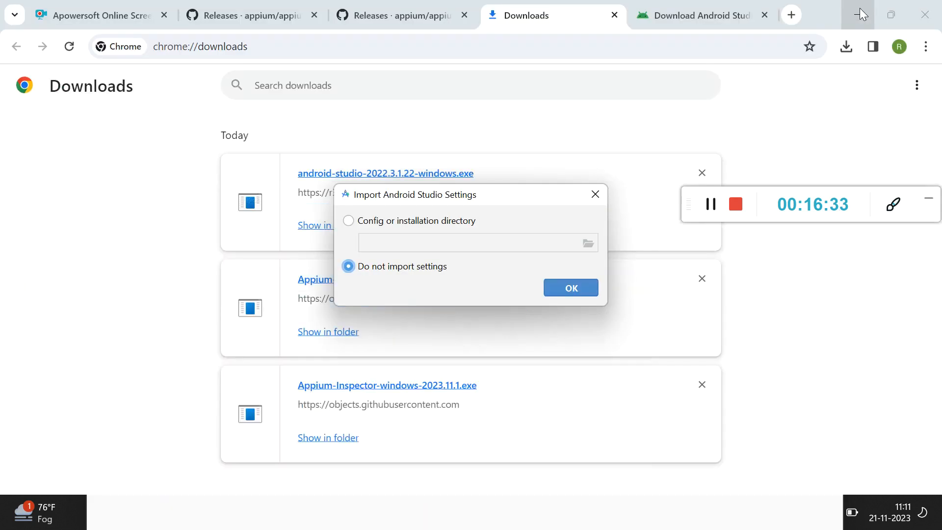
left_click(550, 288)
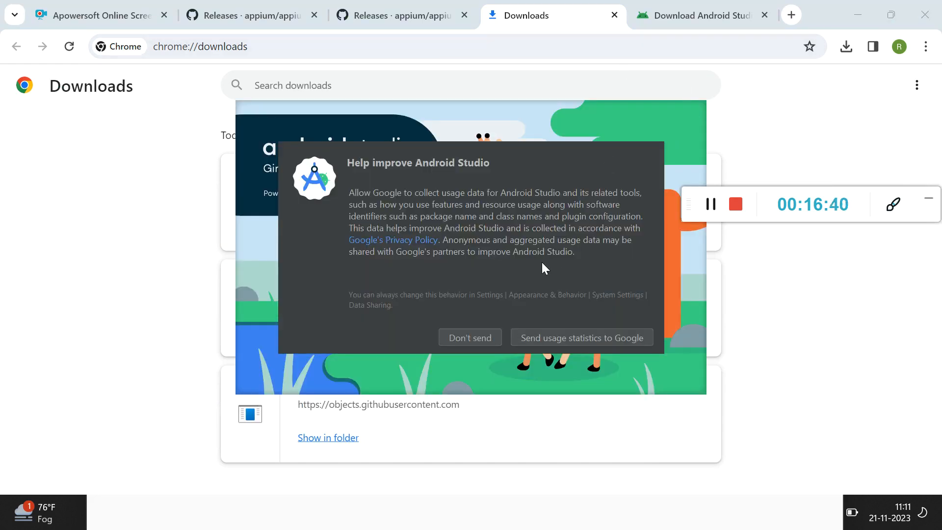
left_click(488, 336)
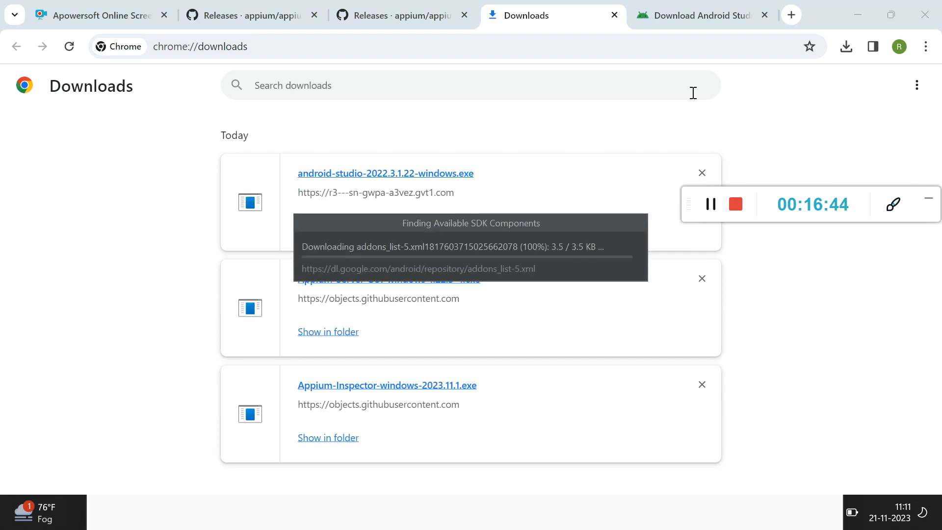
Minimize the browser and proceed through the Android Studio Setup Wizard to the License Agreement with the Standard install type and Darcula theme.
left_click(854, 13)
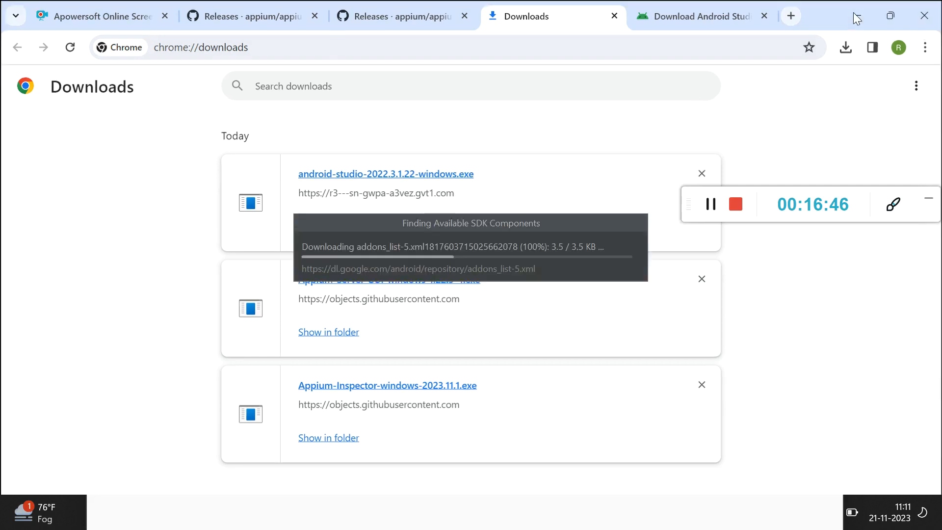
left_click(763, 82)
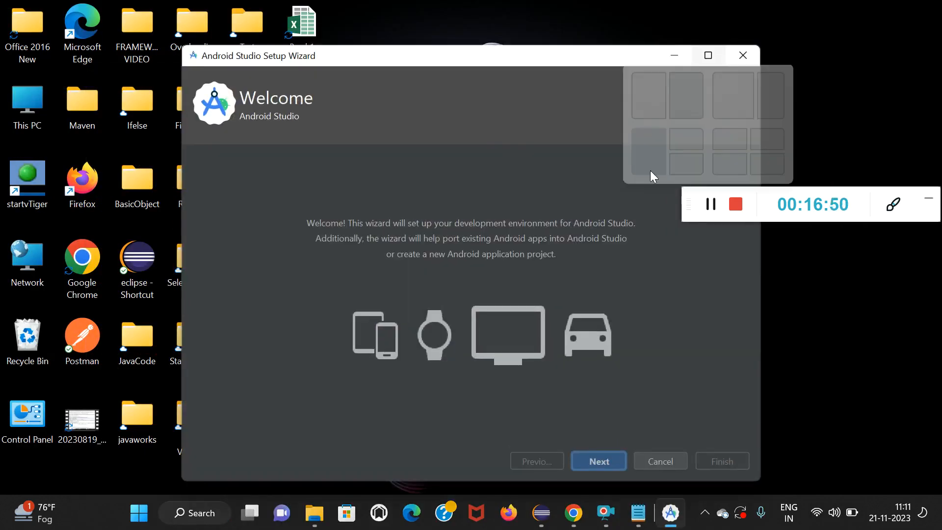
left_click(588, 461)
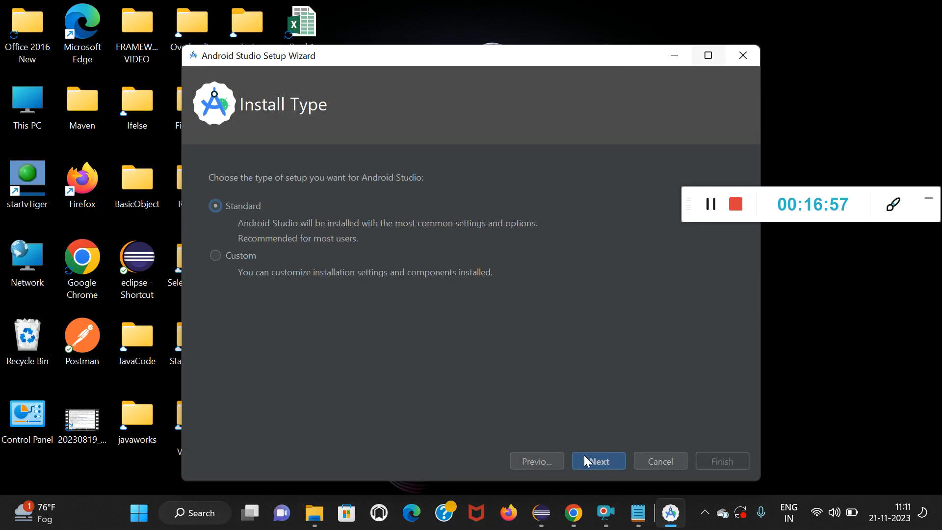
left_click(584, 455)
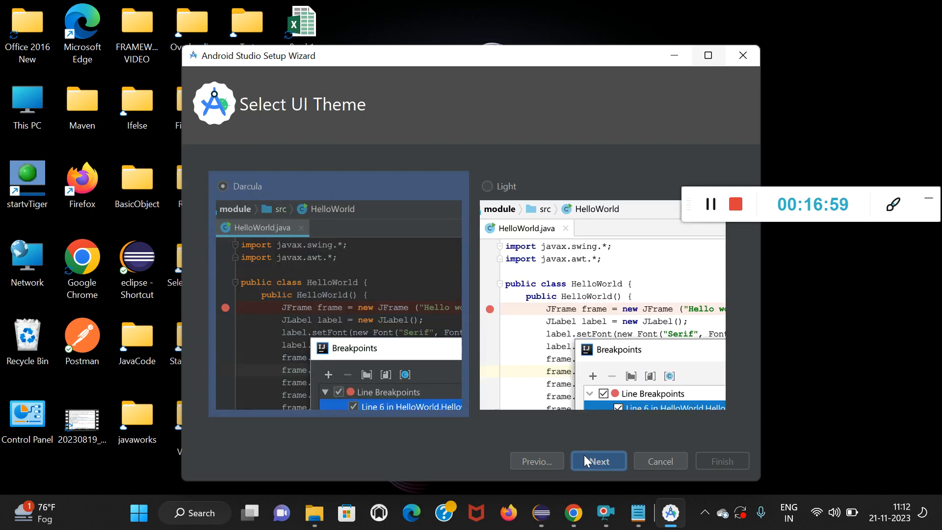
left_click(584, 455)
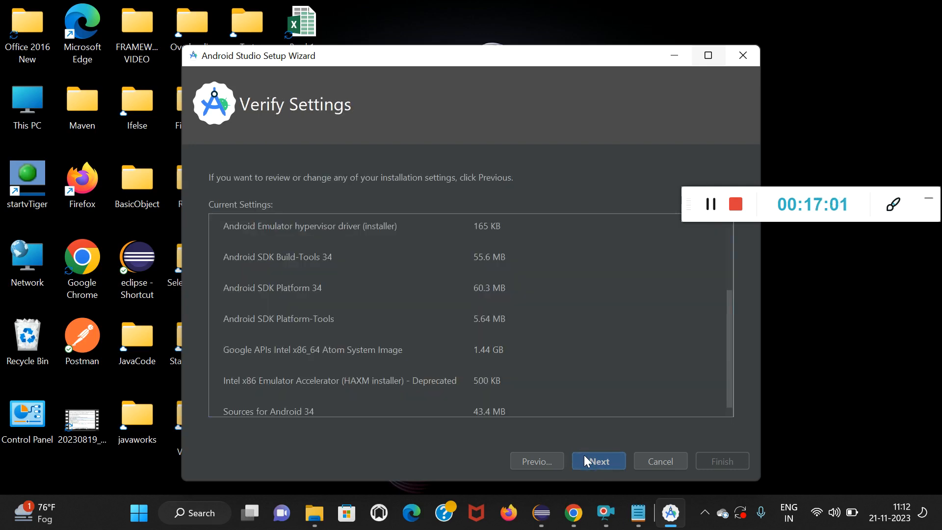
left_click(584, 455)
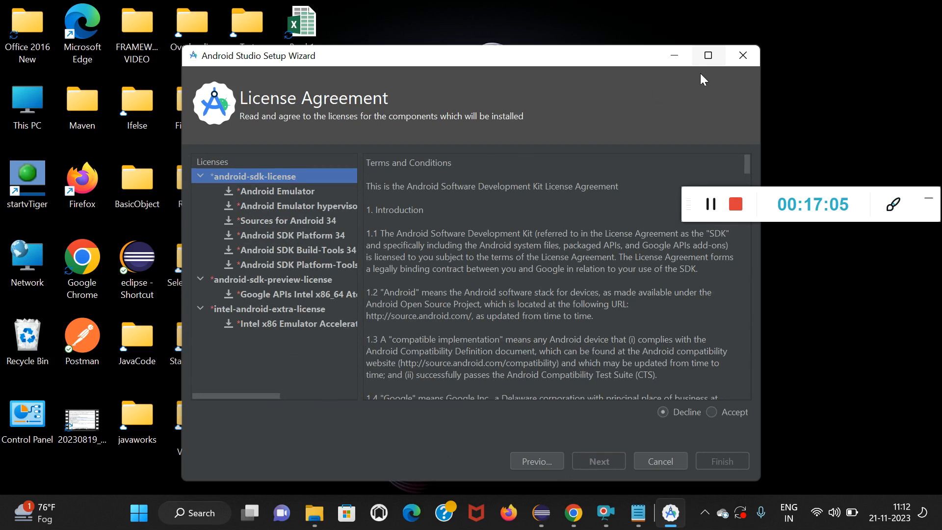
Maximize the setup wizard, accept the android-sdk, android-sdk-preview and intel-android-extra licenses, and finish to start the component download.
left_click(708, 55)
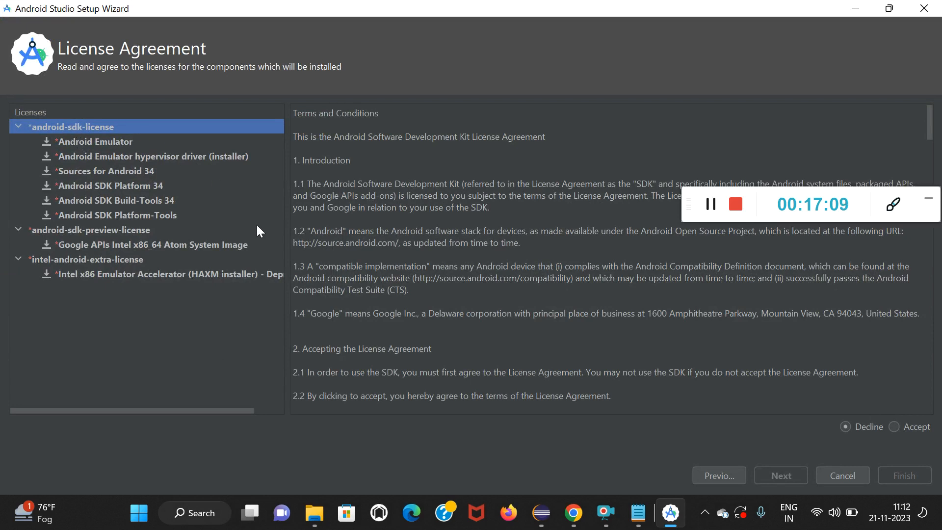
left_click(894, 426)
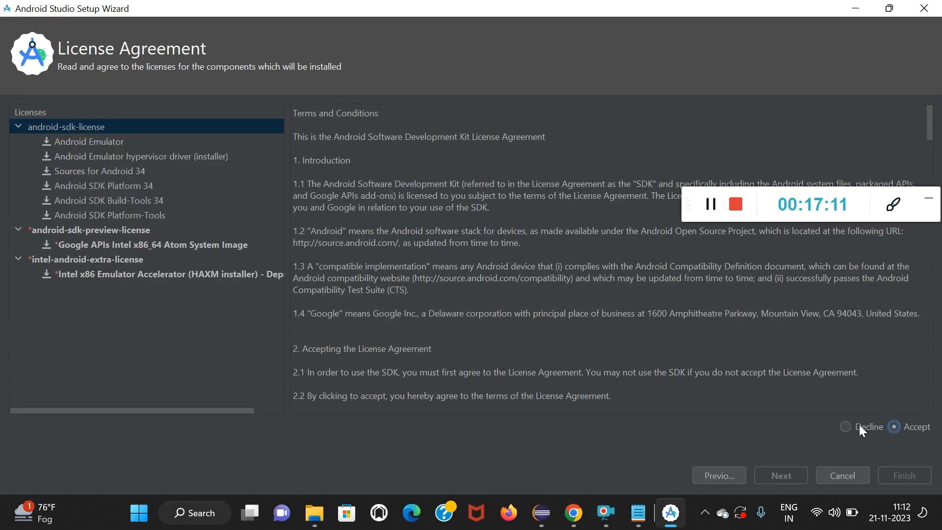
left_click(119, 231)
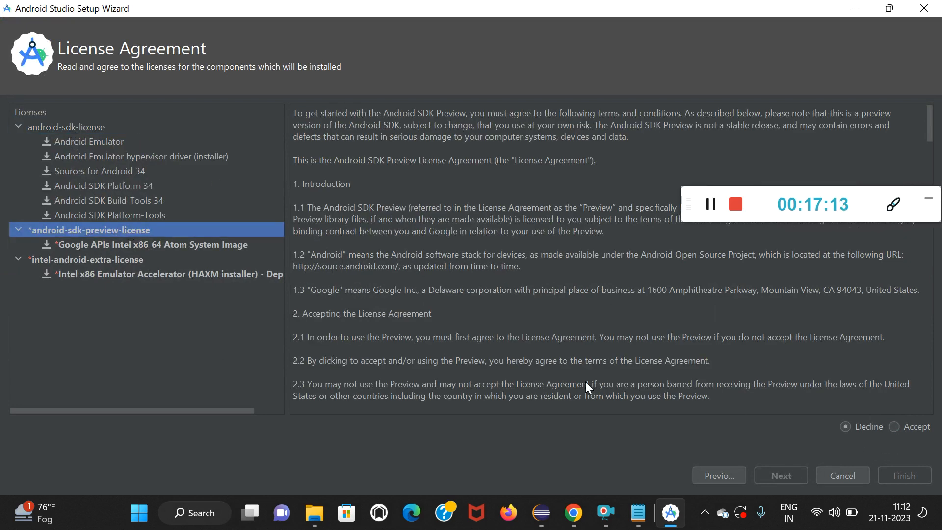
left_click(892, 425)
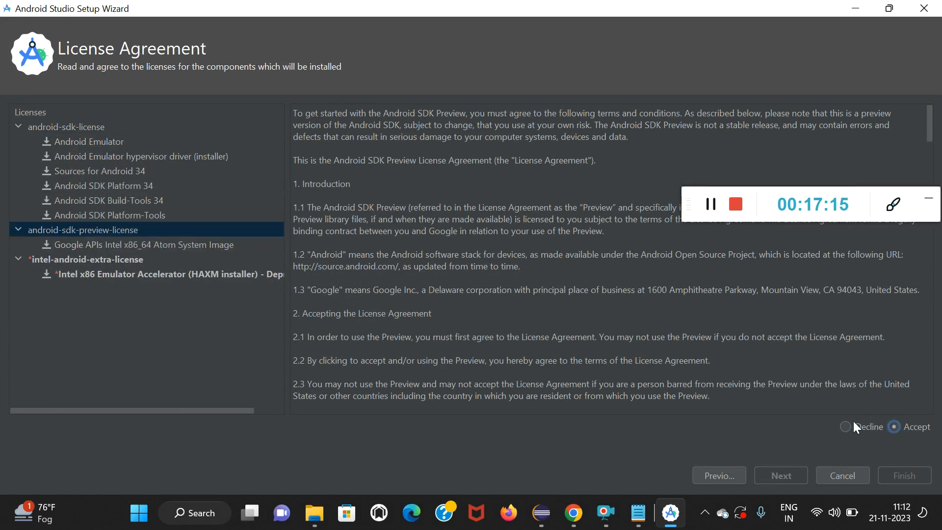
left_click(121, 260)
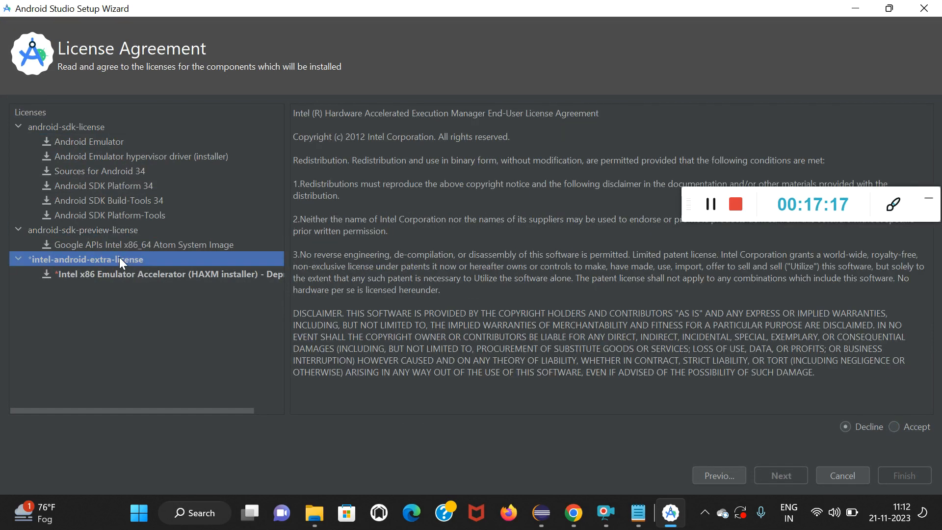
left_click(896, 427)
left_click(906, 479)
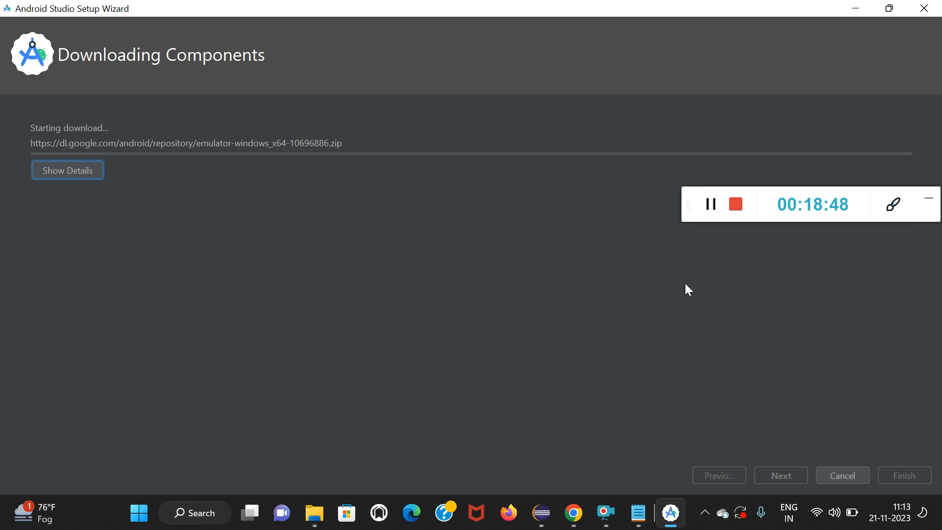
Cancel the download of the Google APIs system image and finish the Android Studio Setup Wizard.
left_click(710, 204)
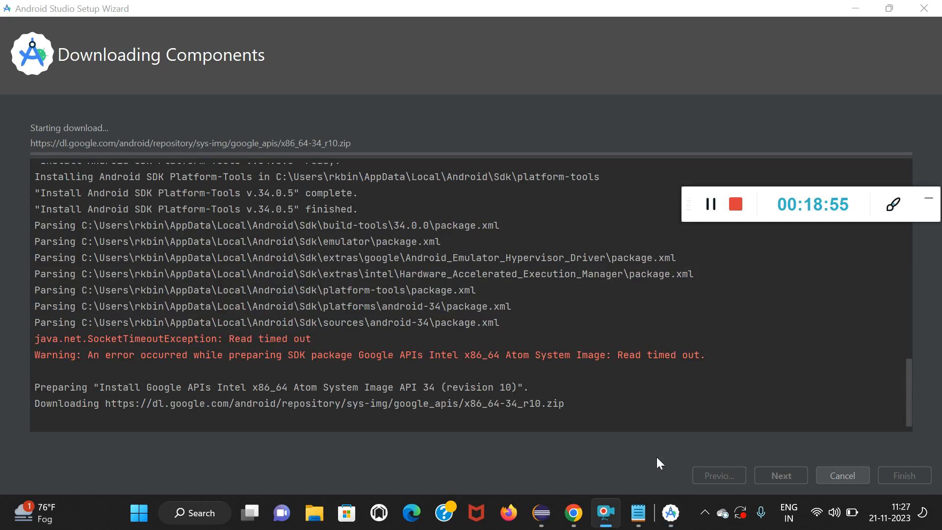
left_click(822, 474)
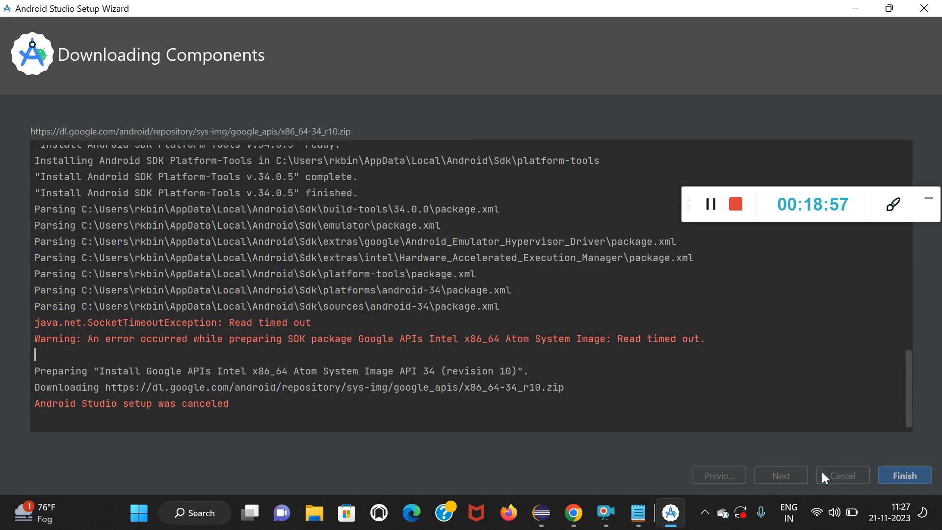
left_click(903, 474)
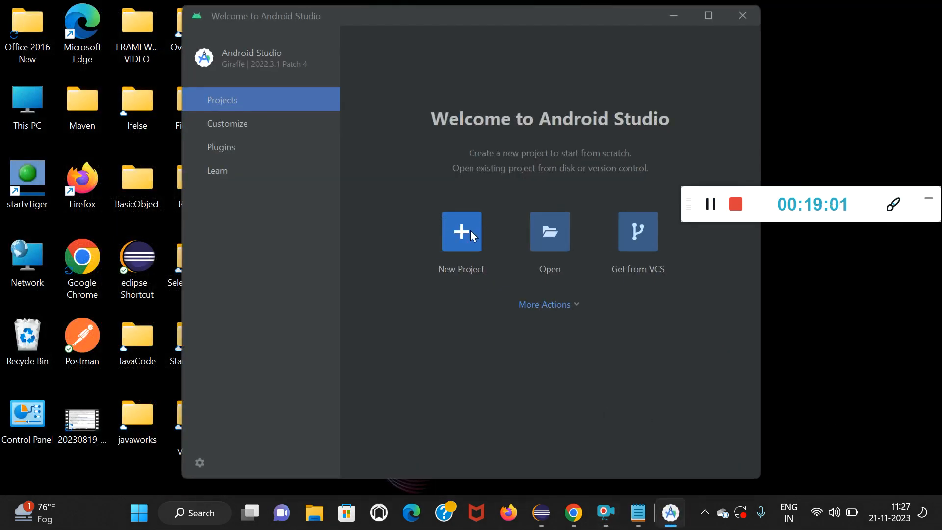
Try to start a new project, open the SDK Manager from the SDK problem prompt and try to show its SDK Tools.
left_click(470, 230)
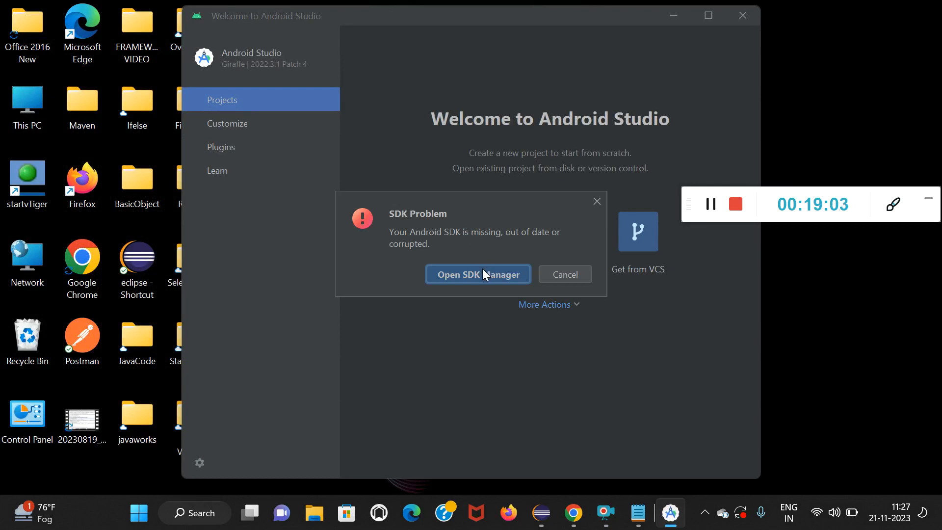
left_click(483, 273)
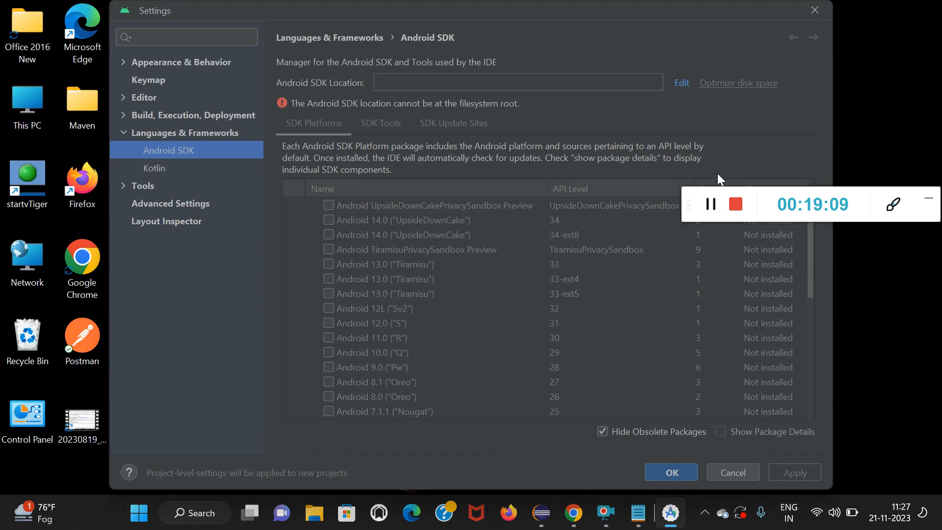
left_click_drag(850, 194, 862, 257)
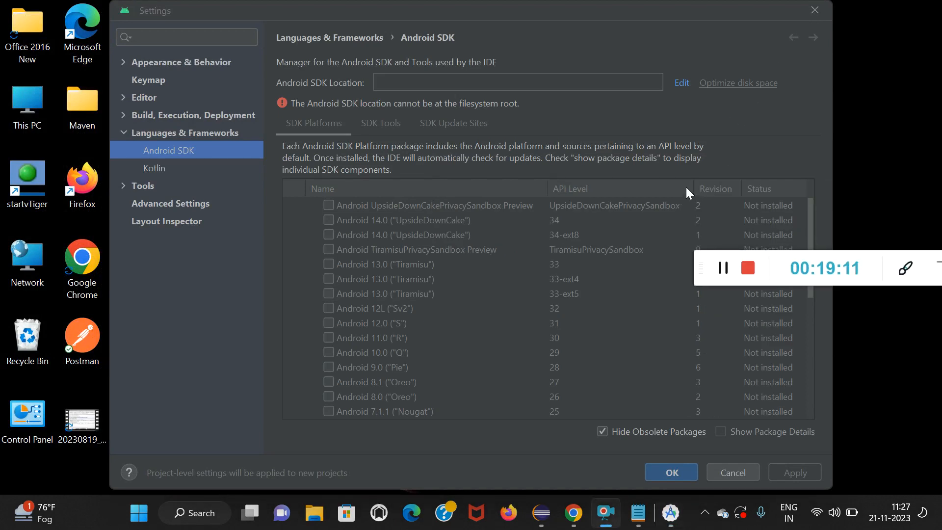
left_click(384, 121)
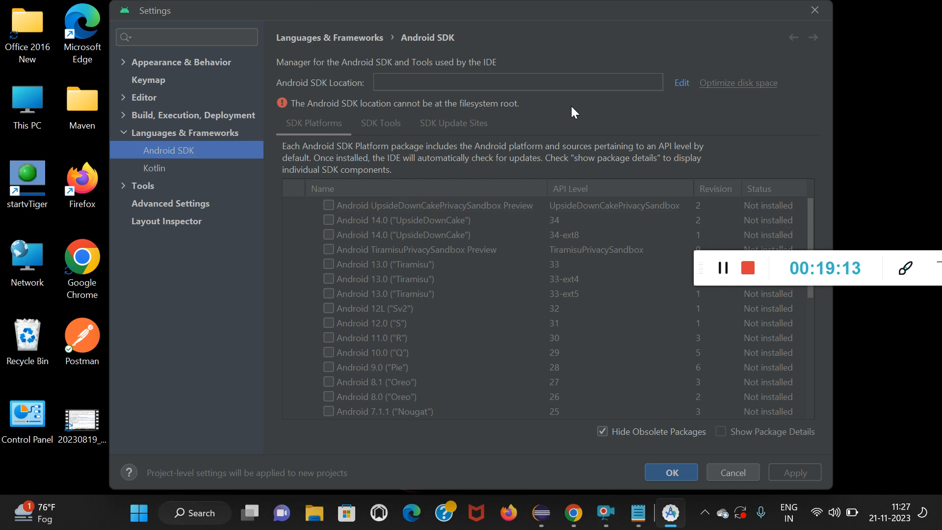
left_click(690, 469)
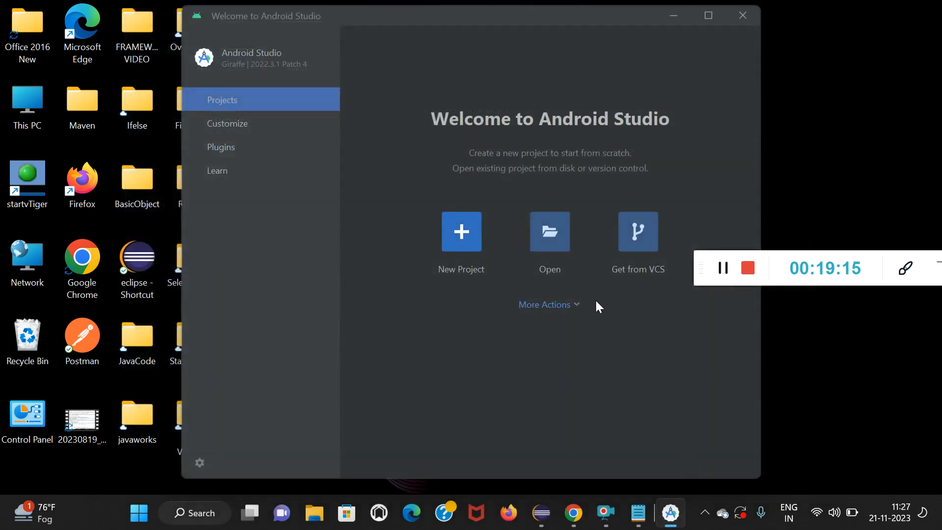
Reopen the SDK Manager via a new project, examine the Android SDK Location field, and close the settings and Android Studio.
left_click(449, 250)
left_click(483, 275)
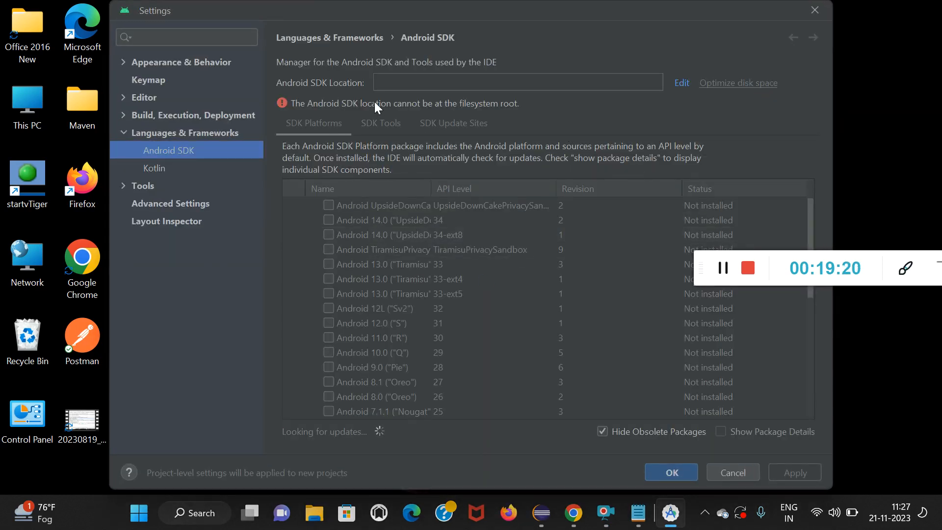
left_click(403, 76)
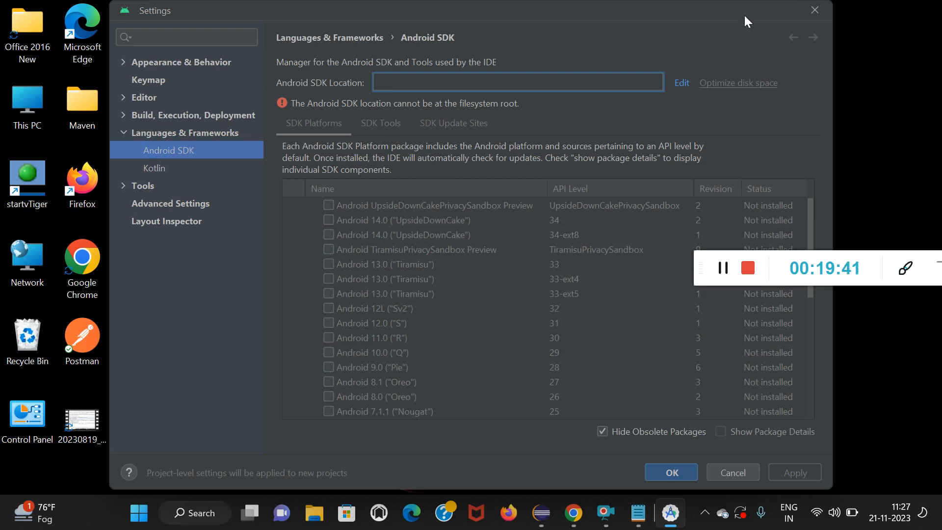
left_click(816, 10)
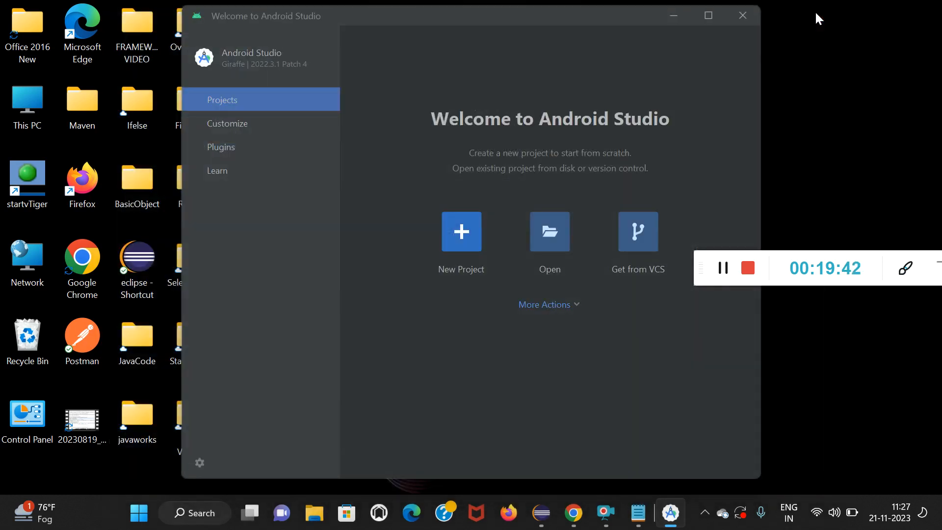
left_click(747, 20)
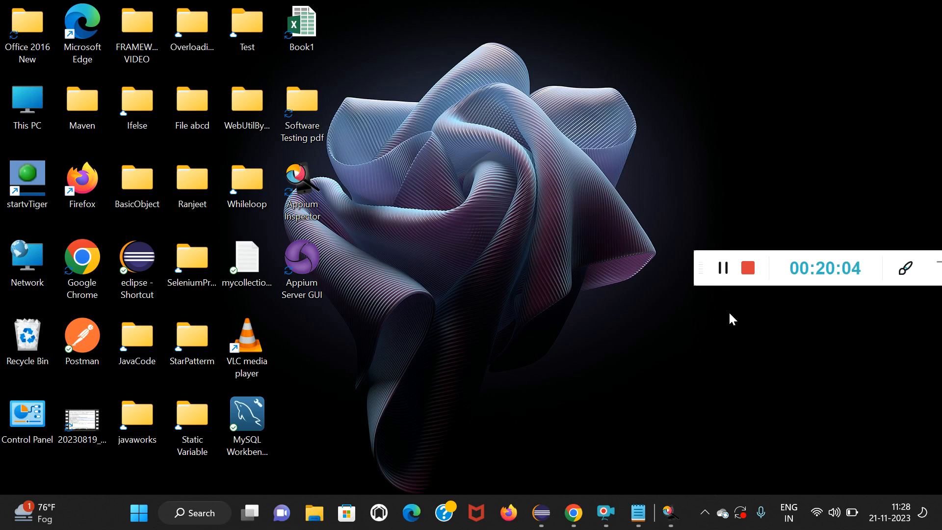
Review the SDK Path entry in the Notepad tool list, highlighting the word Path, and minimize the note.
left_click(638, 512)
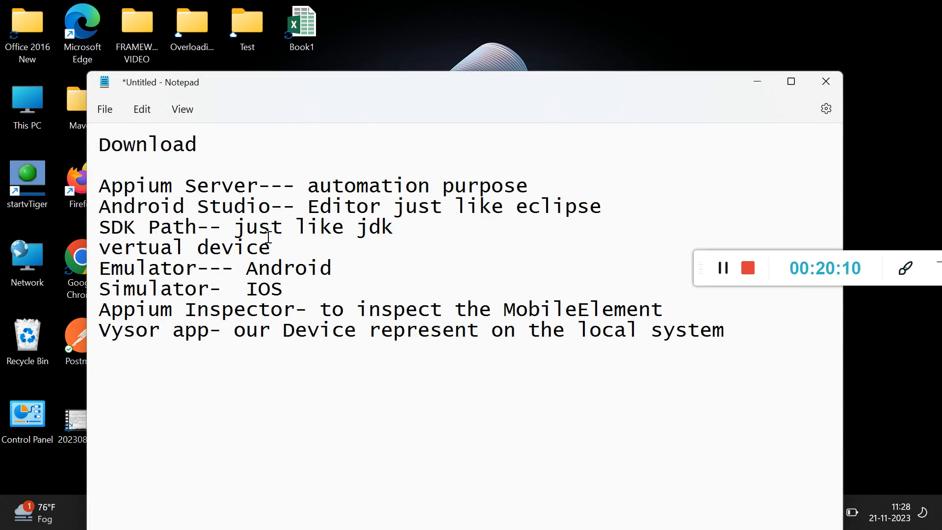
left_click_drag(148, 227, 222, 227)
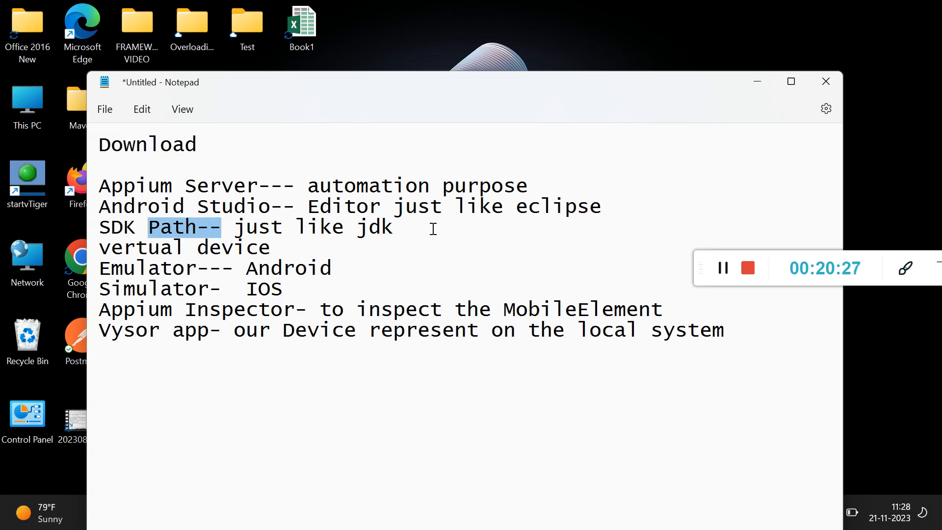
left_click(758, 83)
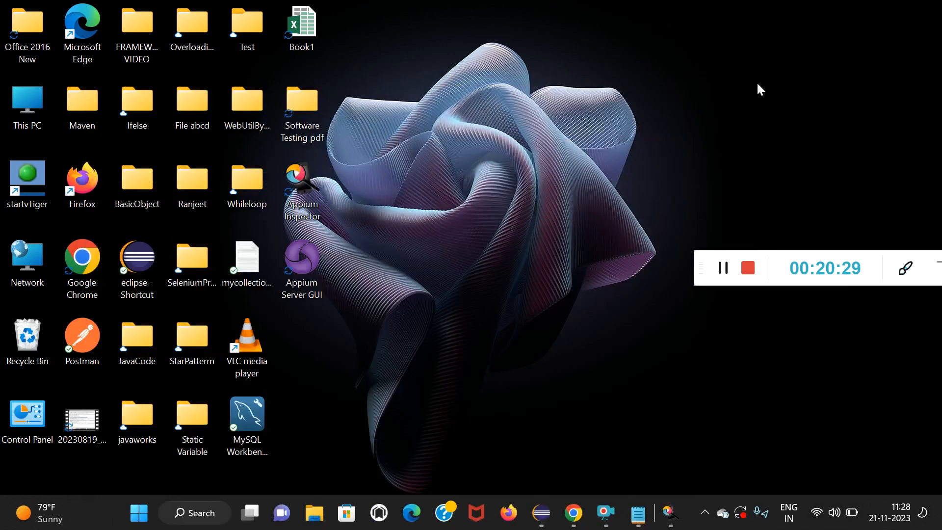
Open a maximized File Explorer window and browse to the personal profile folder inside C:\Users.
left_click(313, 515)
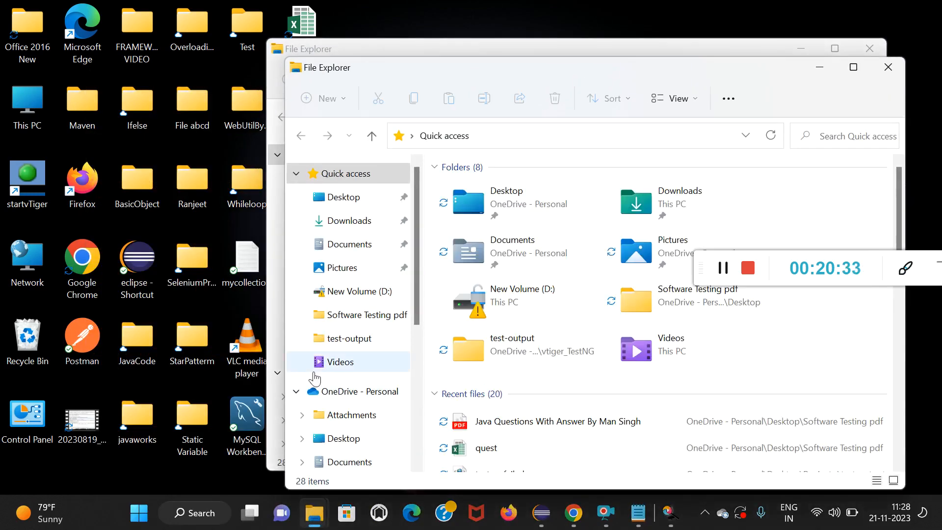
left_click(853, 67)
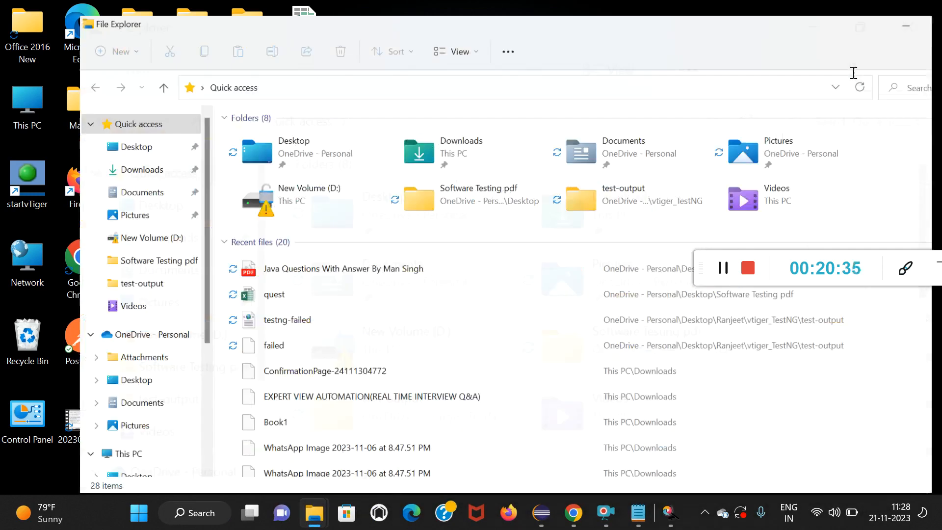
scroll(54, 444, "down", 4)
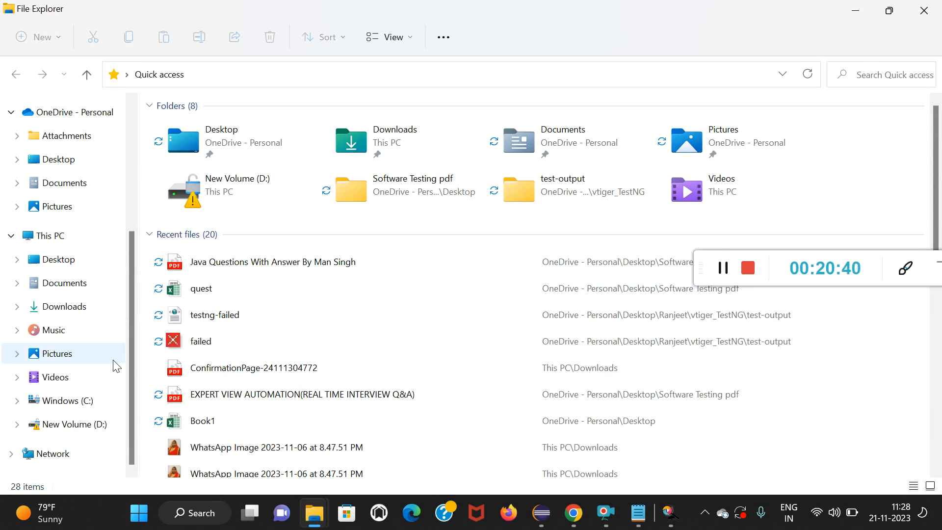
left_click(83, 409)
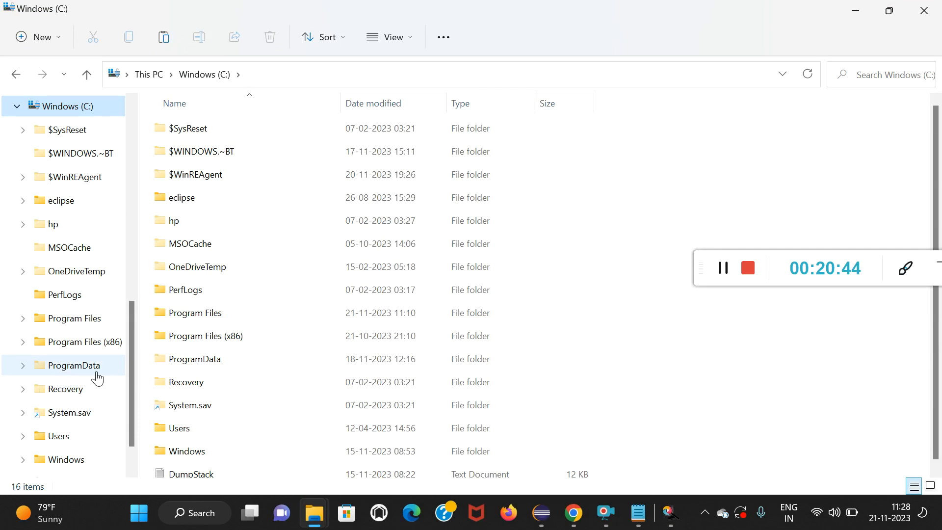
scroll(224, 391, "down", 1)
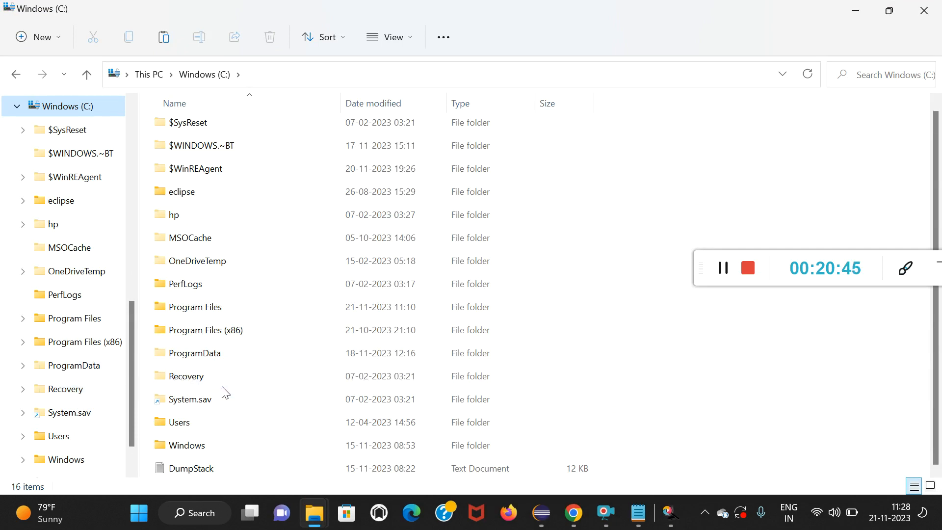
double_click(193, 420)
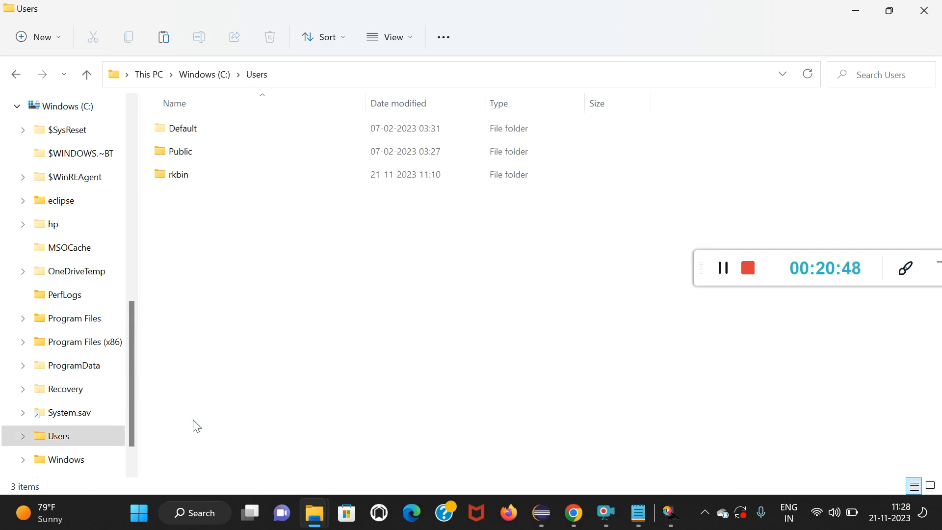
double_click(196, 181)
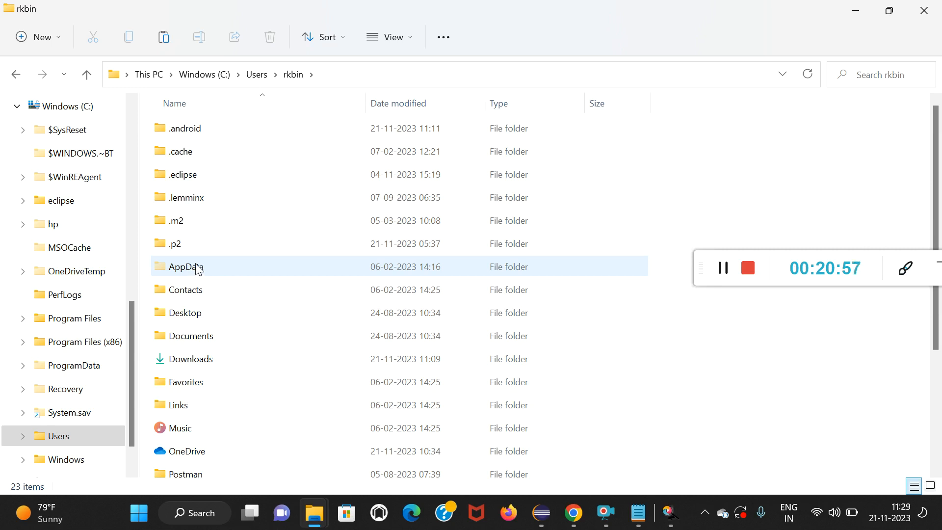
Check the view options for showing items and go into the profile's AppData\Local folder.
left_click(412, 38)
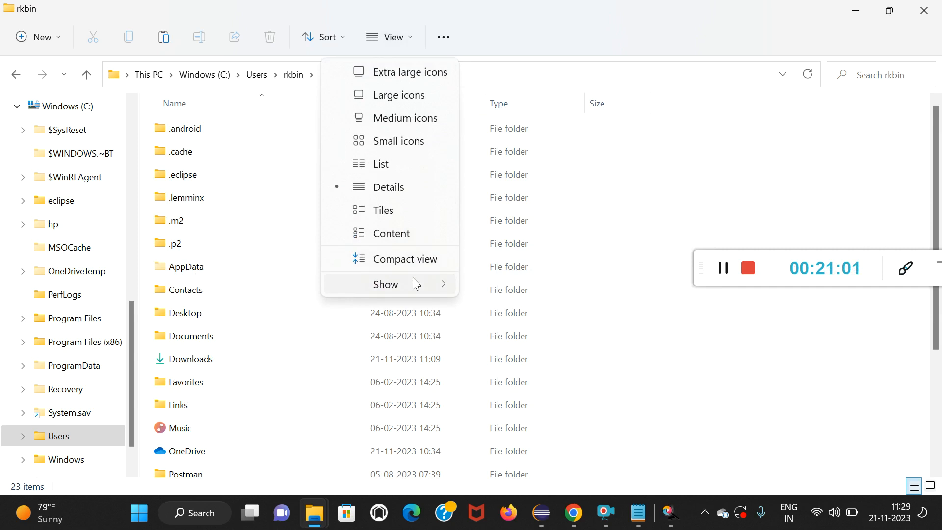
mouse_move(415, 291)
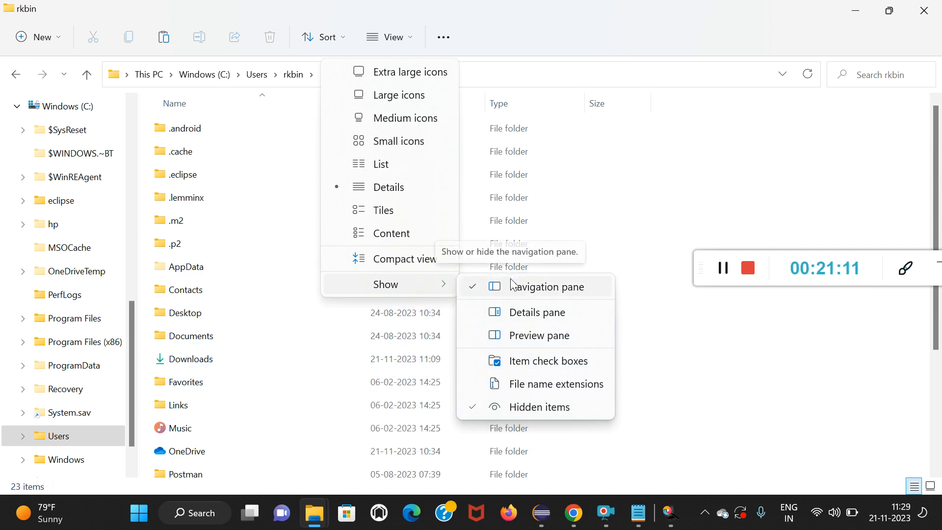
left_click(186, 268)
double_click(186, 269)
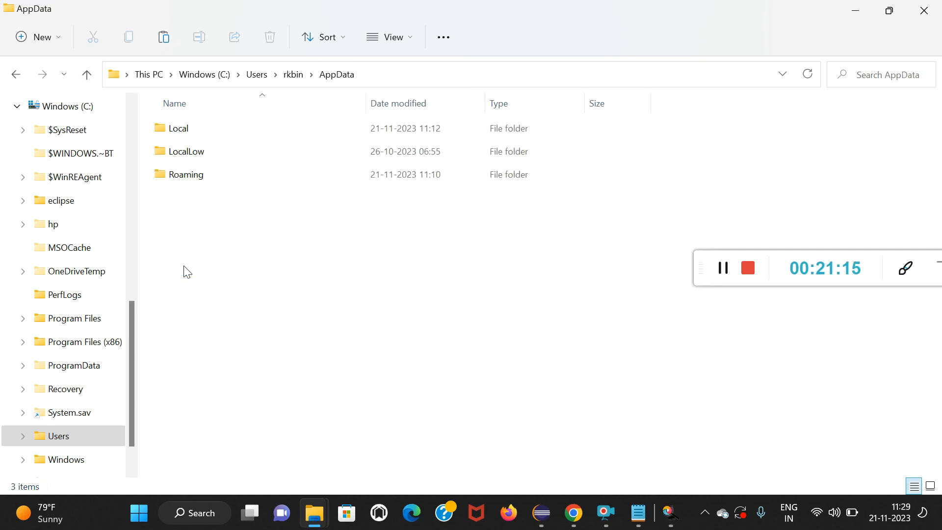
left_click(188, 129)
double_click(188, 128)
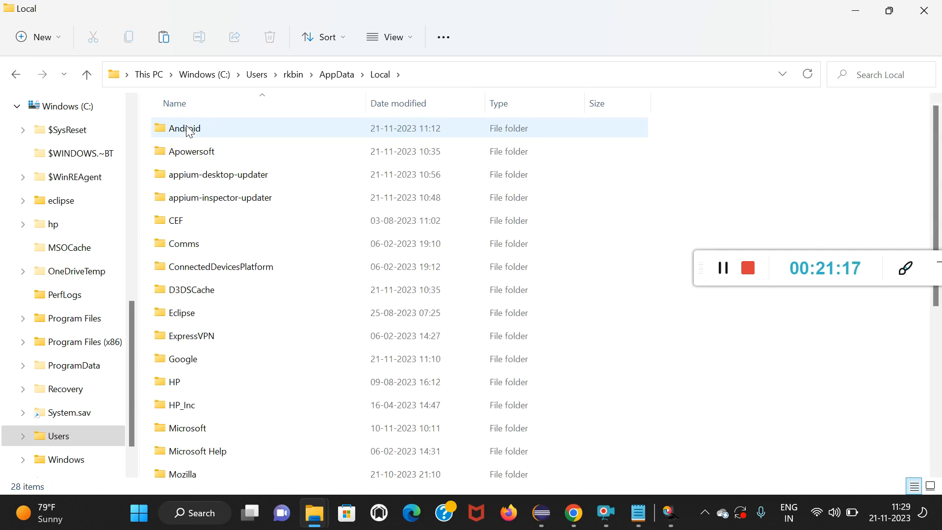
Open the Android\Sdk folder inside Local and copy its full folder path.
double_click(192, 129)
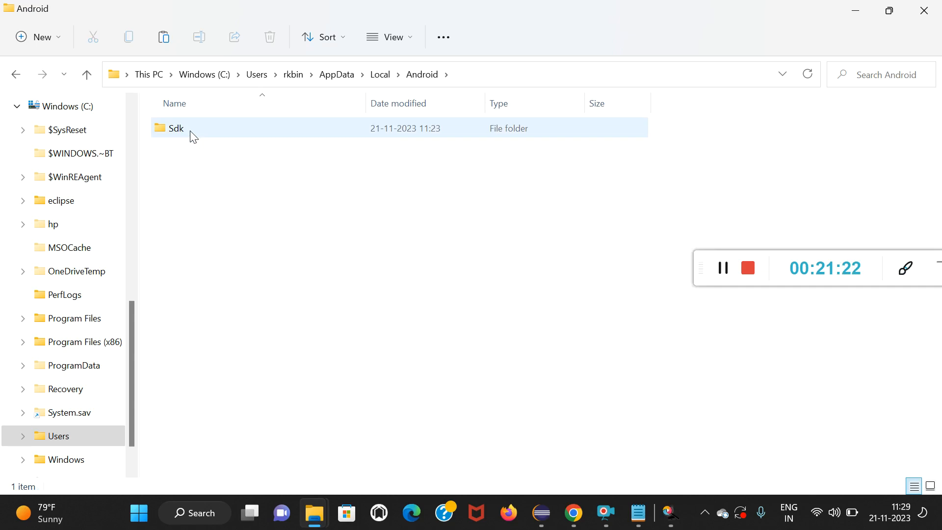
left_click(193, 137)
double_click(190, 132)
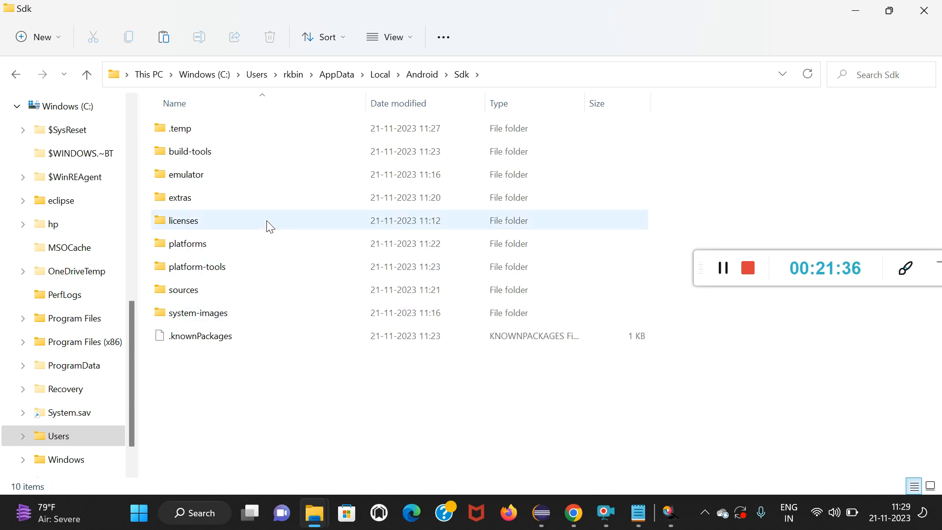
left_click(501, 74)
key("ctrl+c")
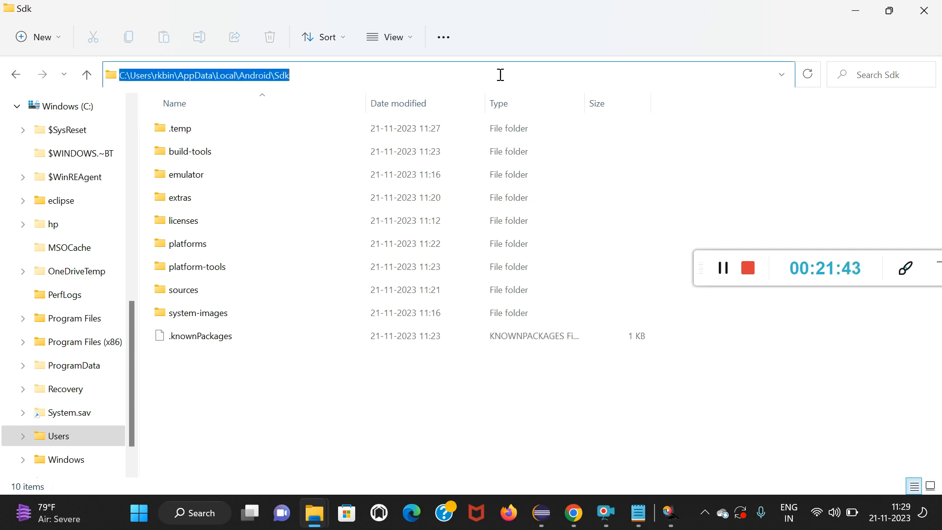
Search Windows for "env" and open the environment variables editor for the account.
left_click(208, 514)
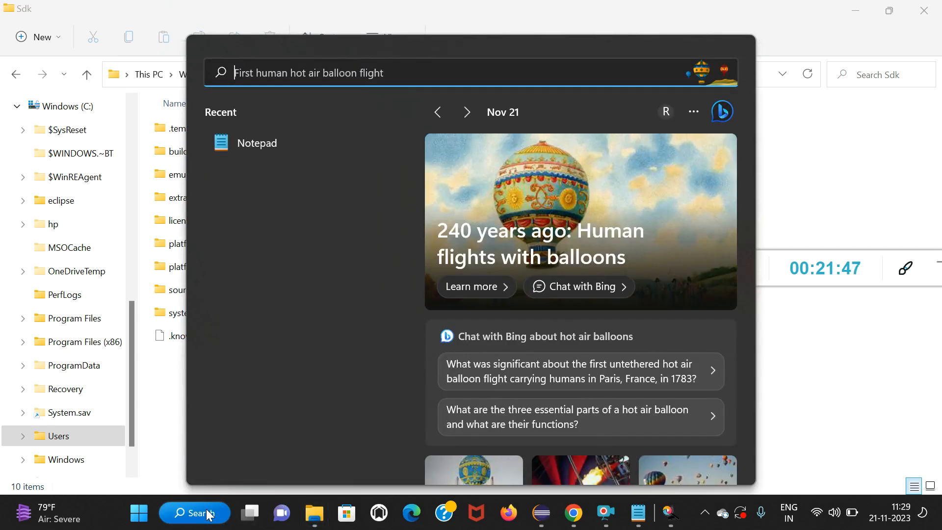
type("env")
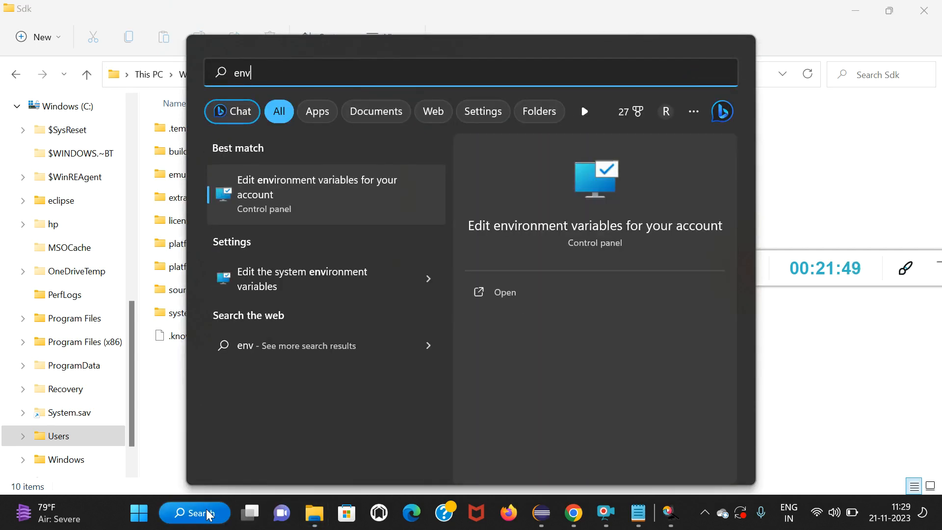
key("Return")
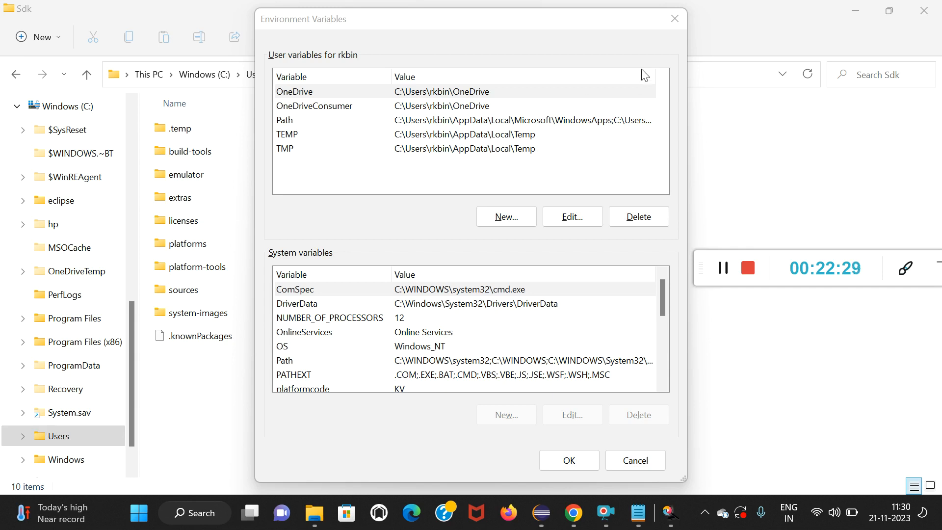
Create a user variable named ANDROID_HOME with the copied Android\Sdk folder path as its value.
left_click(498, 220)
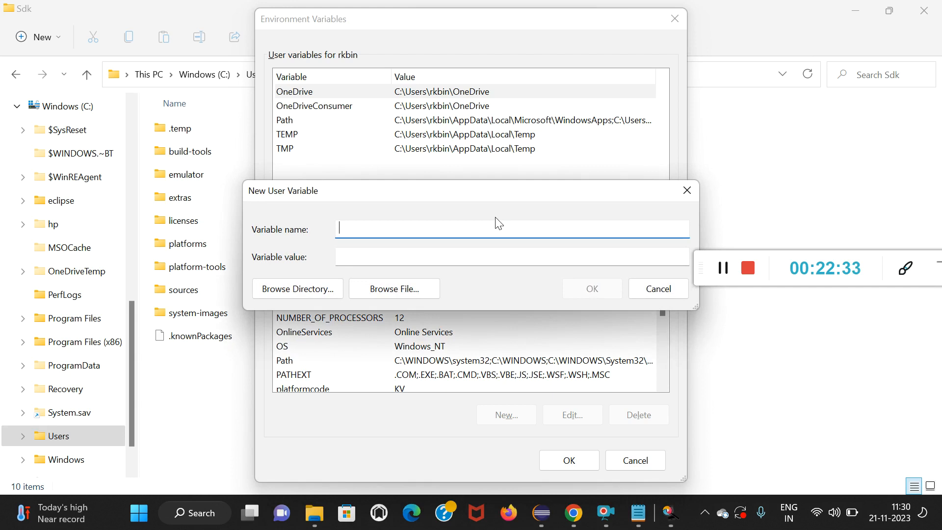
type("ANDROID_HOM")
left_click(419, 256)
key("ctrl+v")
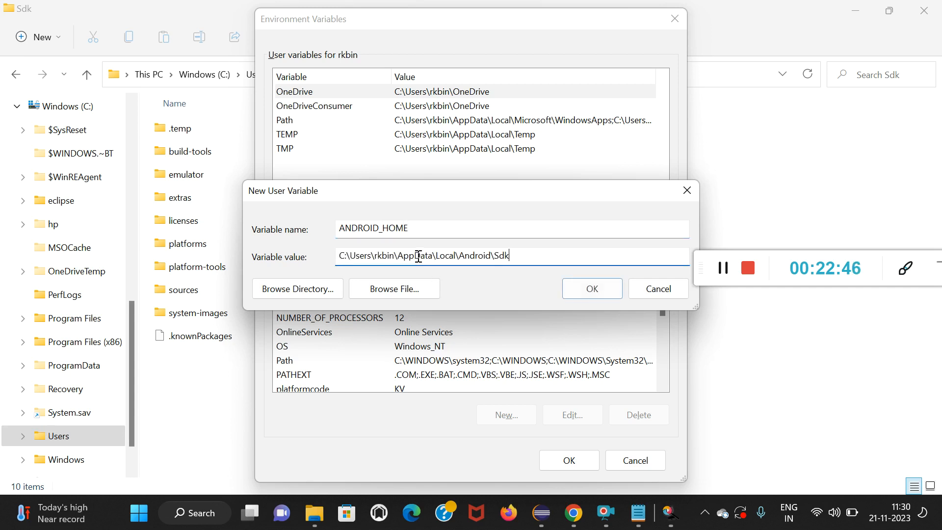
left_click(575, 289)
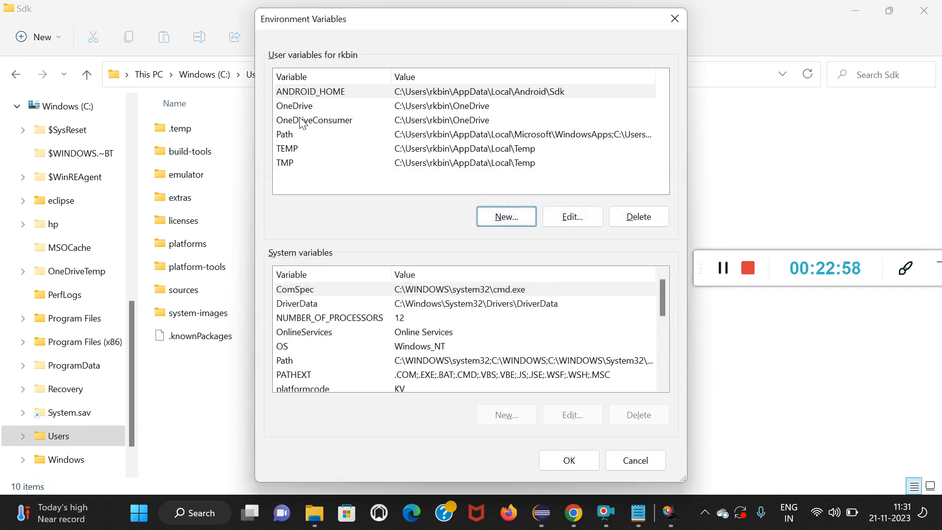
Open the user Path variable for editing and add the full path of the Sdk\build-tools folder, copied from File Explorer, as a new entry.
double_click(292, 138)
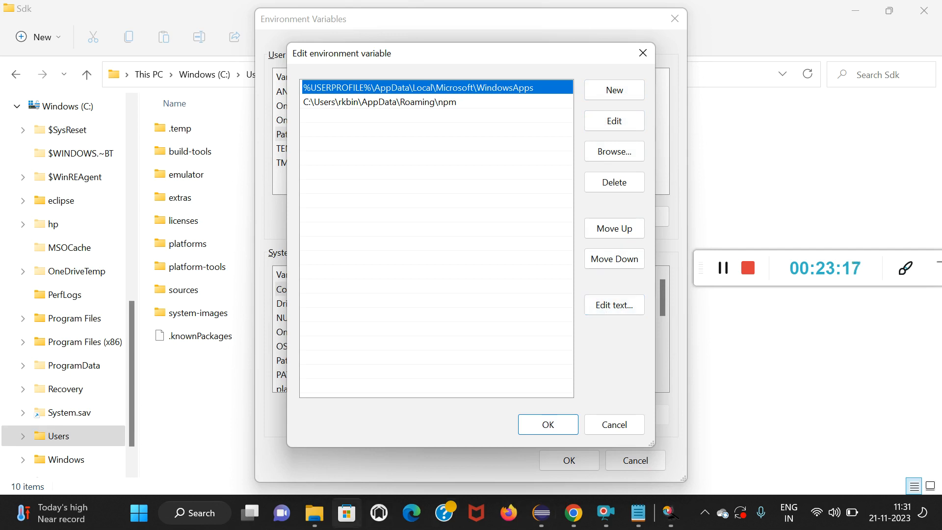
left_click(309, 520)
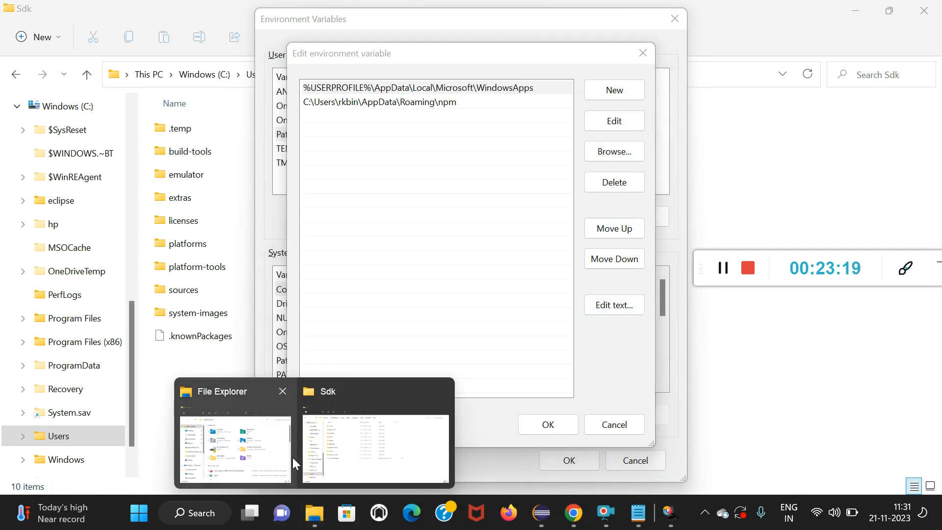
left_click(343, 451)
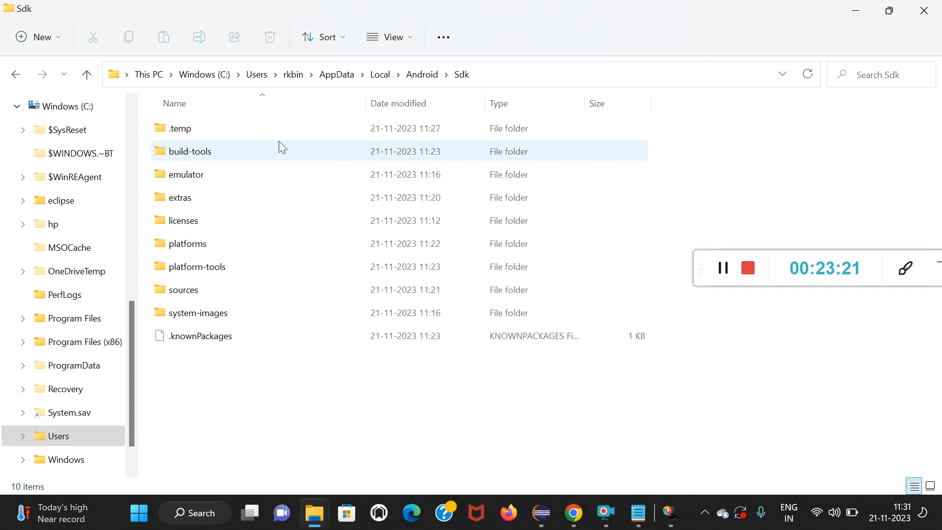
double_click(230, 152)
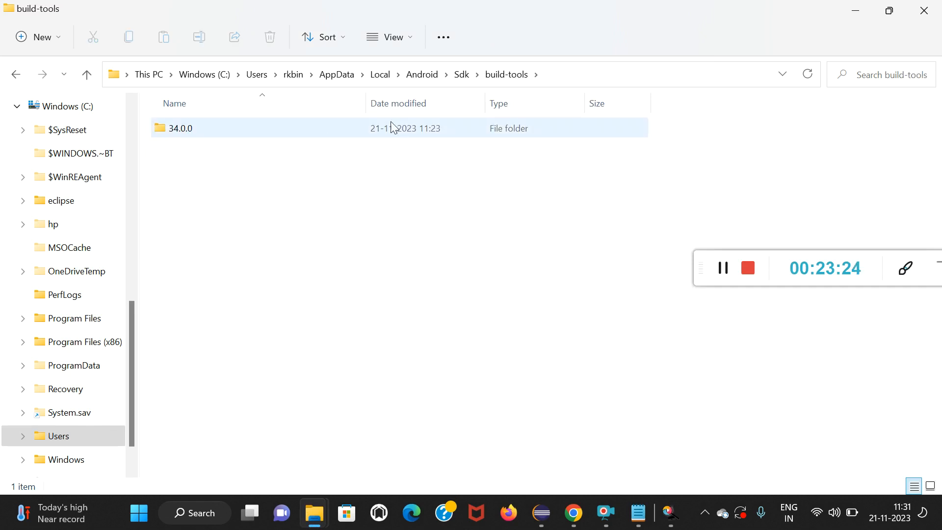
left_click(559, 72)
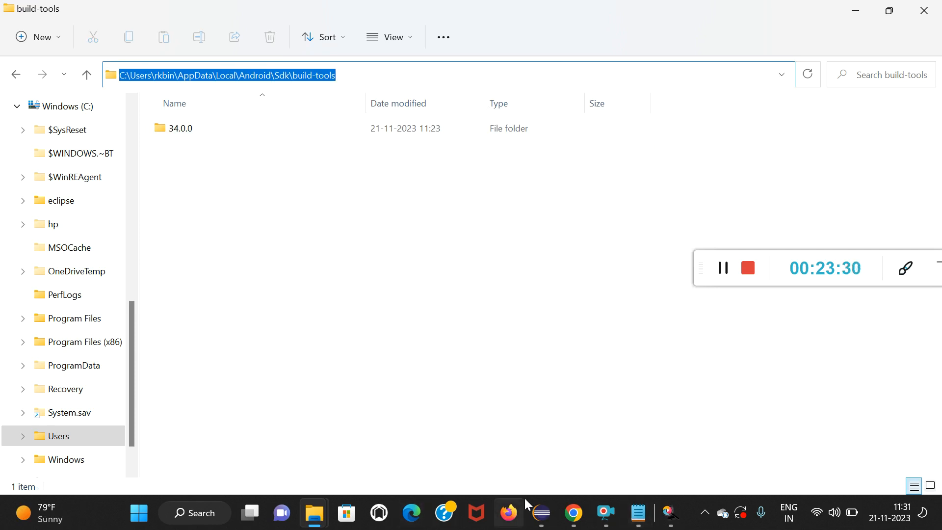
key("alt+Tab")
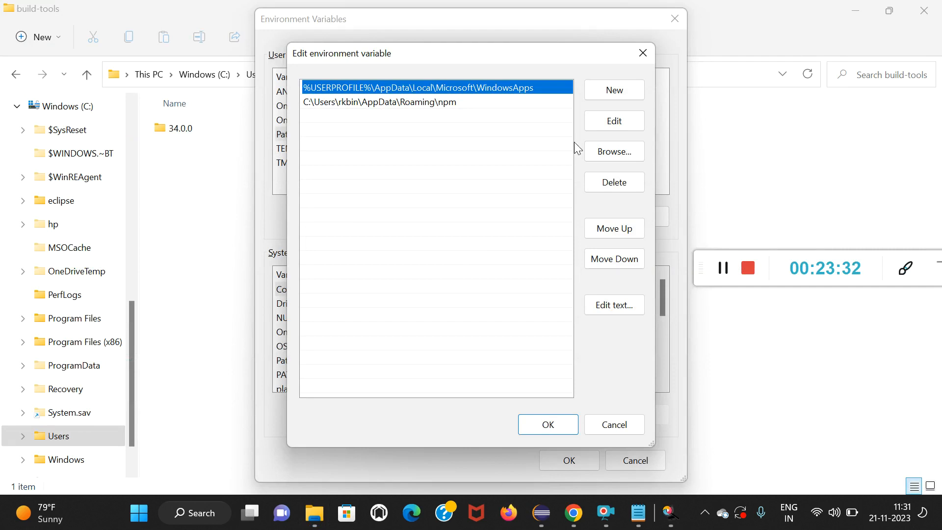
left_click(609, 92)
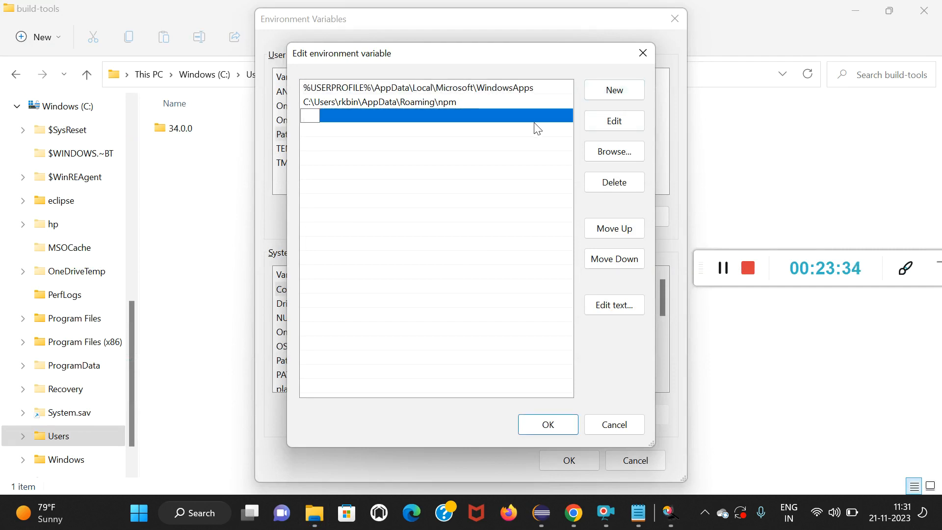
key("ctrl+v")
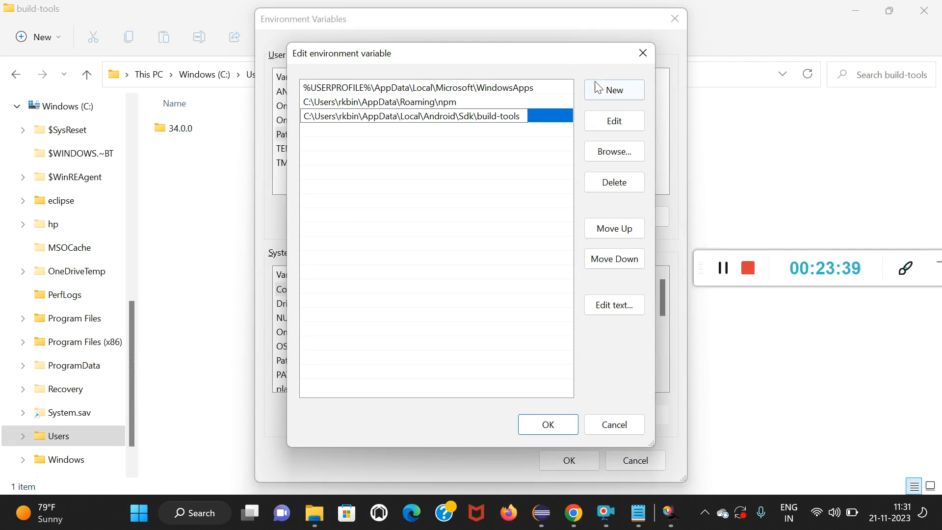
Copy the full path of the Sdk\platforms folder in File Explorer and add it as a new entry in the user Path variable.
left_click(611, 93)
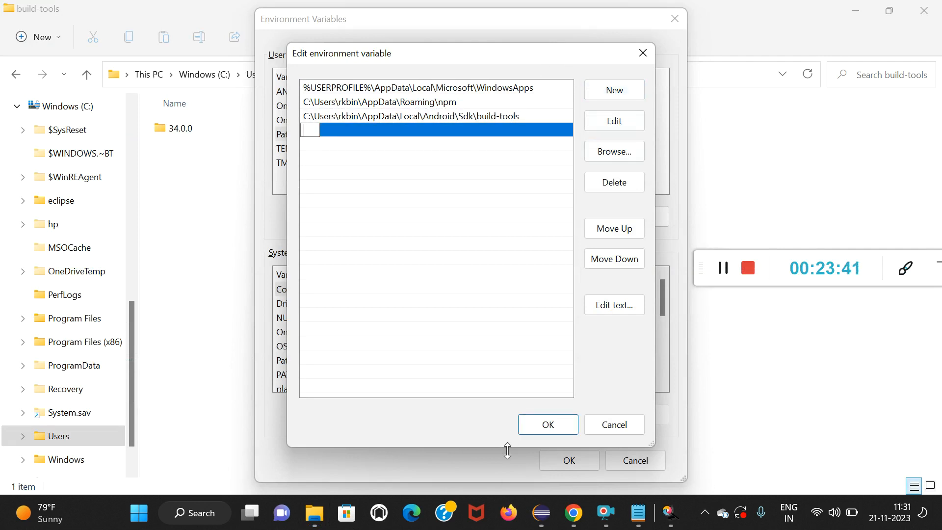
key("alt+Tab")
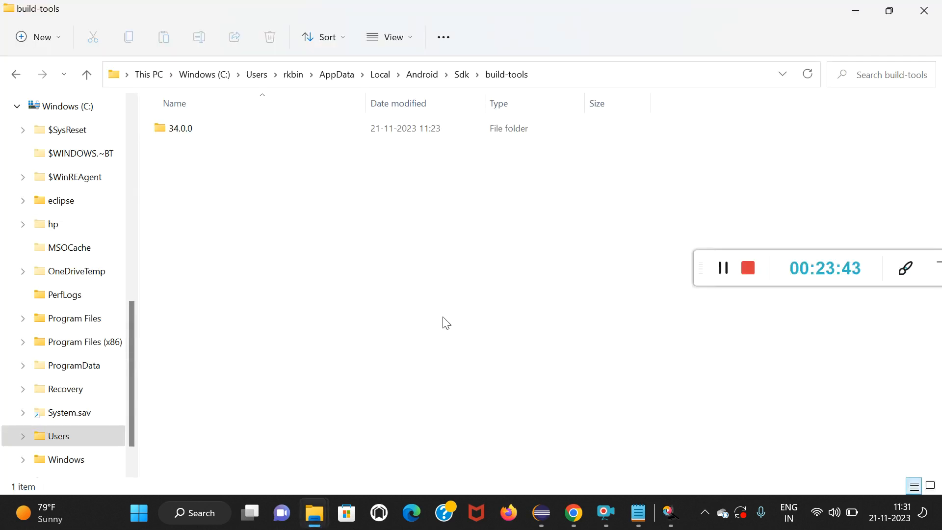
left_click(460, 76)
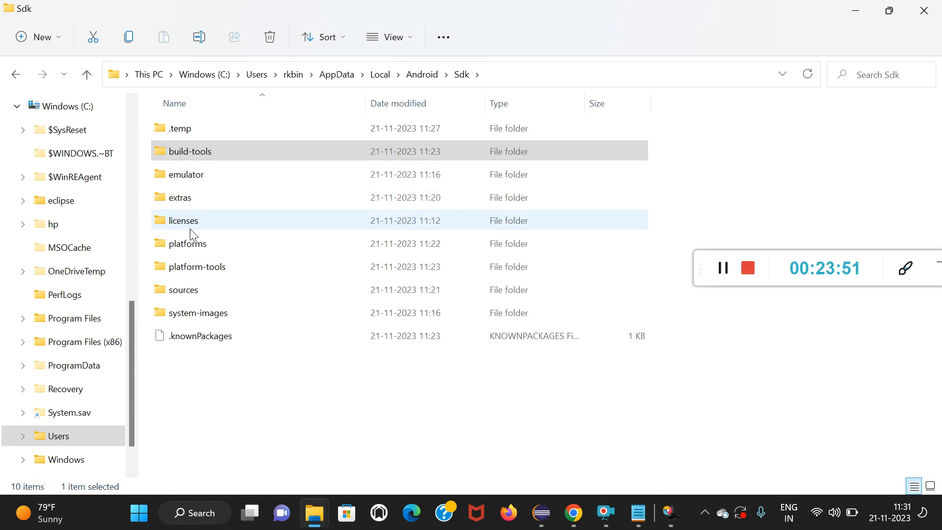
double_click(201, 245)
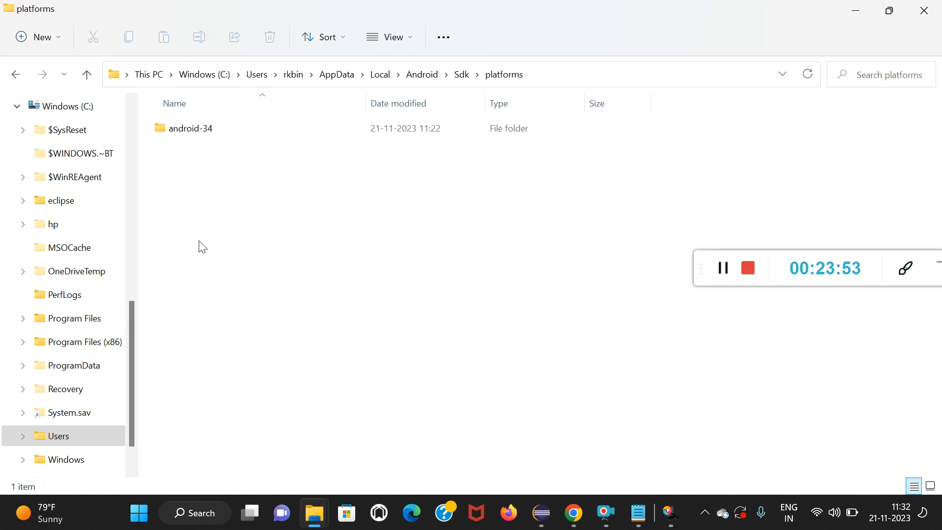
left_click(555, 73)
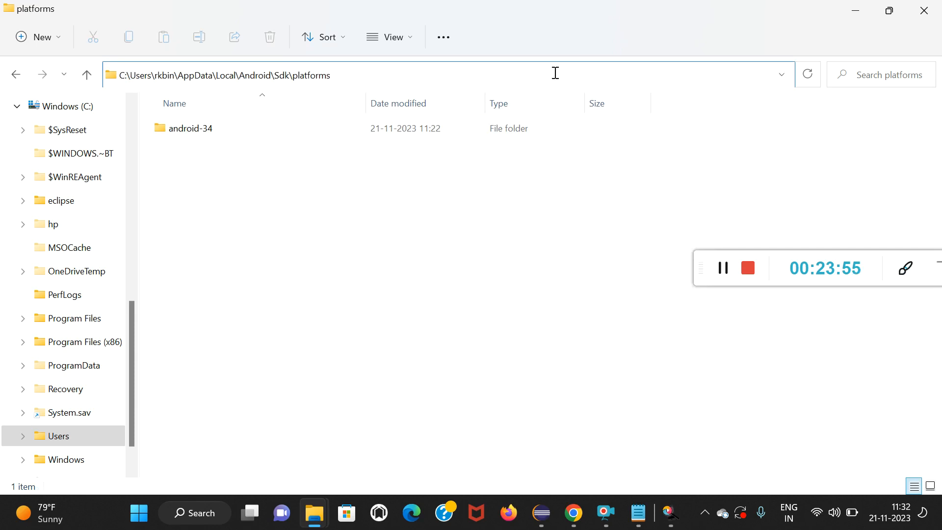
key("ctrl+shift+Left")
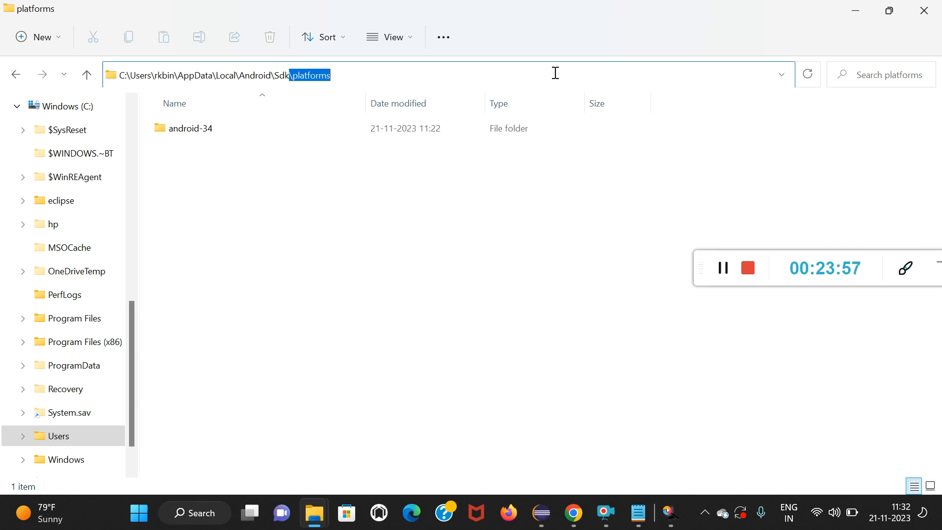
key("shift+Home")
key("ctrl+c")
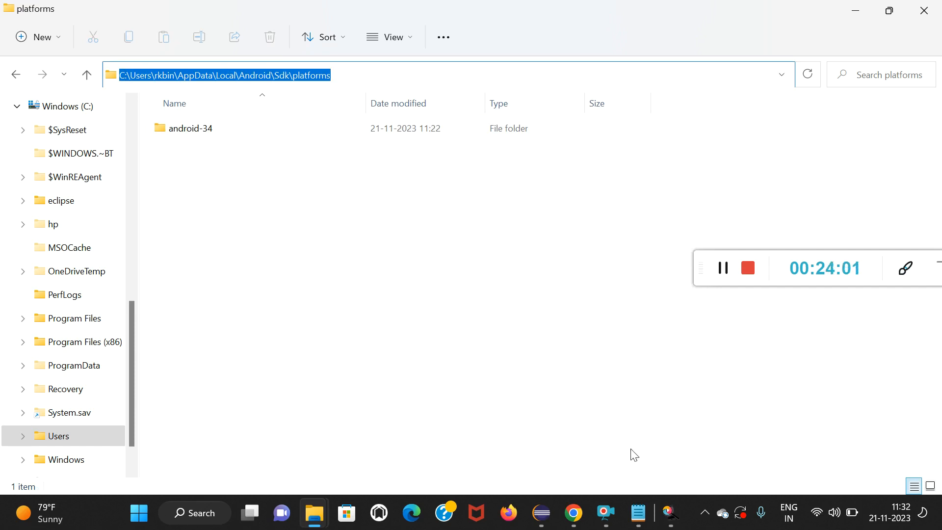
key("alt+Tab")
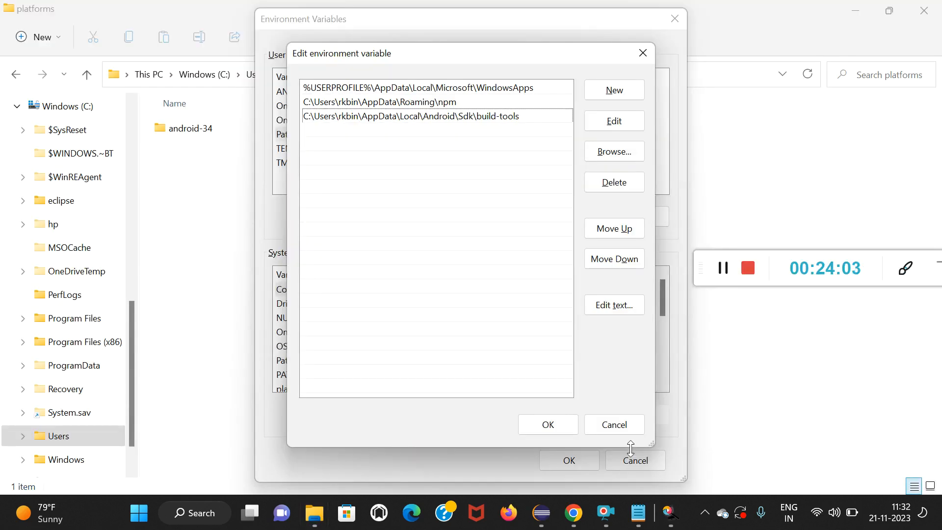
left_click(616, 96)
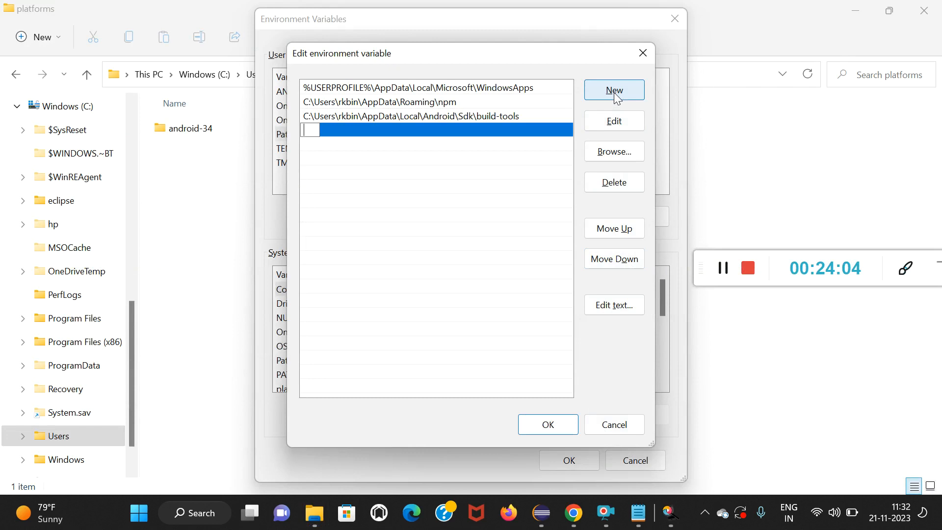
key("ctrl+v")
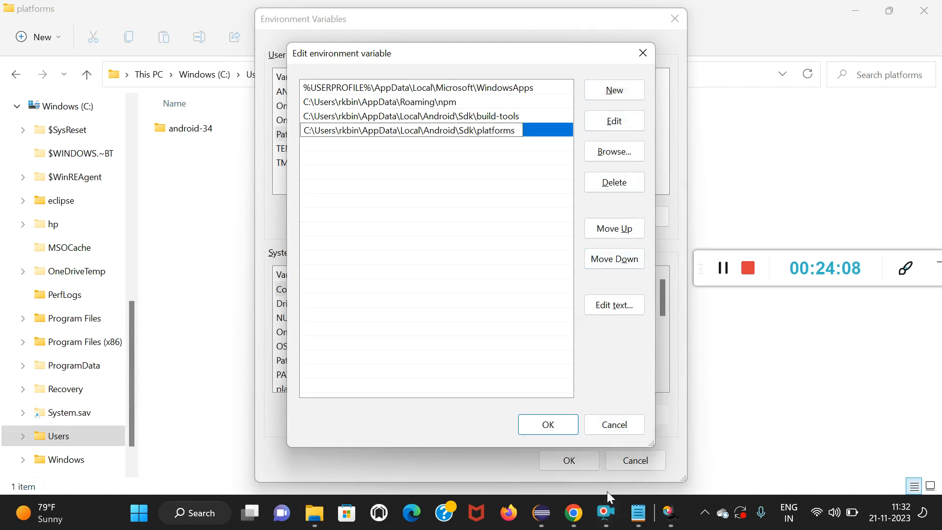
Copy the full path of the Sdk\platform-tools folder in File Explorer and add it as another entry in the user Path variable.
key("alt+Tab")
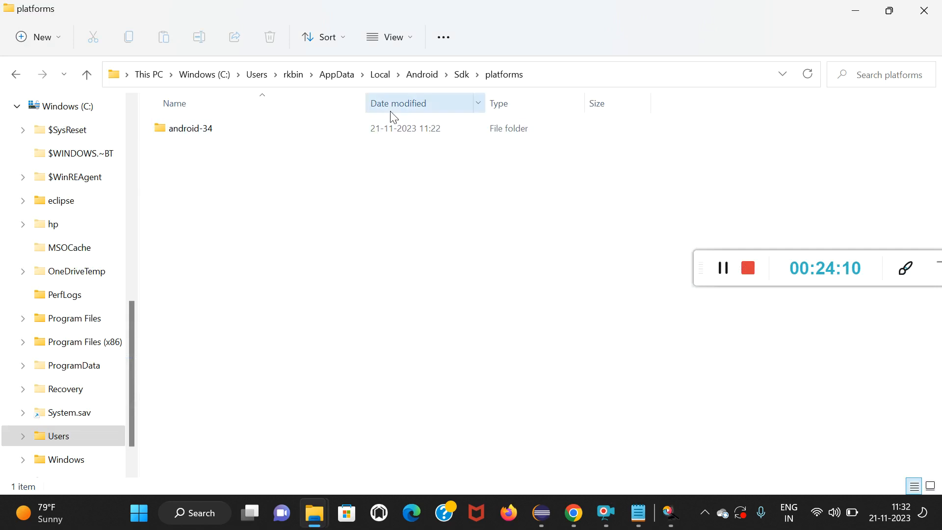
left_click(472, 74)
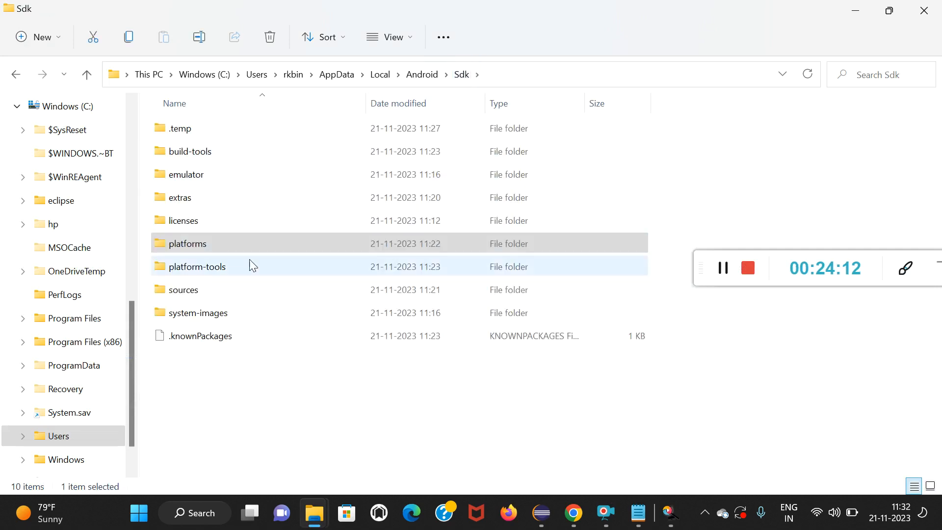
double_click(225, 272)
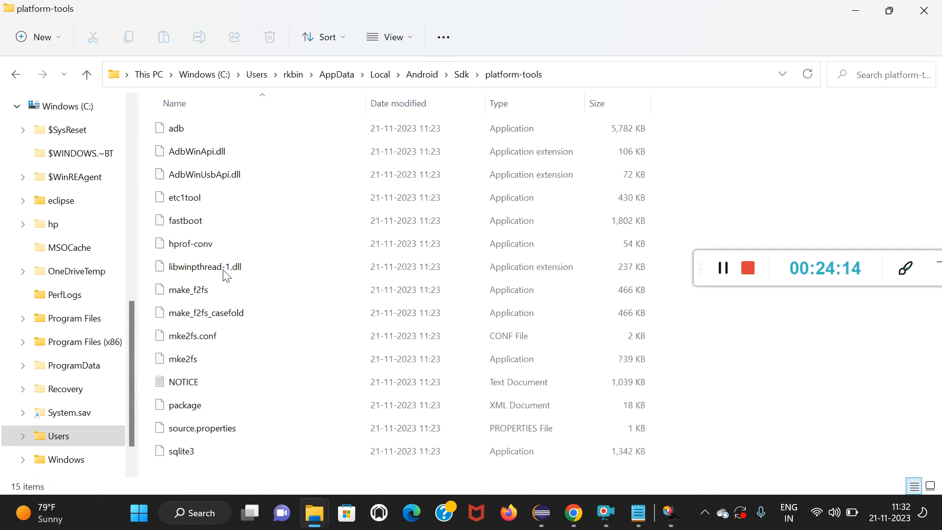
left_click(572, 77)
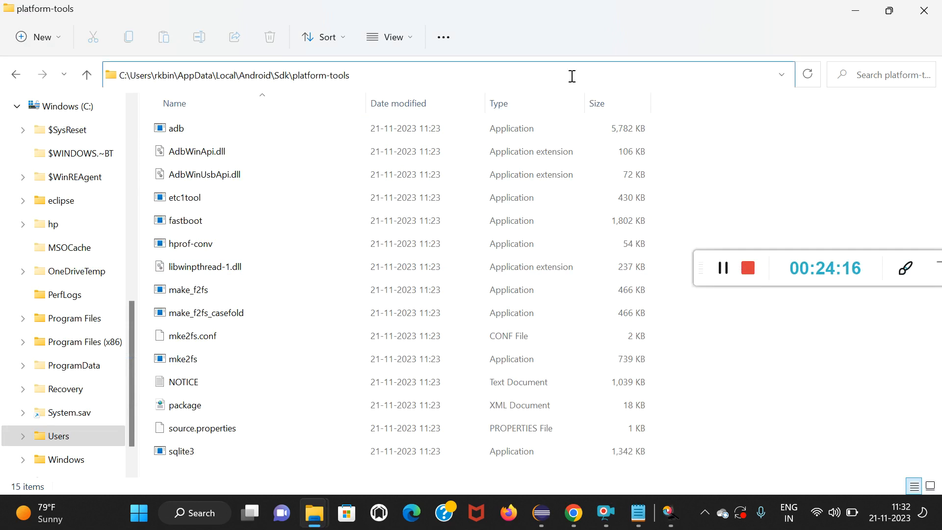
key("ctrl+a")
key("ctrl+c")
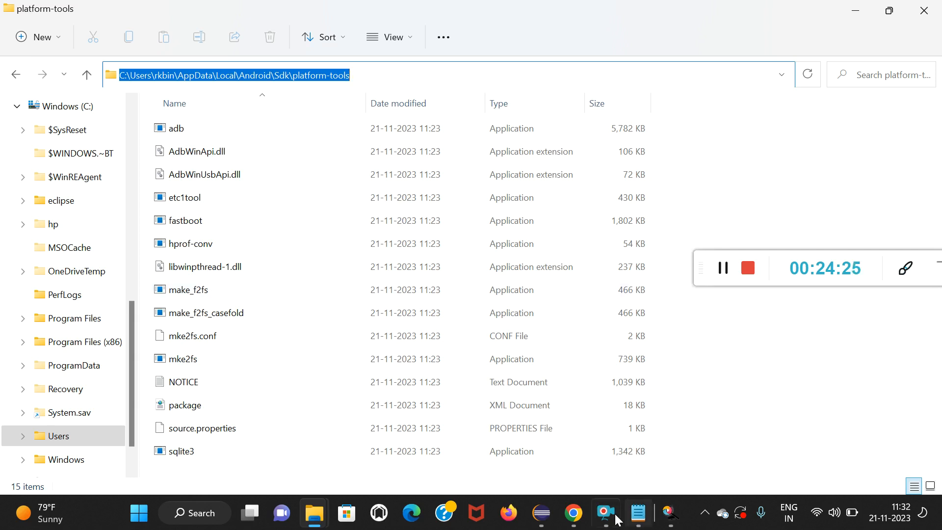
key("alt+Tab")
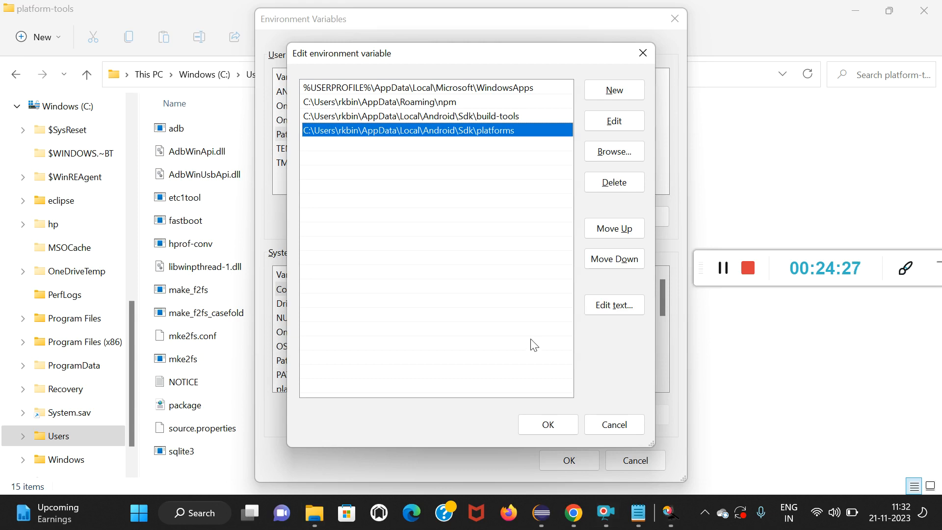
left_click(614, 89)
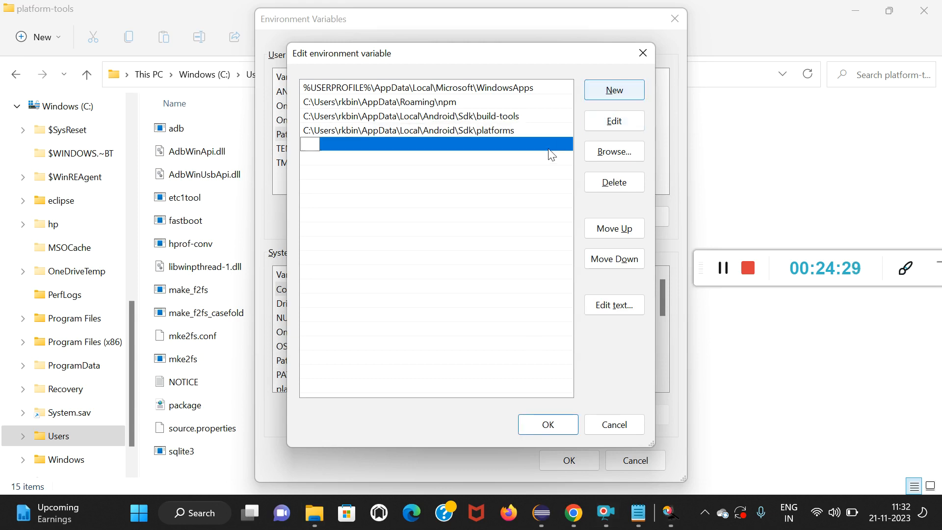
key("ctrl+v")
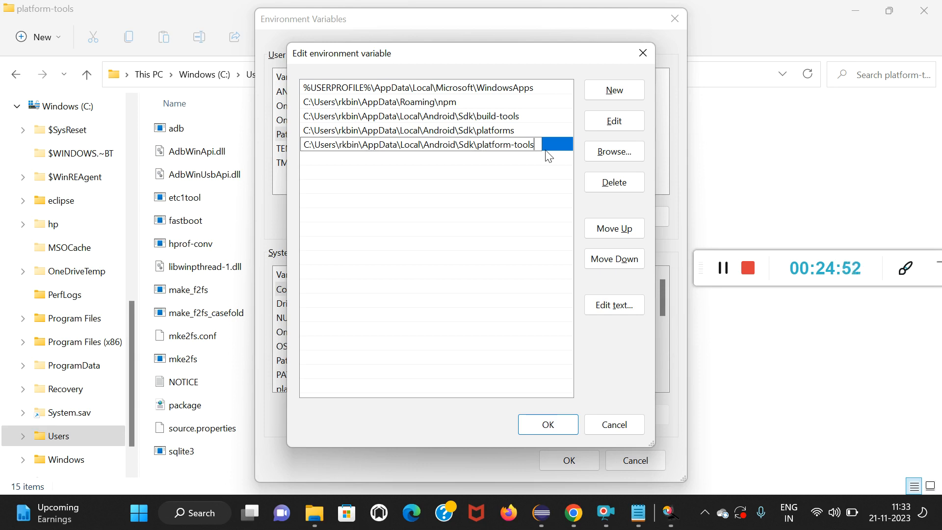
Copy the full path of the Sdk\emulator folder in File Explorer, add it as a new user Path entry, and save the environment variables.
left_click(616, 101)
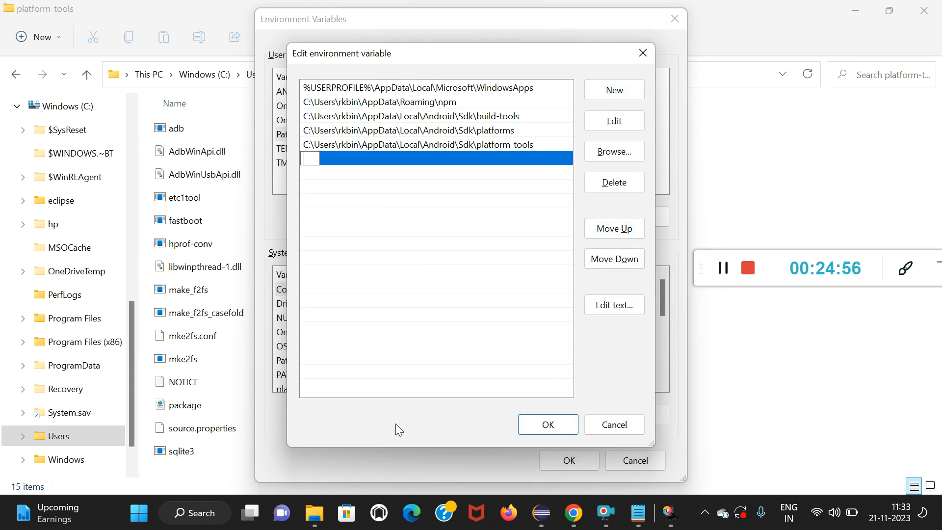
left_click(319, 518)
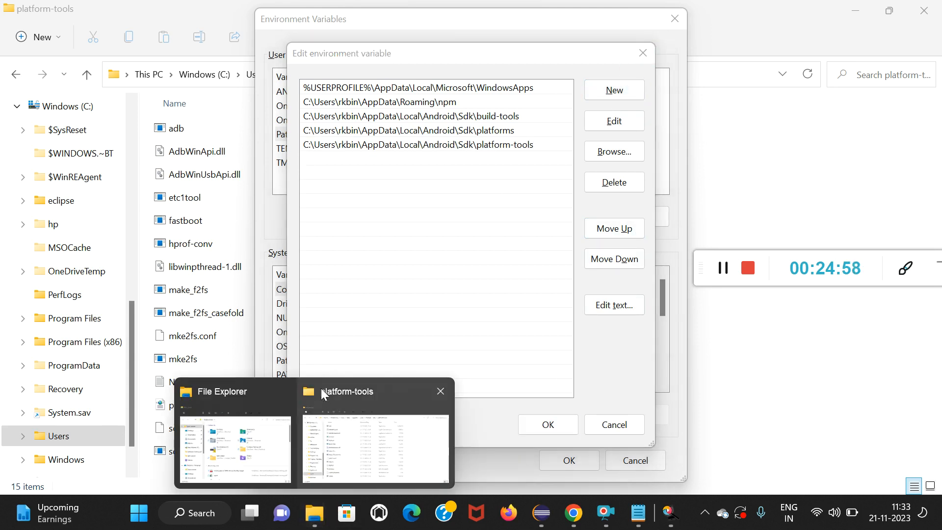
left_click(351, 441)
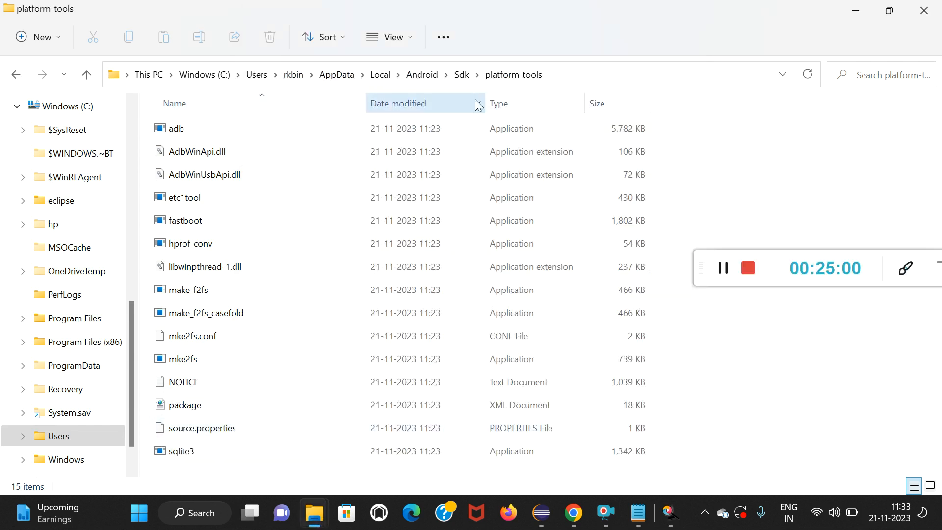
left_click(458, 77)
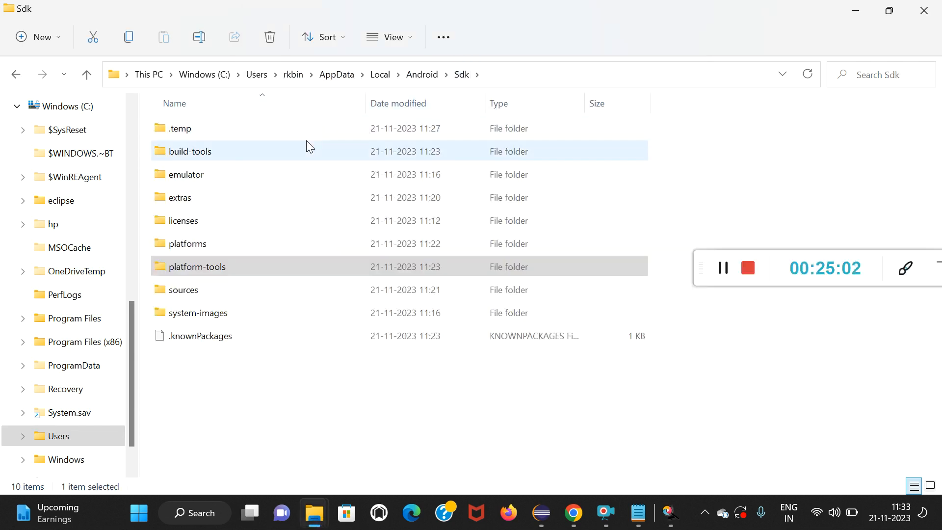
double_click(208, 176)
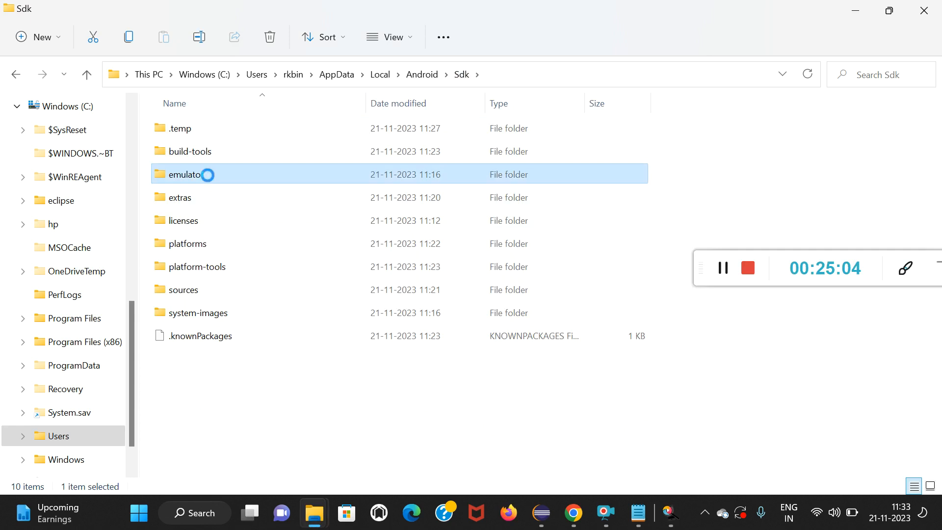
left_click(545, 75)
key("ctrl+c")
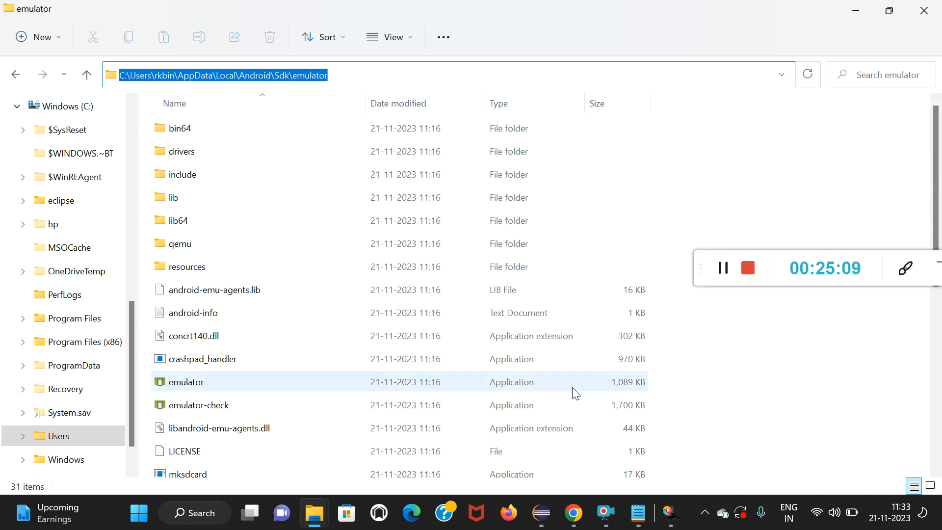
key("alt+Tab")
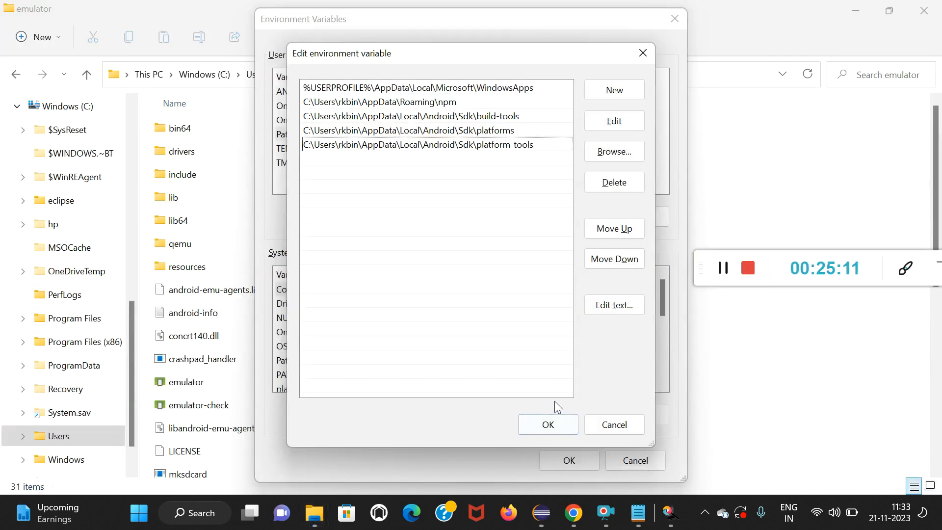
left_click(615, 91)
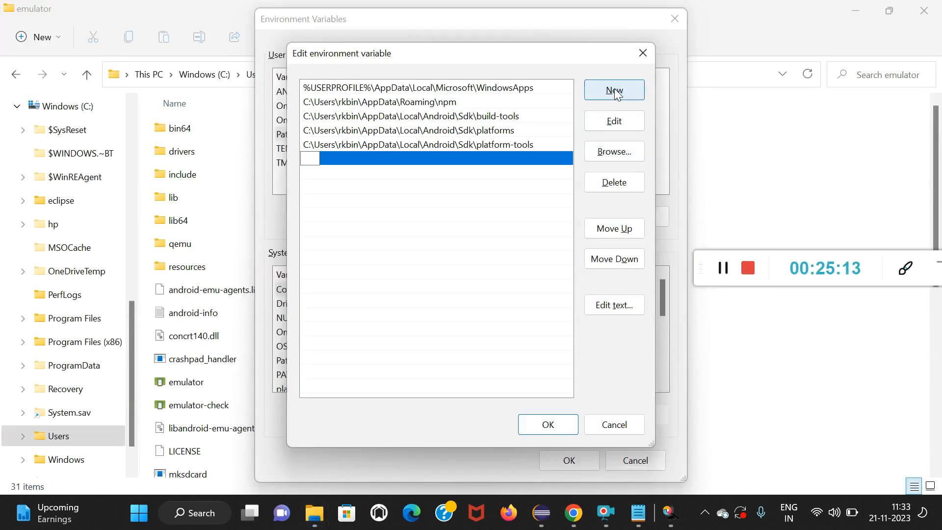
key("ctrl+v")
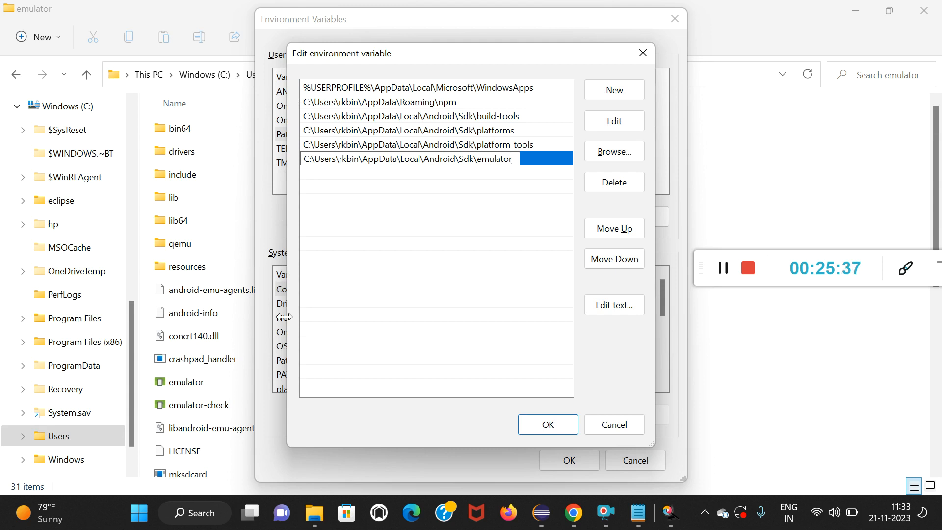
left_click(548, 425)
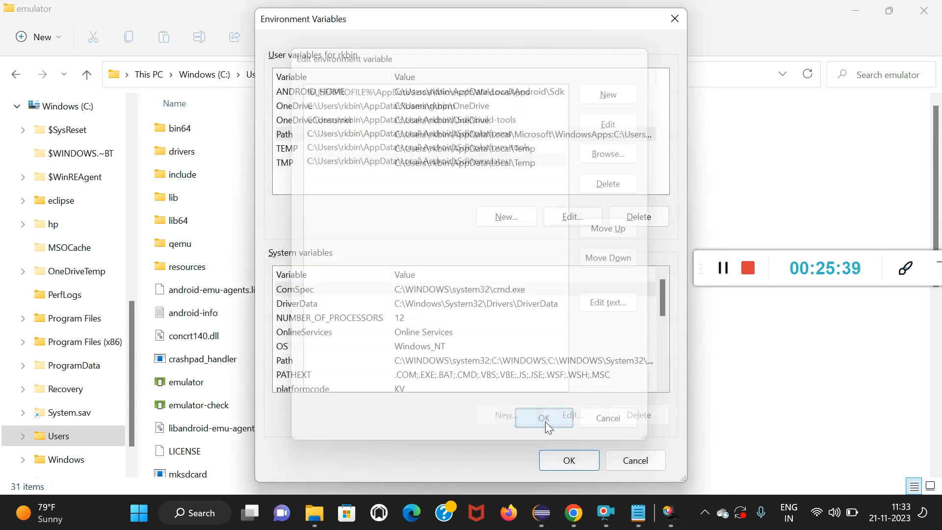
left_click(571, 467)
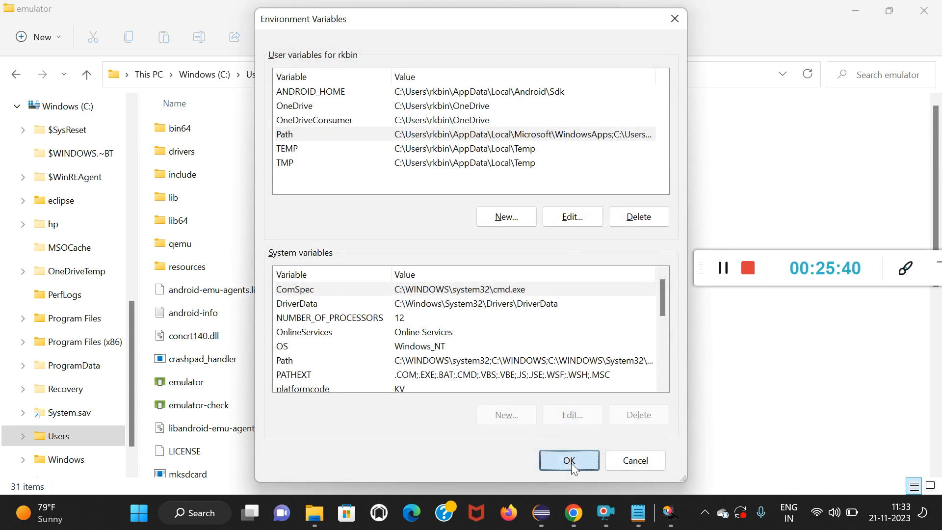
Reopen the environment variables for the account, review the entries in the user Path variable, and close the dialogs.
left_click(203, 513)
type("ENV")
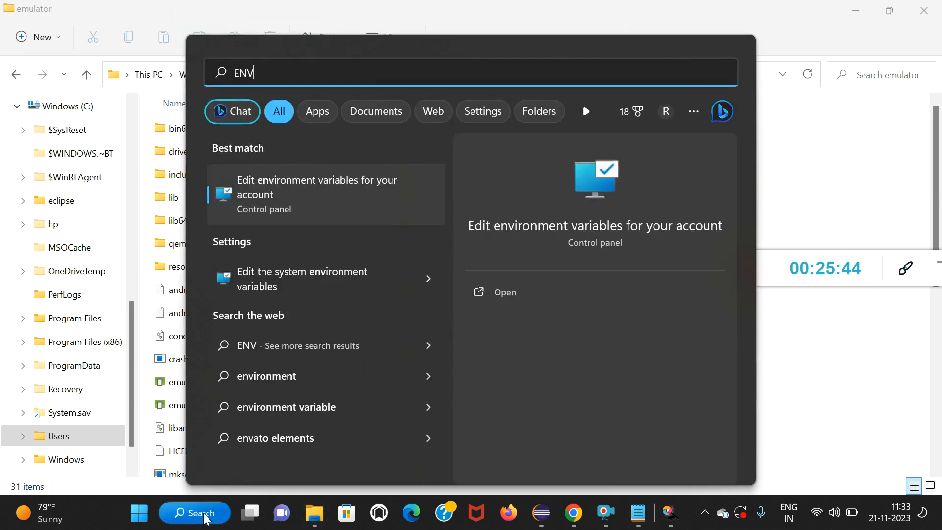
key("Return")
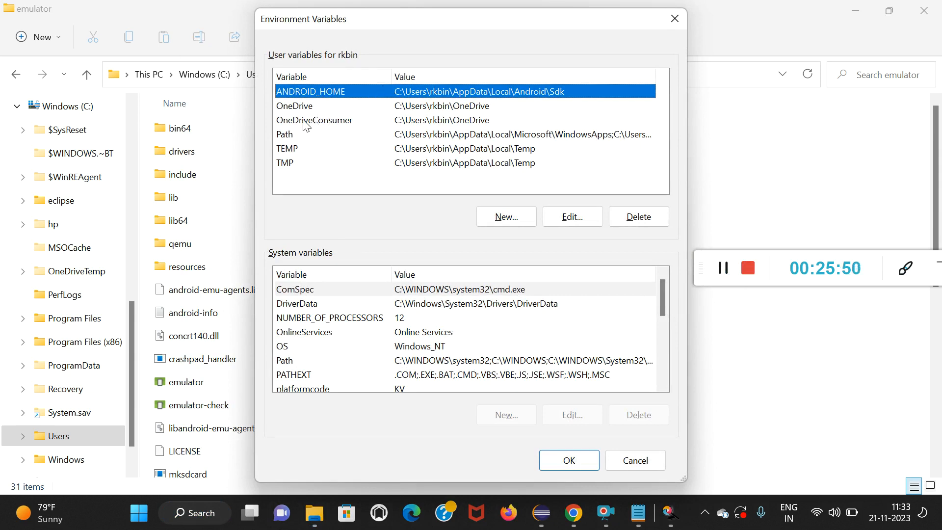
double_click(290, 135)
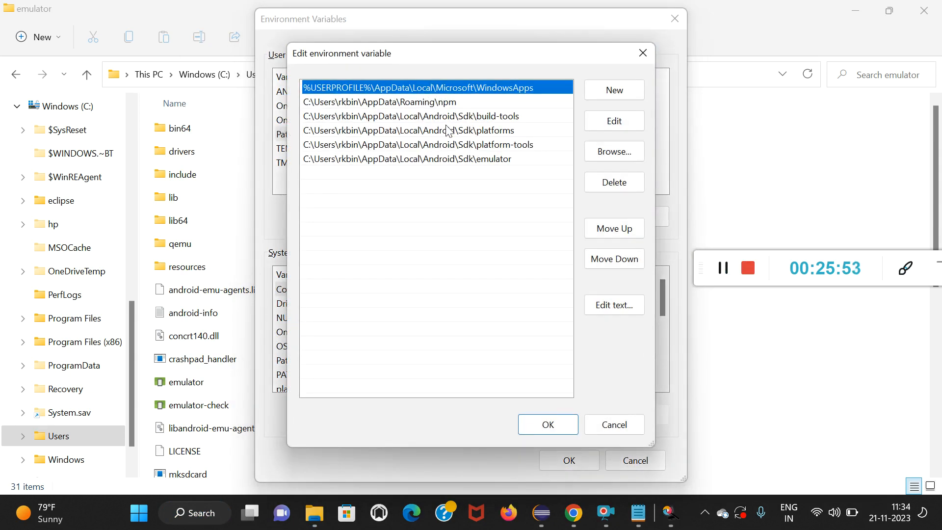
left_click(676, 20)
left_click(548, 424)
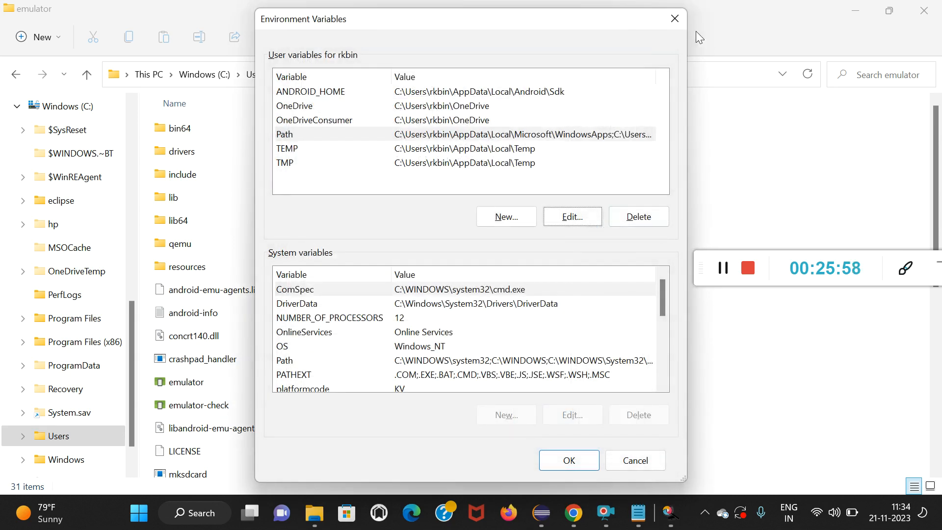
left_click(675, 18)
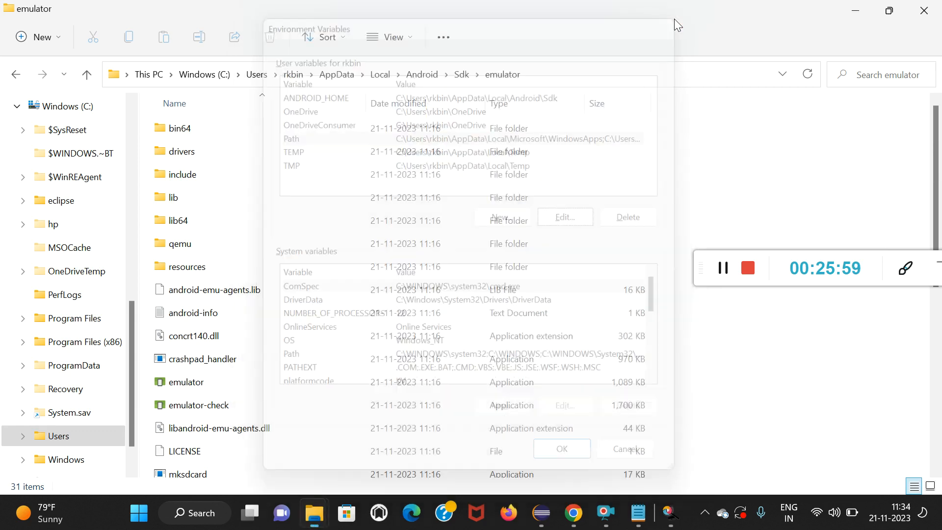
Open Command Prompt and run adb to check that the command is recognized, looking over its help output.
left_click(204, 515)
type("CMD")
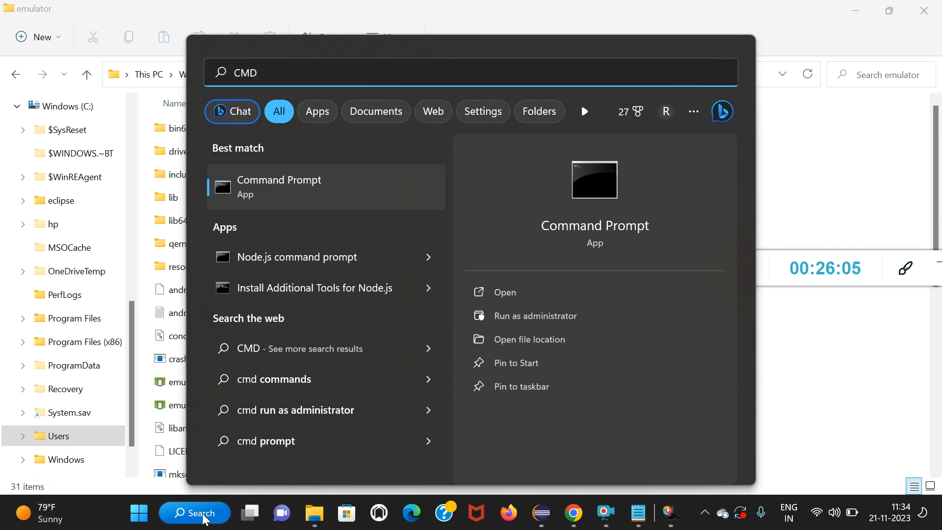
key("Return")
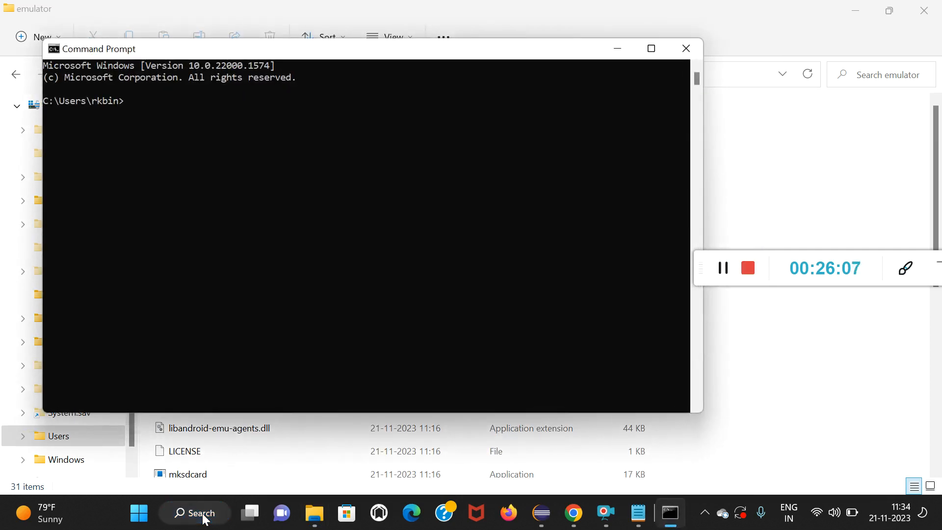
type("adb")
key("Return")
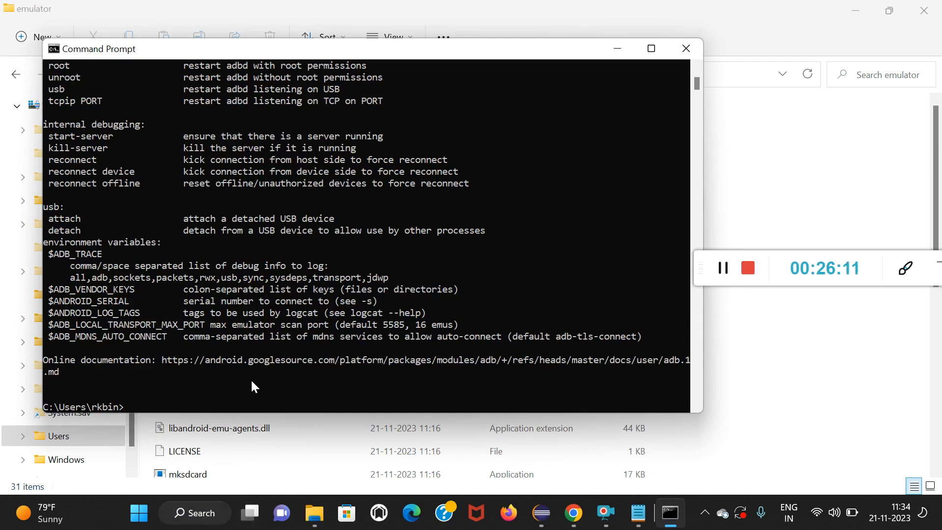
scroll(284, 316, "down", 4)
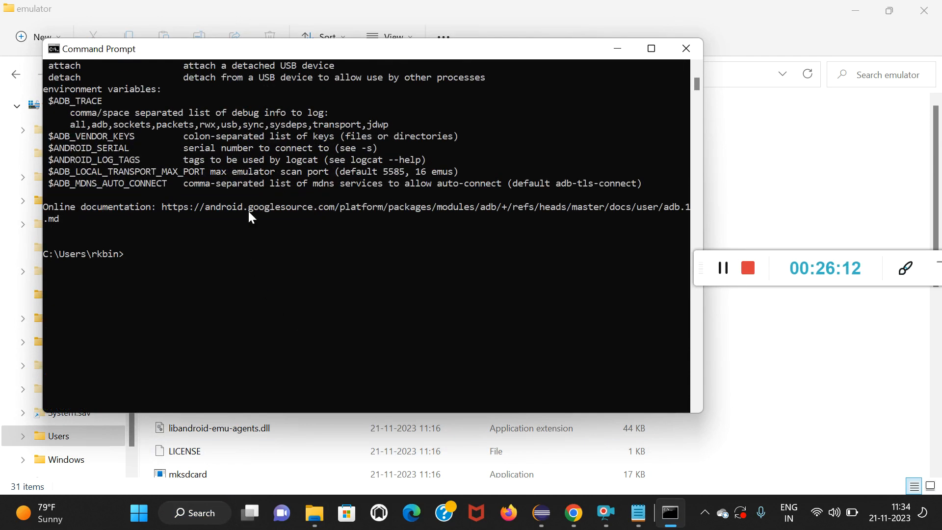
scroll(250, 202, "up", 1)
Run adb devices to list the attached devices, then close Command Prompt.
left_click(131, 298)
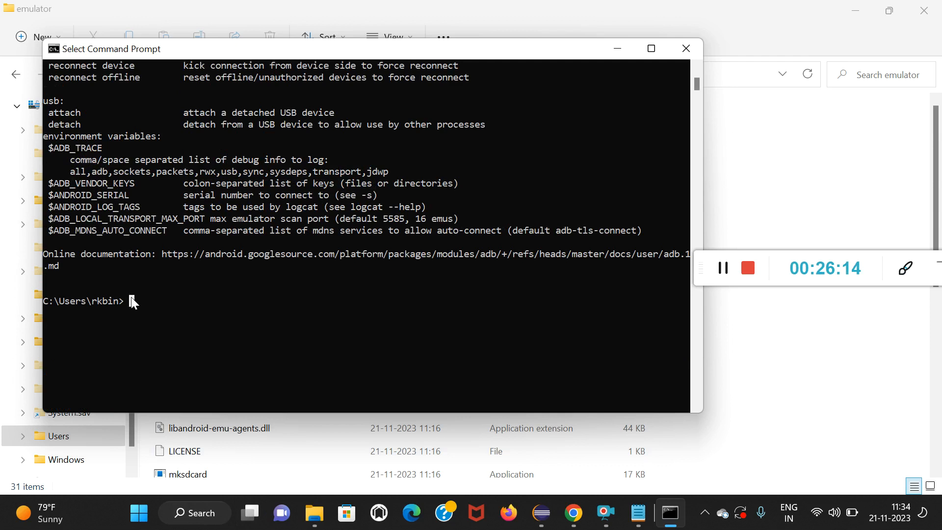
type("adb devices")
key("Return")
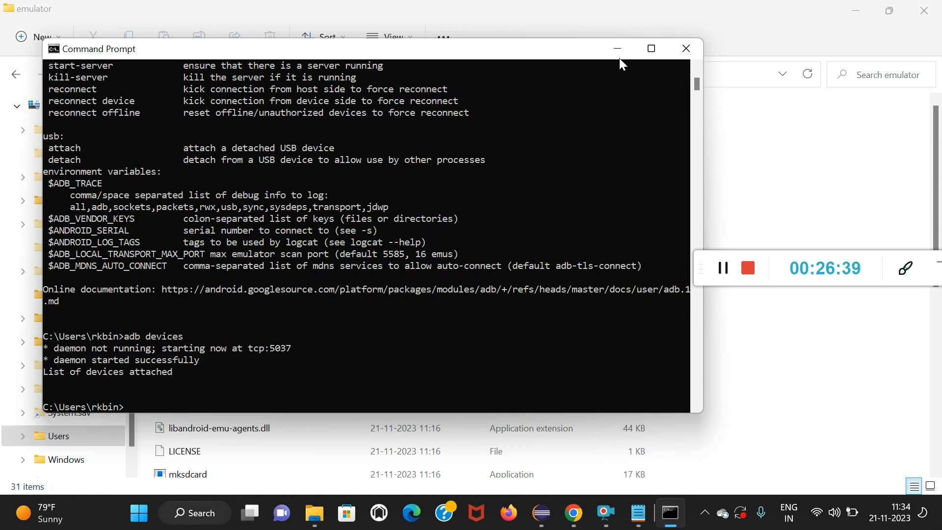
left_click(686, 48)
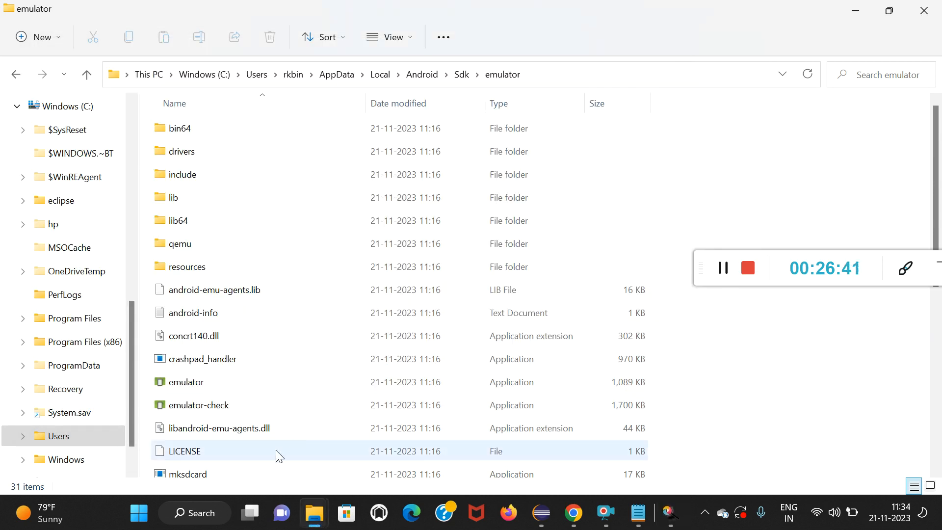
Open a new Command Prompt window and run adb devices in it.
left_click(195, 514)
type("md")
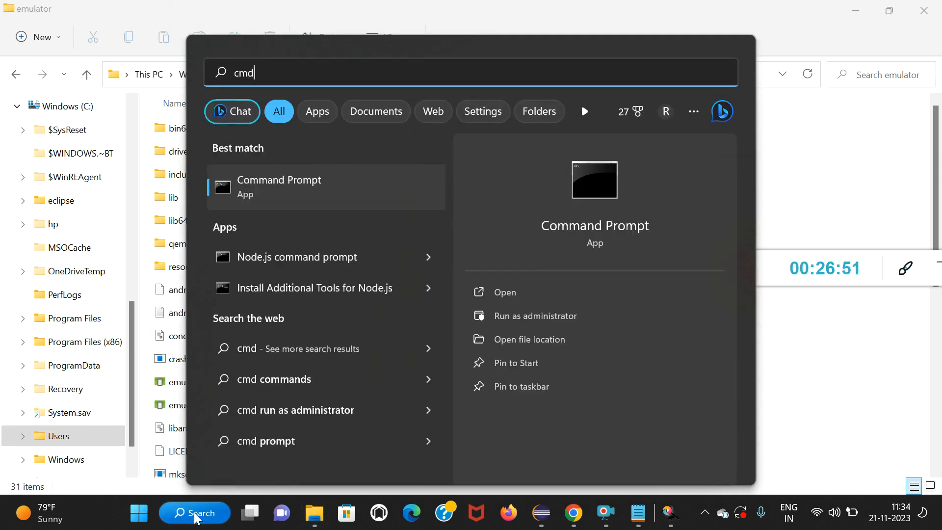
key("Return")
type("adb devices")
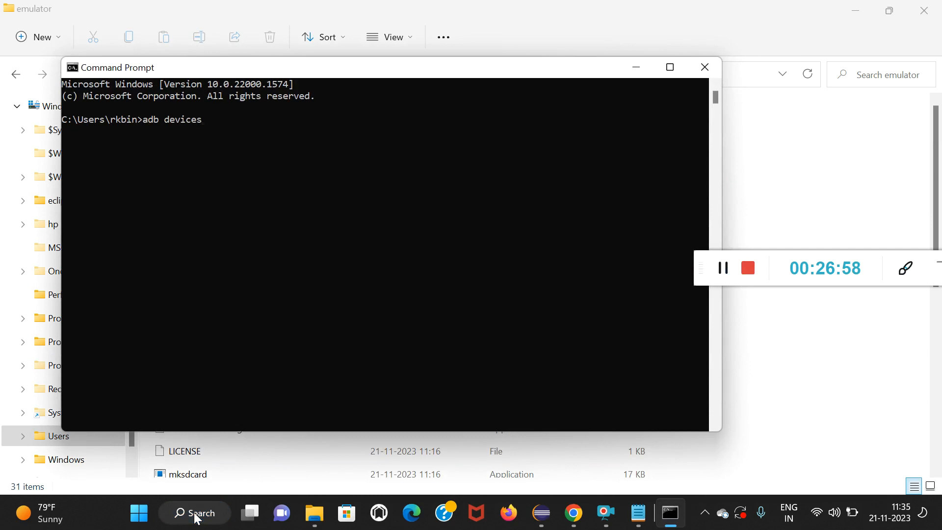
key("Return")
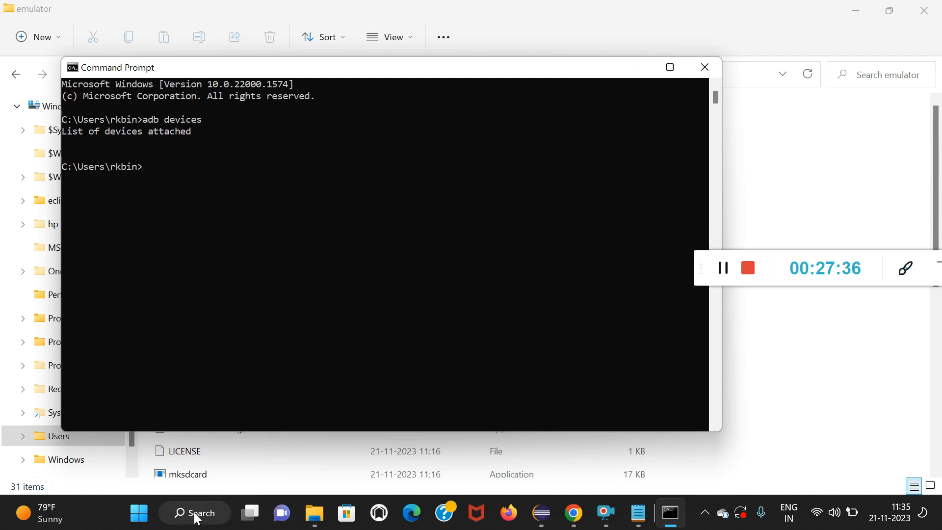
Switch to the Notepad notes and add the line "UDID--- Unique ID" after a blank line below the Vysor app entry.
left_click(644, 521)
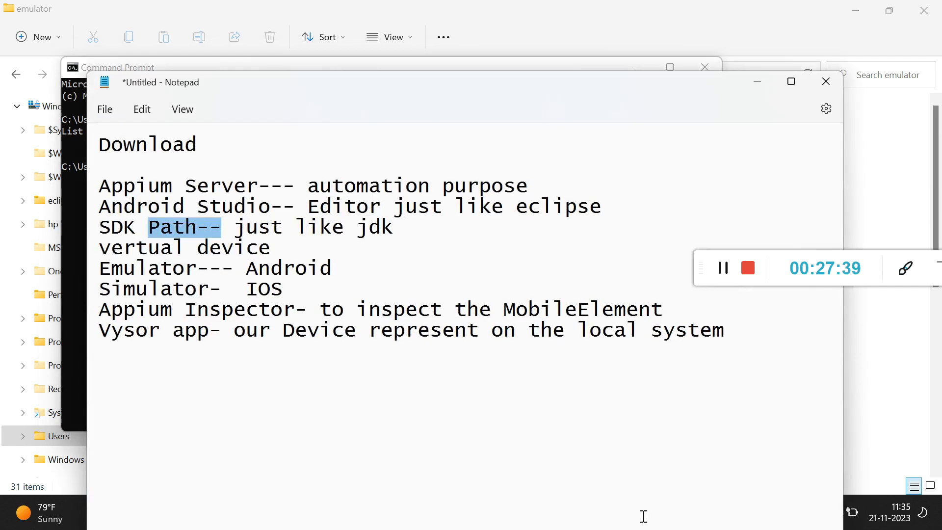
left_click(741, 331)
key("Return")
key("Return")
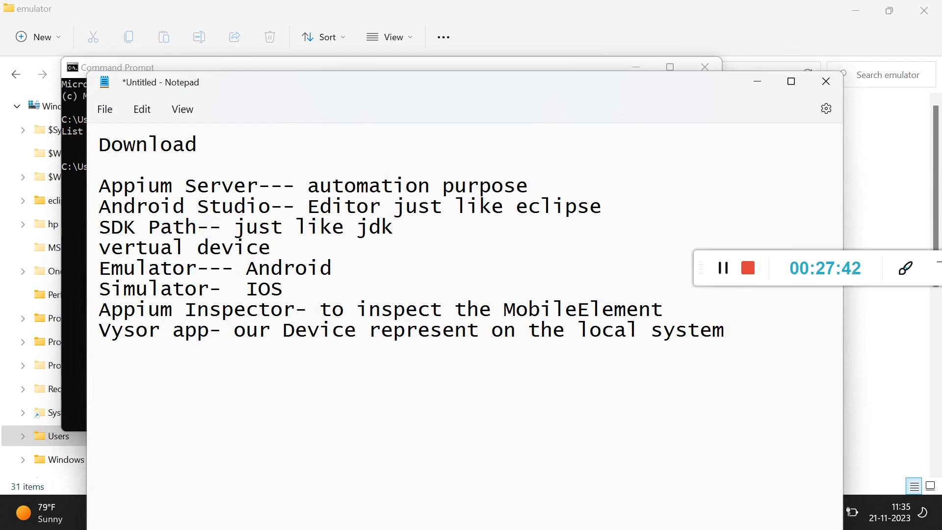
type("UDID--- Unique ID")
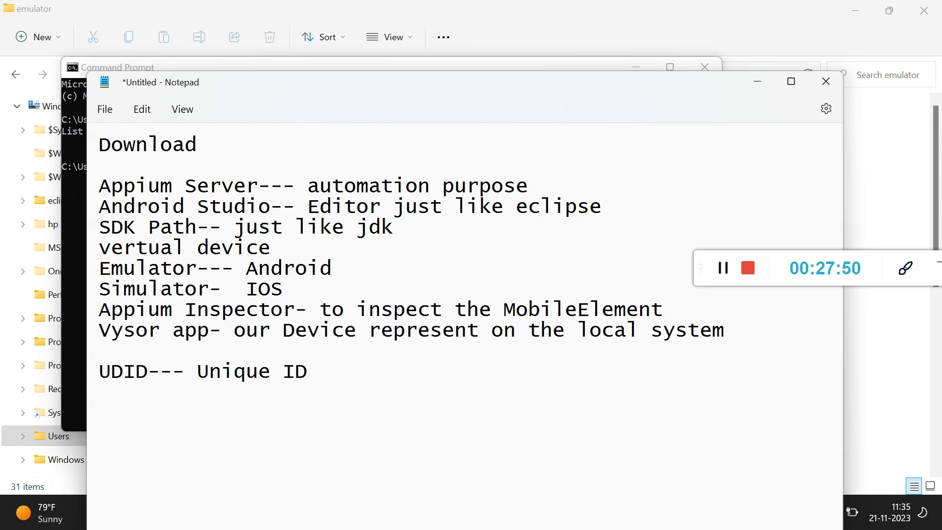
Minimize the File Explorer, Notepad and Command Prompt windows to clear the desktop.
left_click(876, 129)
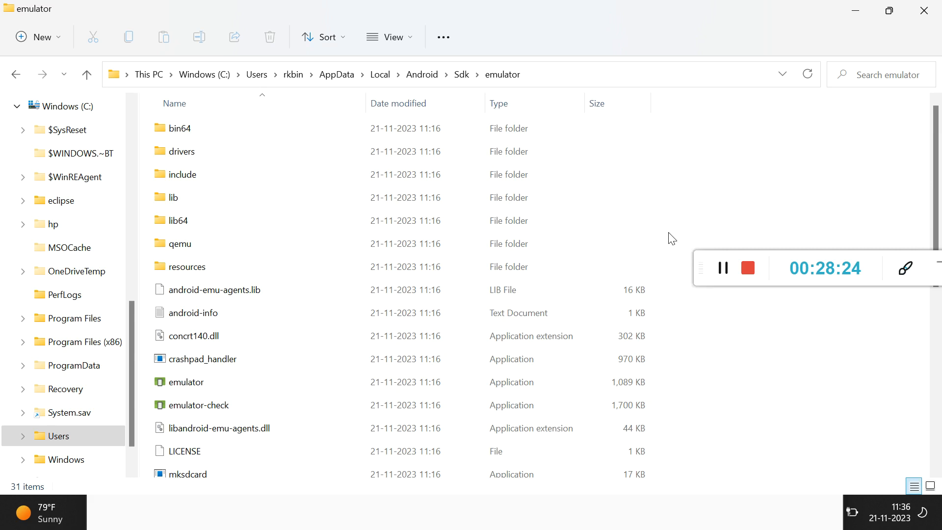
left_click(856, 11)
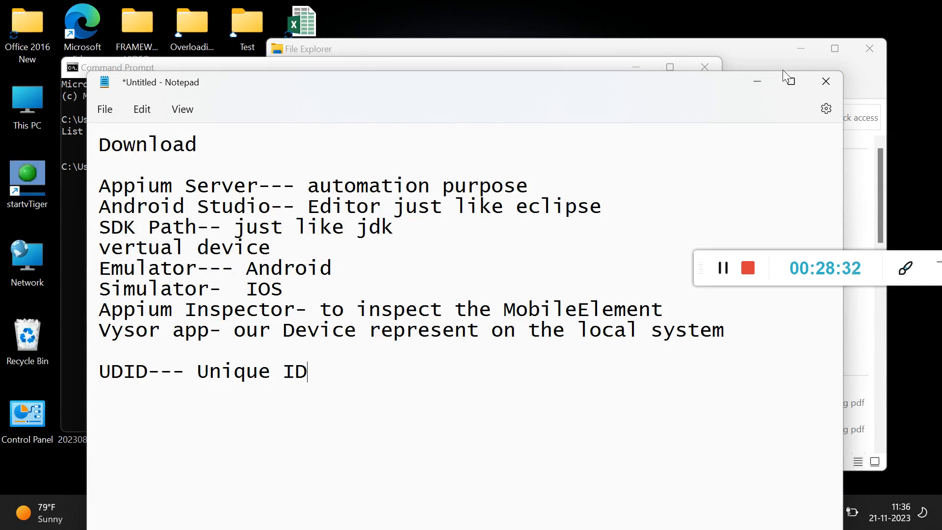
left_click(756, 84)
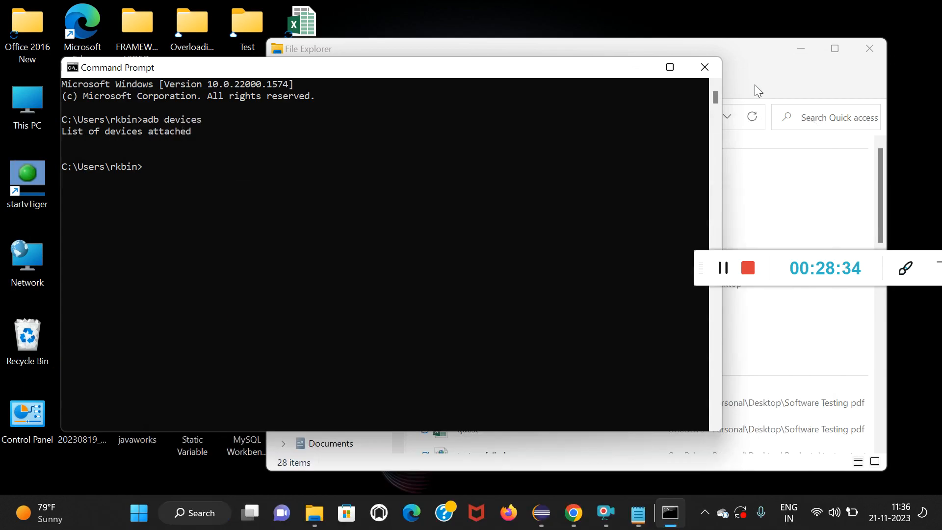
left_click(797, 51)
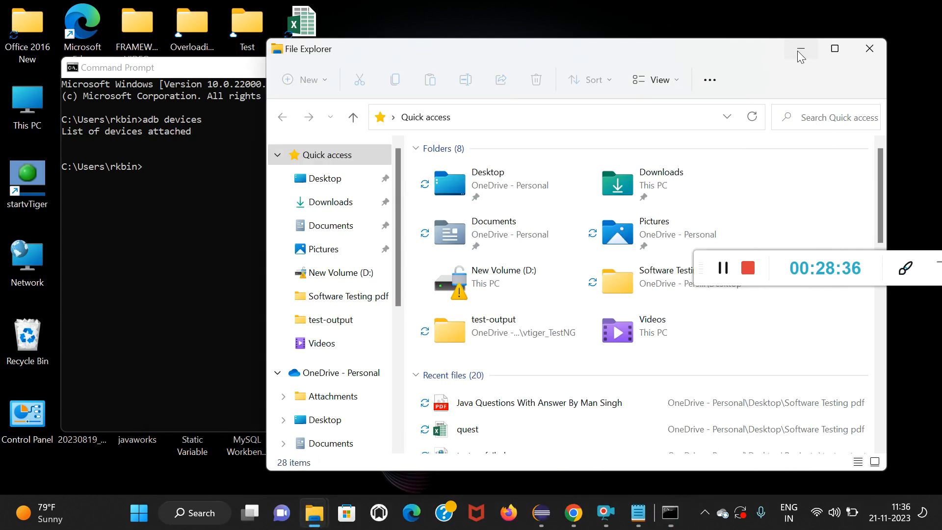
left_click(635, 67)
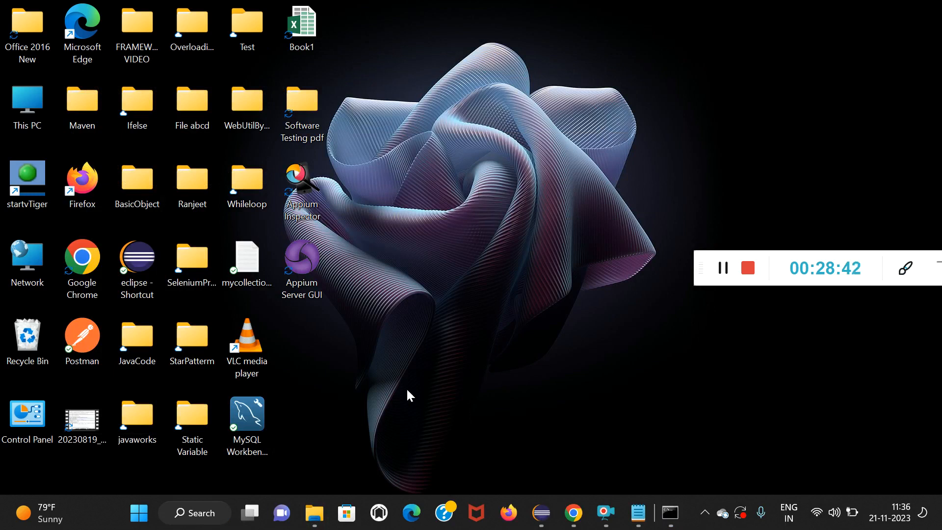
left_click(203, 513)
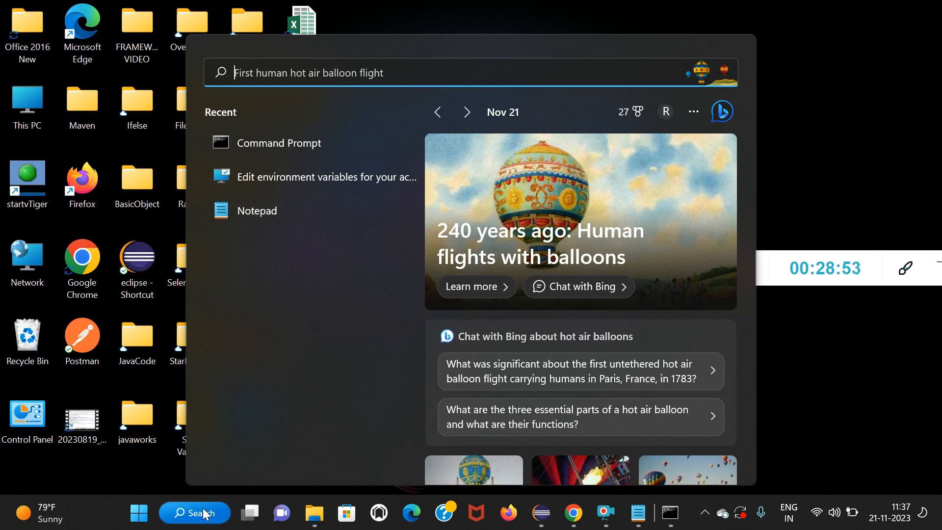
left_click(786, 214)
left_click(723, 267)
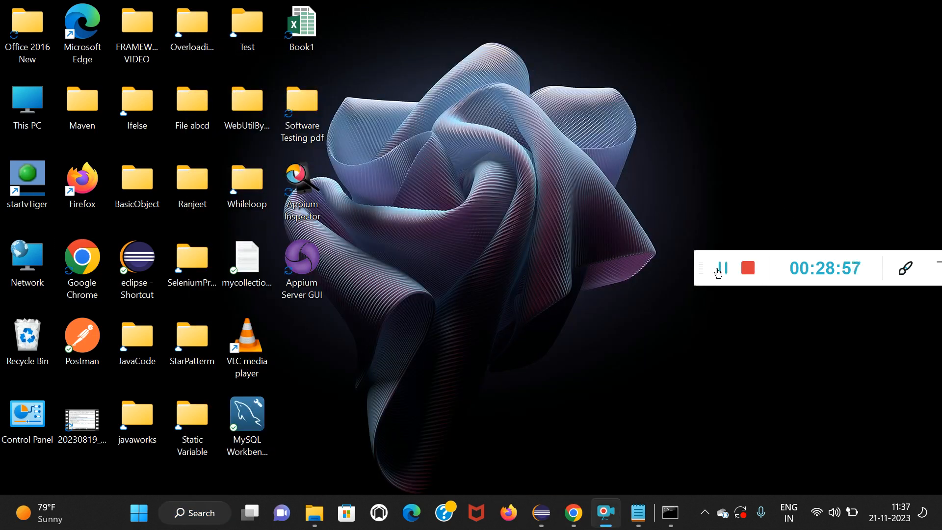
Switch to Chrome and search Google for "download vysor" in a new tab.
left_click(573, 513)
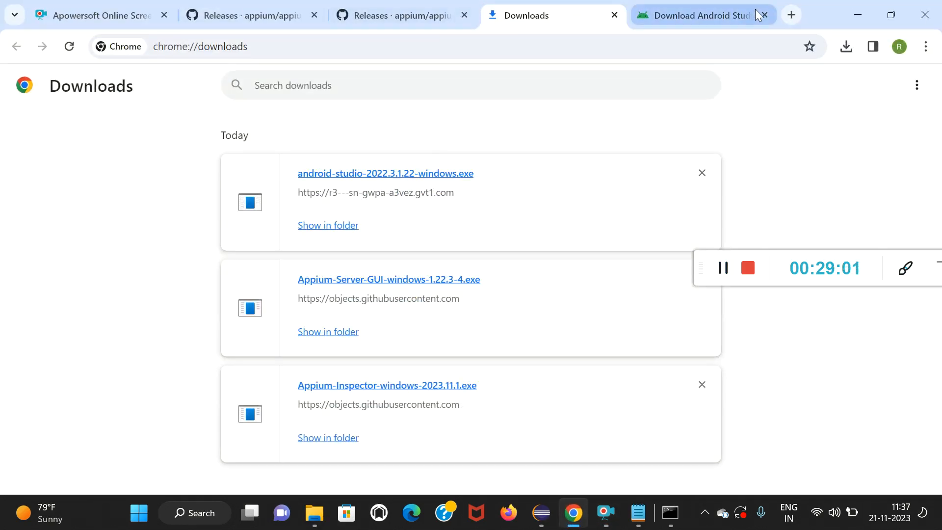
left_click(796, 14)
type("downl")
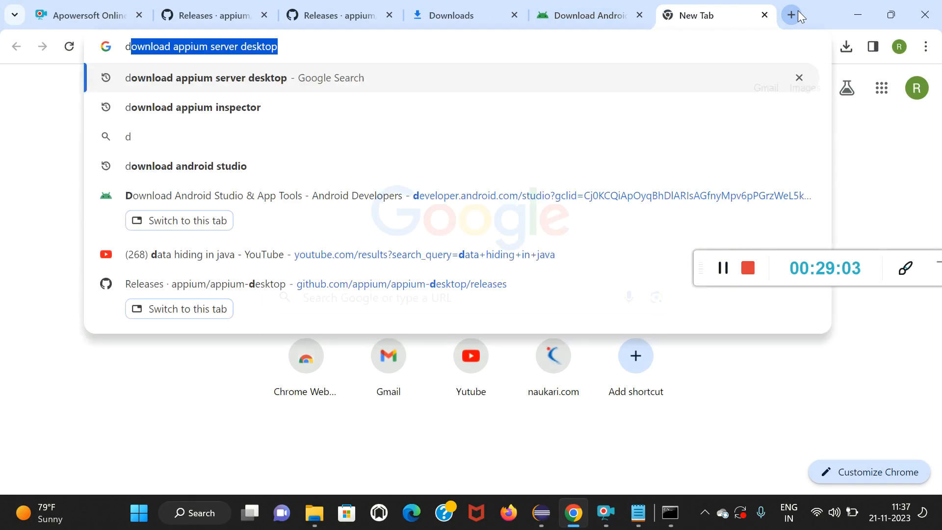
type("oa")
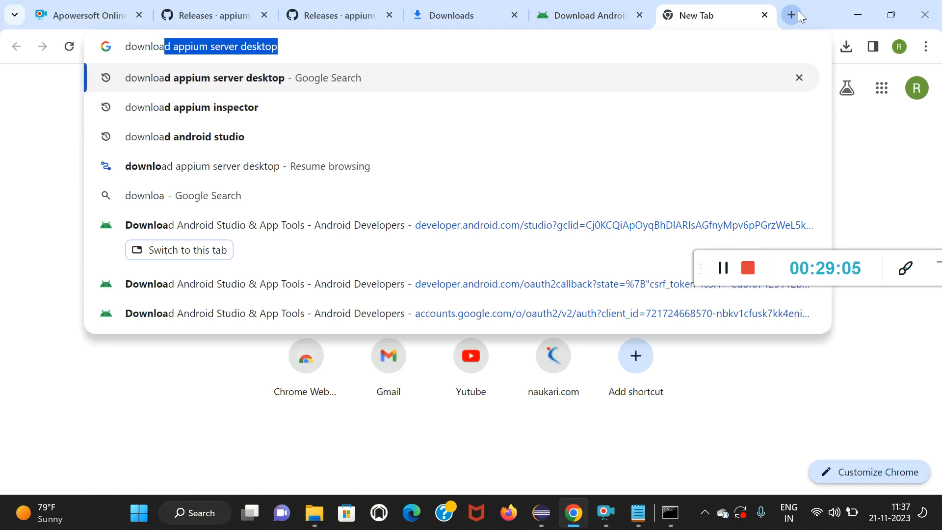
type("d vysor")
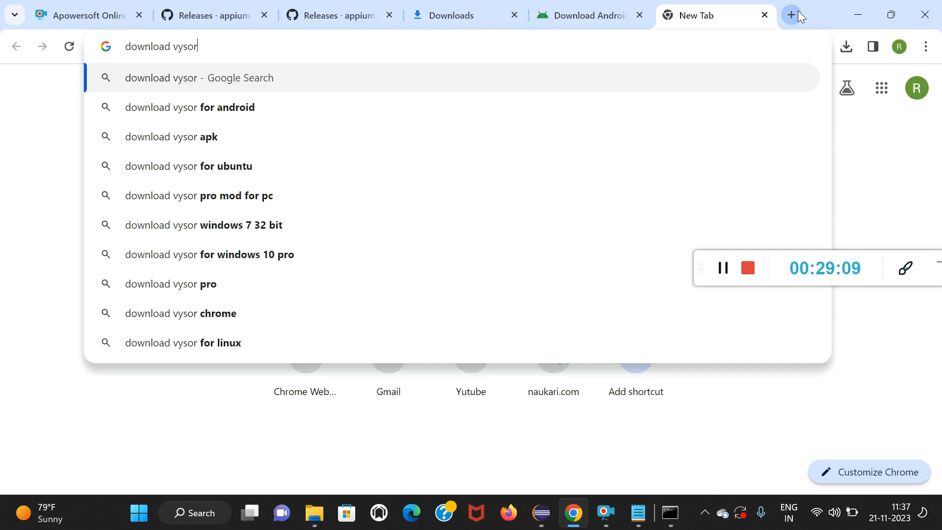
key("Return")
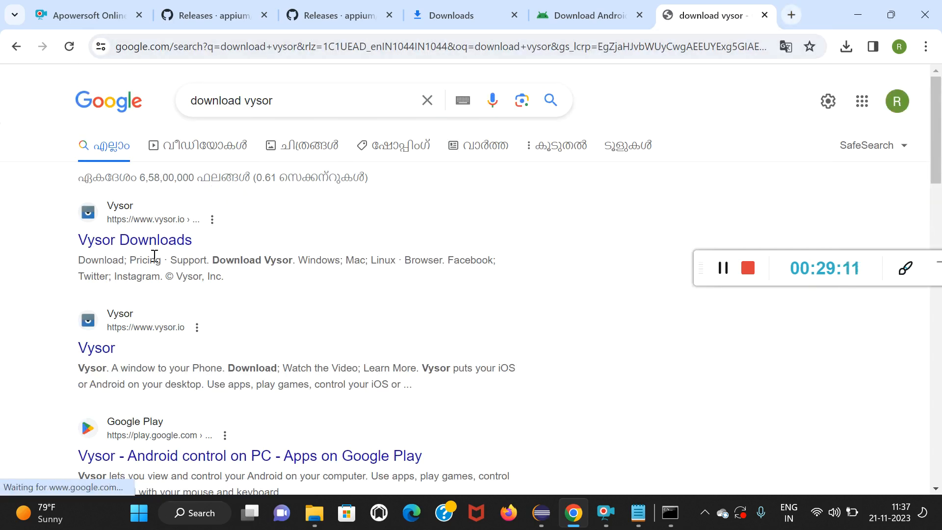
Open the Vysor Downloads page, start downloading the Windows version, and show the recent downloads.
left_click(145, 245)
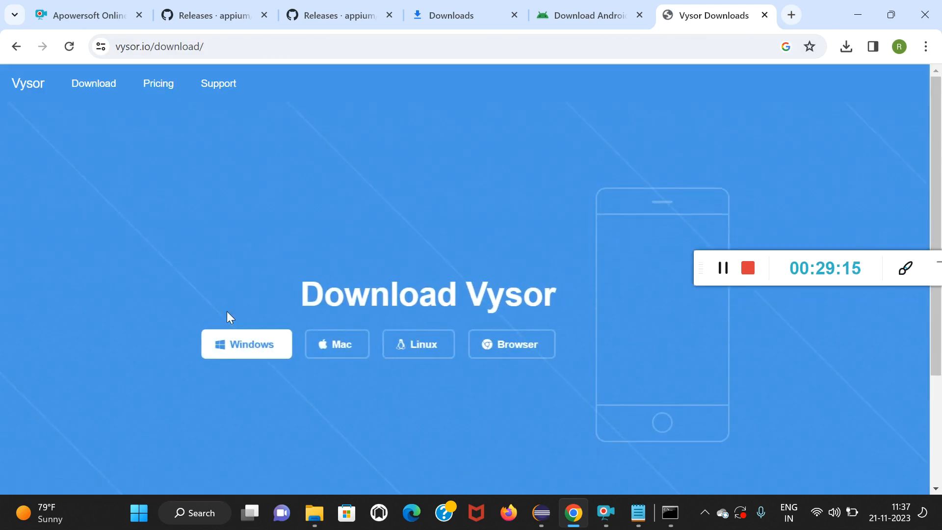
left_click(242, 346)
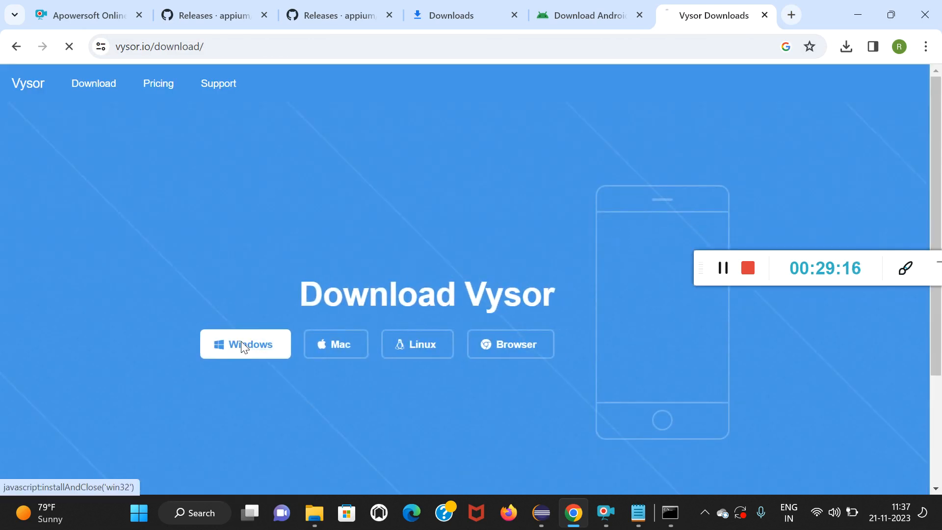
left_click(253, 366)
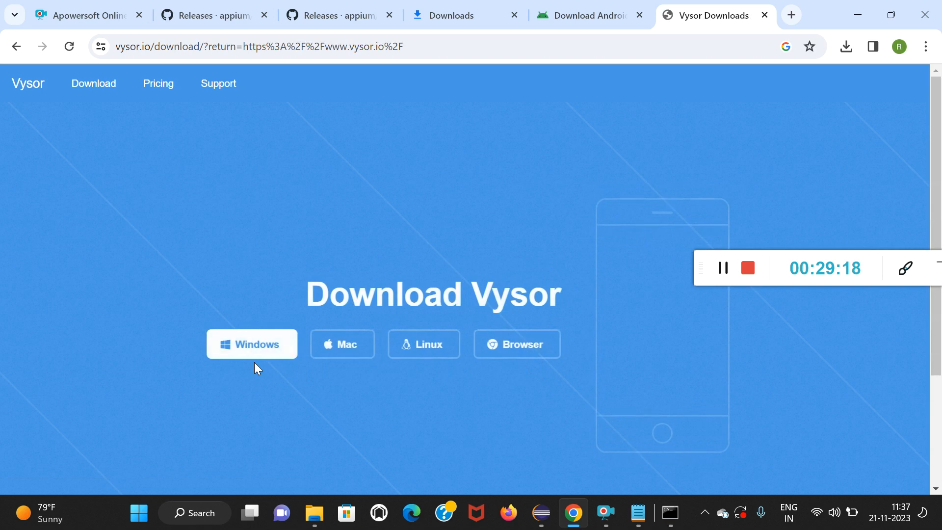
left_click(256, 343)
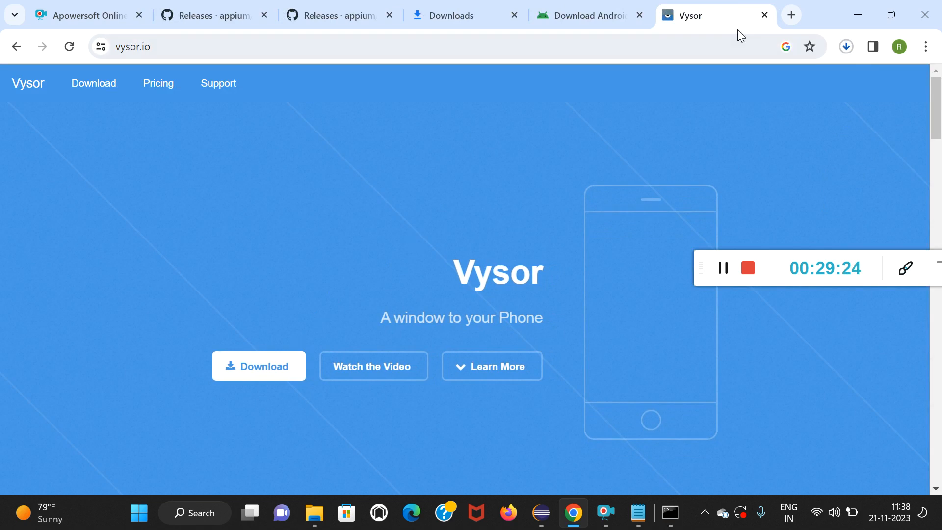
left_click(847, 46)
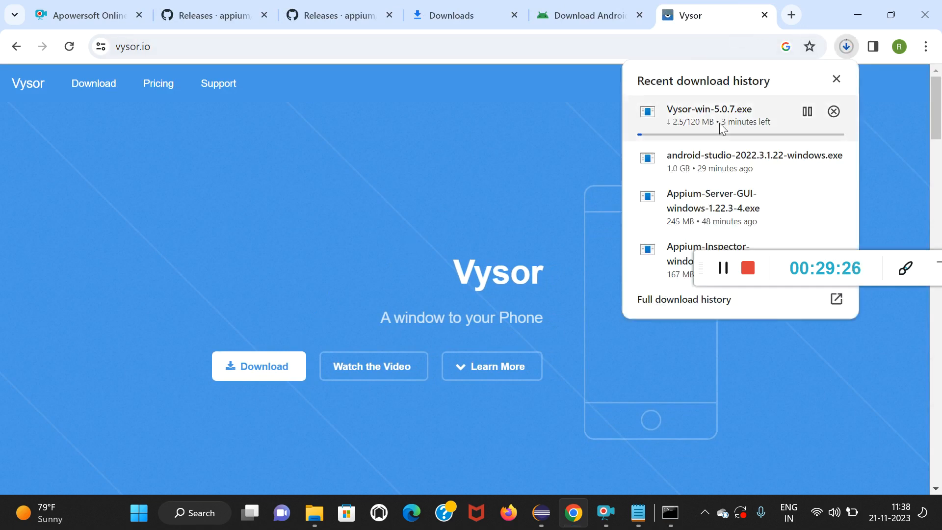
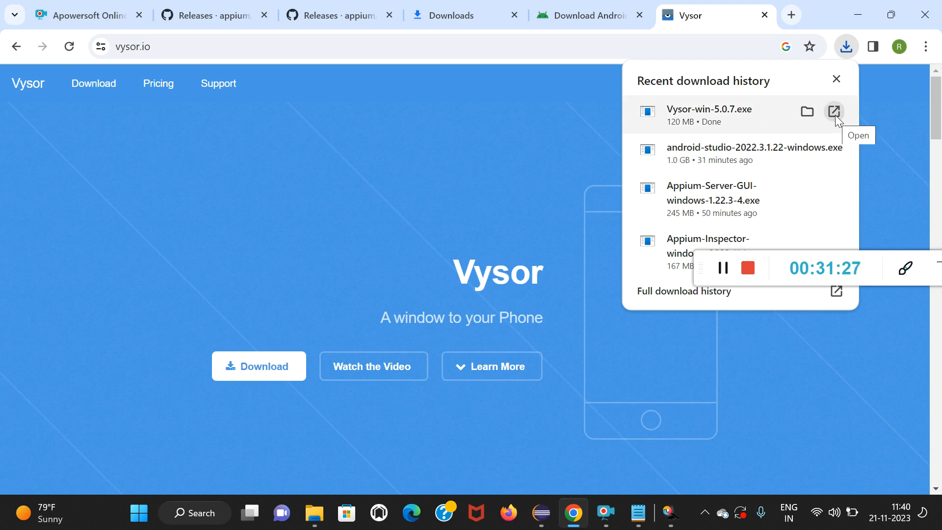
Run the downloaded Vysor-win-5.0.7.exe and allow Vysor through Windows Defender Firewall on public networks.
left_click(835, 115)
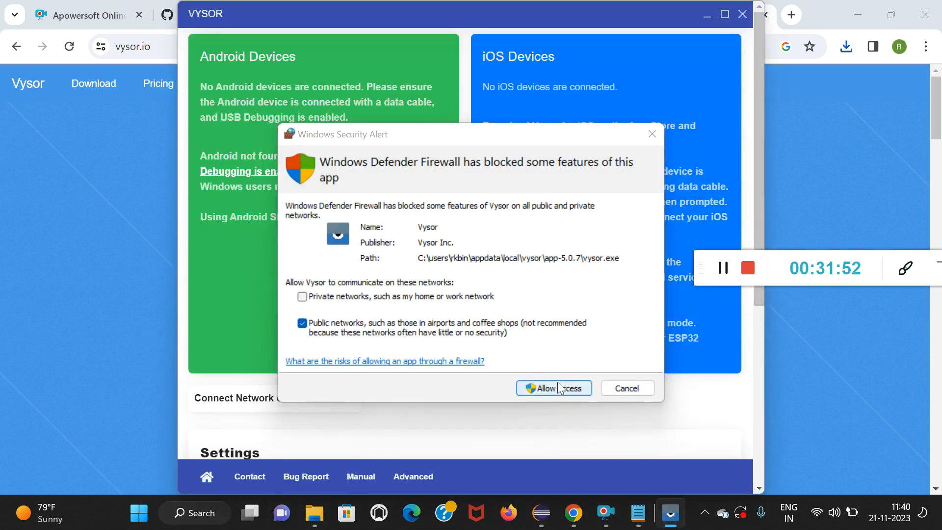
left_click(559, 387)
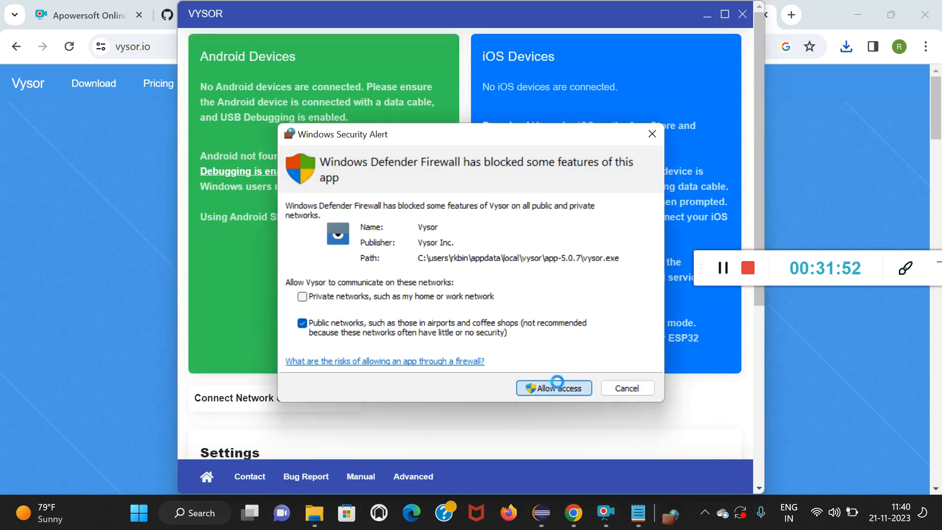
left_click(653, 137)
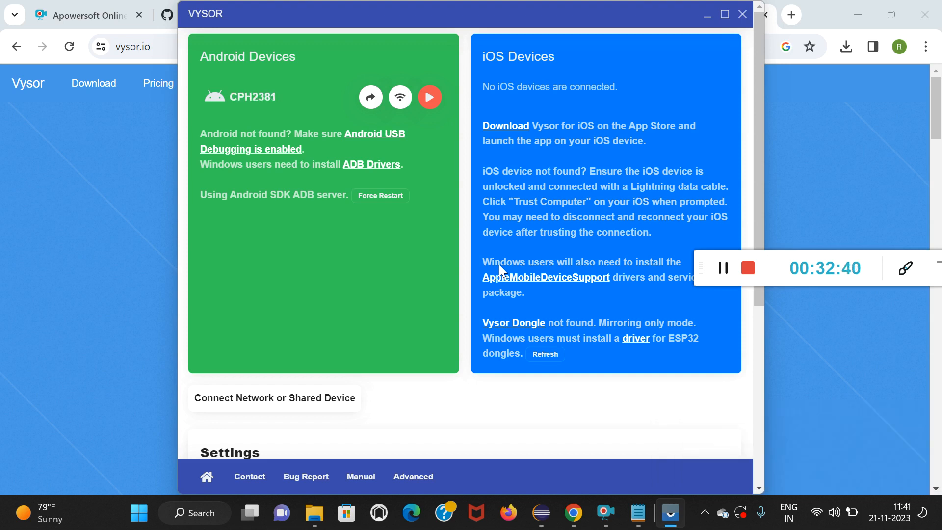
Start mirroring the connected CPH2381 Android device and minimize the main Vysor window.
left_click(429, 97)
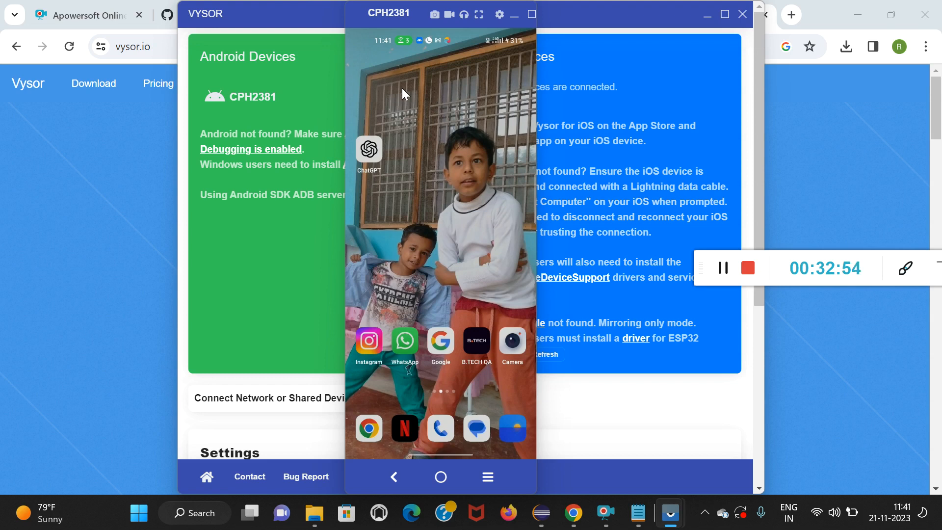
left_click(703, 18)
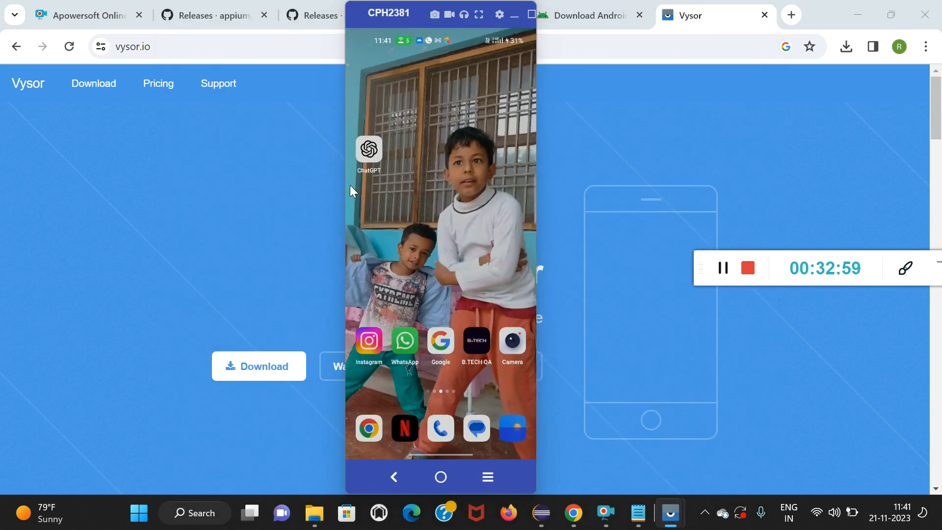
Move the mirrored CPH2381 phone window to the far side of the desktop, clear of the central page content.
left_click_drag(346, 182, 694, 181)
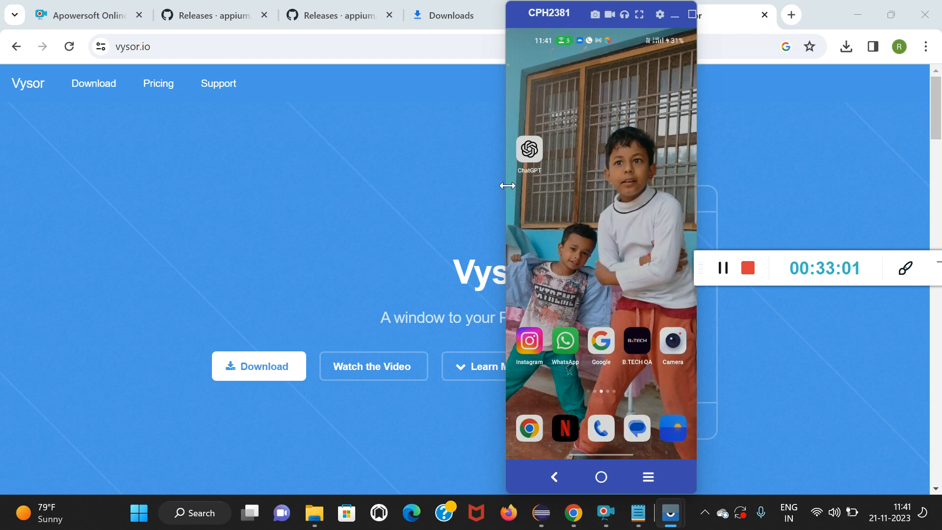
left_click_drag(503, 182, 790, 195)
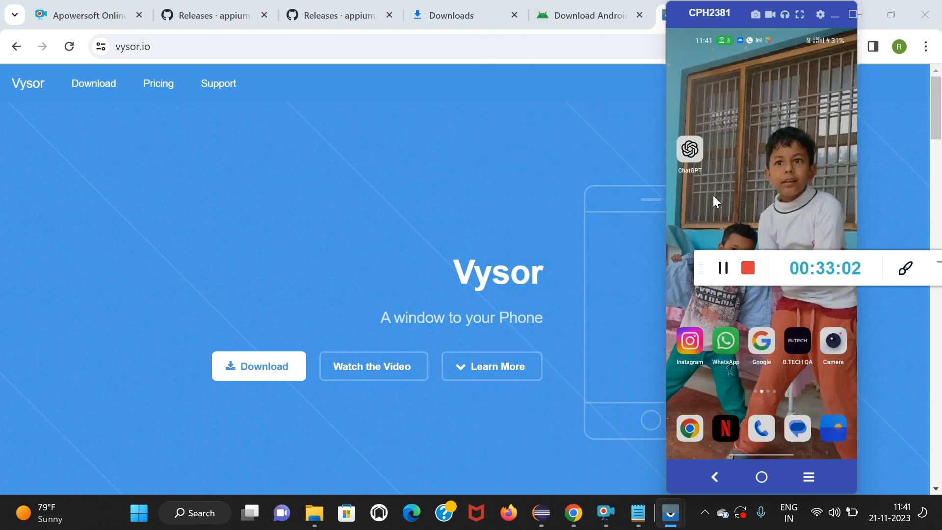
left_click(665, 198)
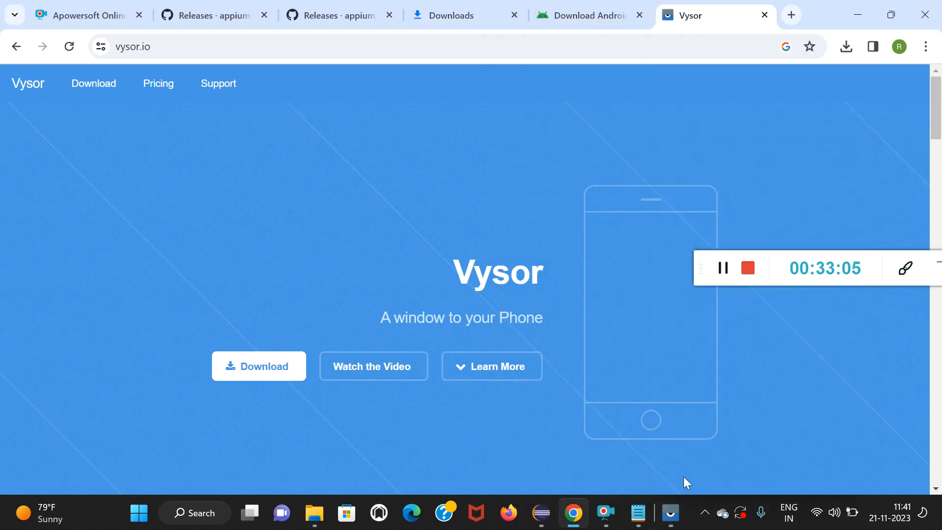
left_click(668, 522)
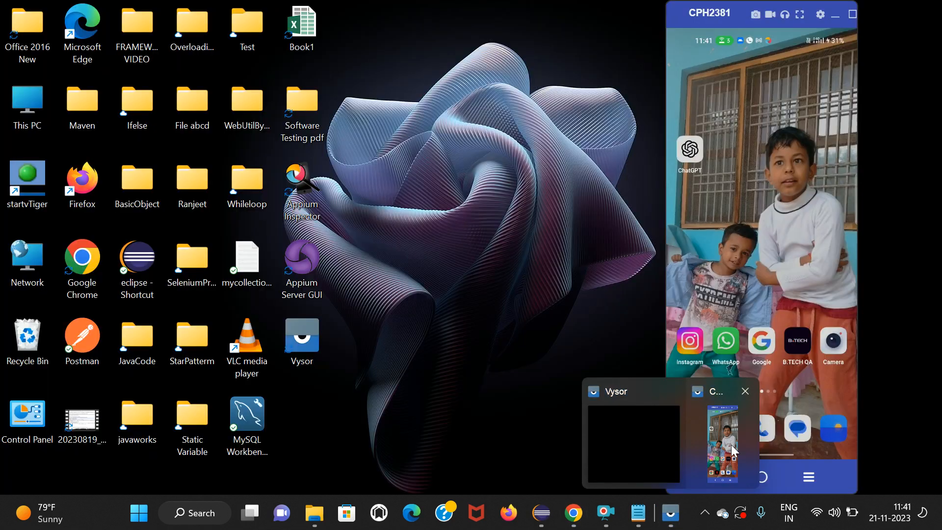
left_click(731, 444)
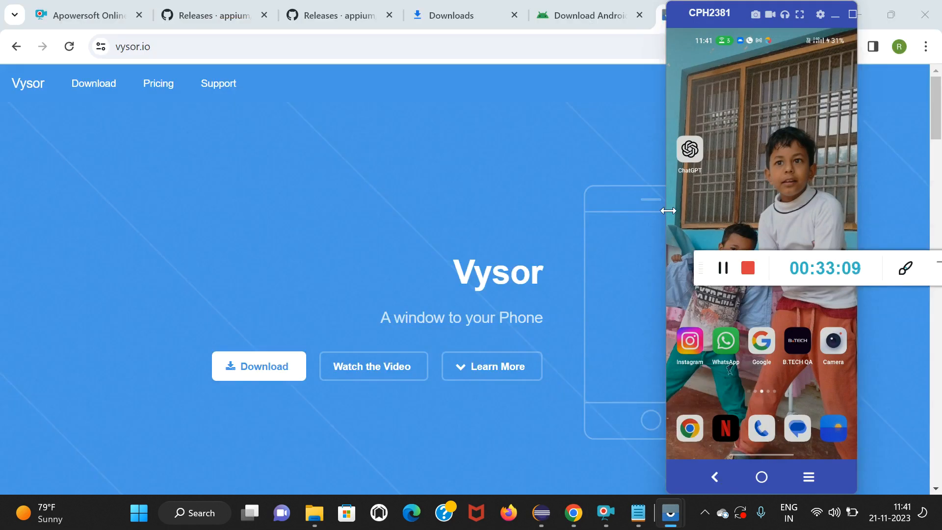
left_click_drag(667, 209, 725, 210)
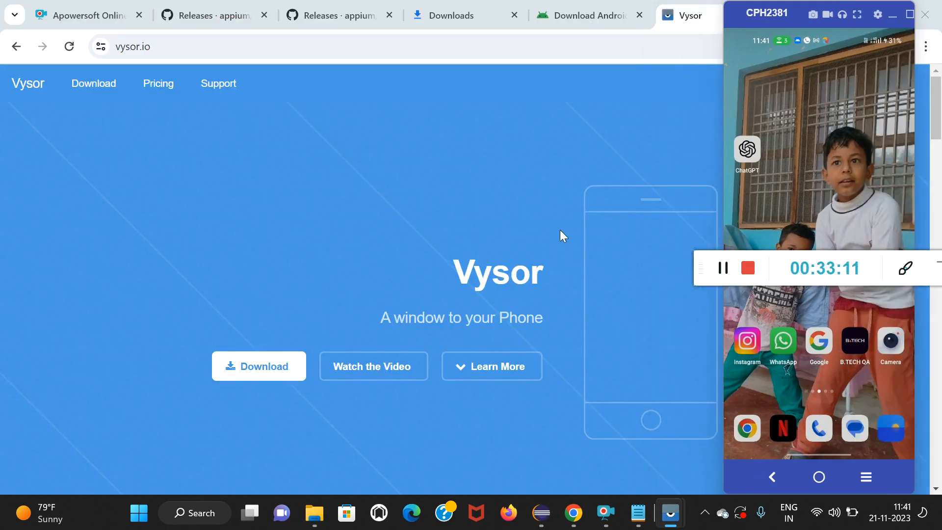
left_click_drag(847, 255, 420, 45)
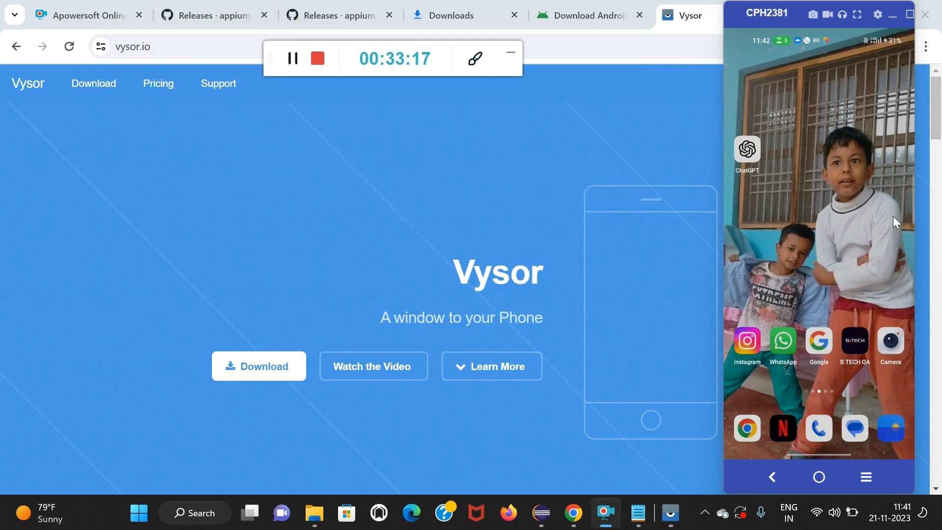
Bring the mirrored CPH2381 phone window back up and search the phone's settings for "developer options".
scroll(893, 216, "down", 3)
left_click(489, 137)
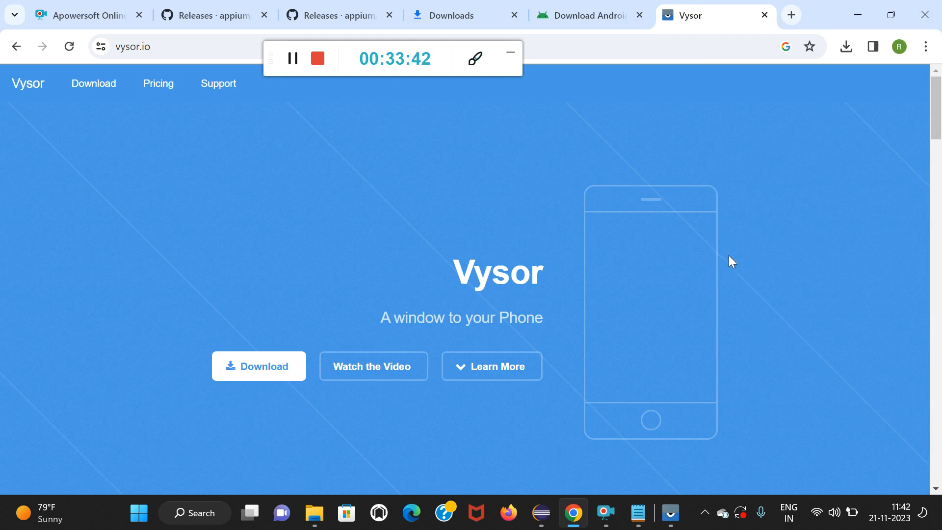
left_click(673, 515)
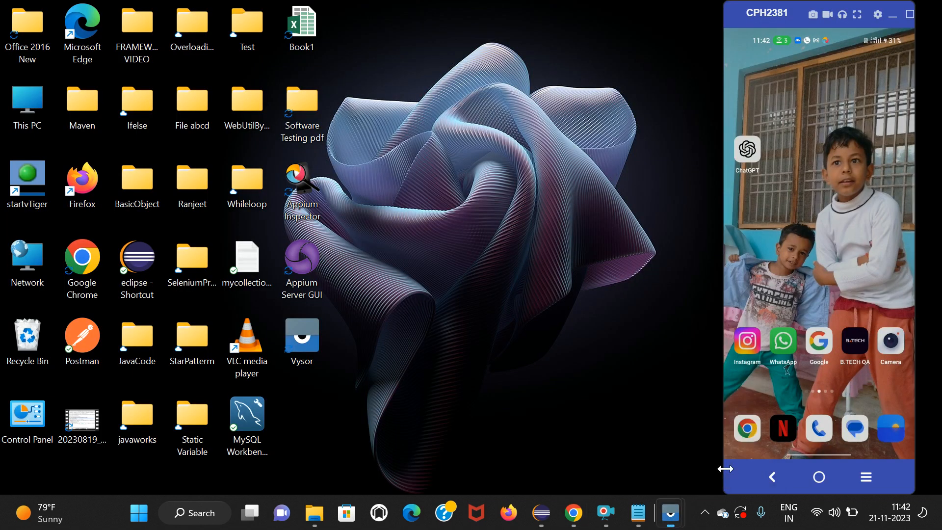
left_click(725, 469)
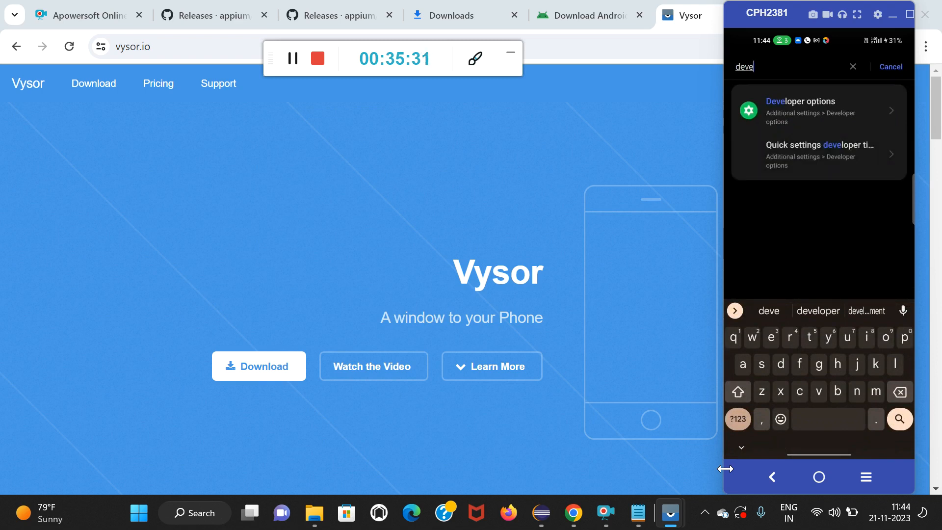
type("loper ")
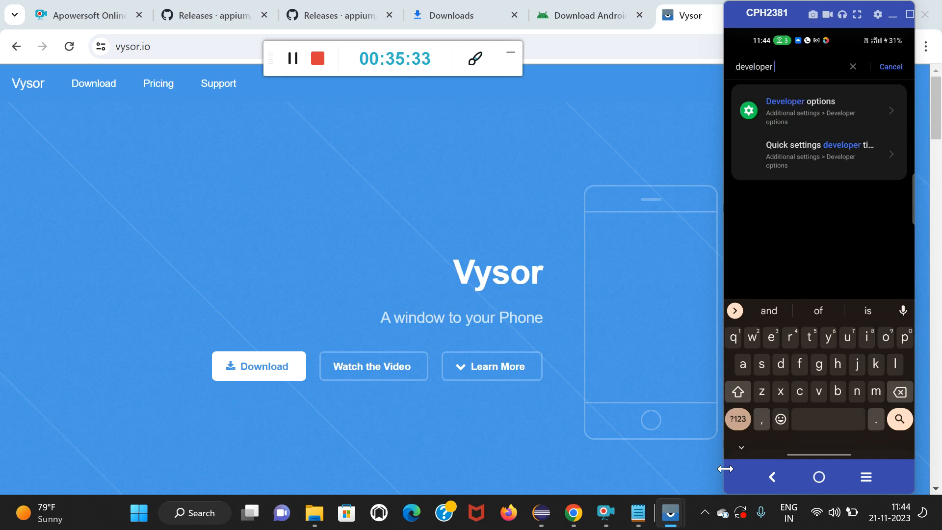
type("op")
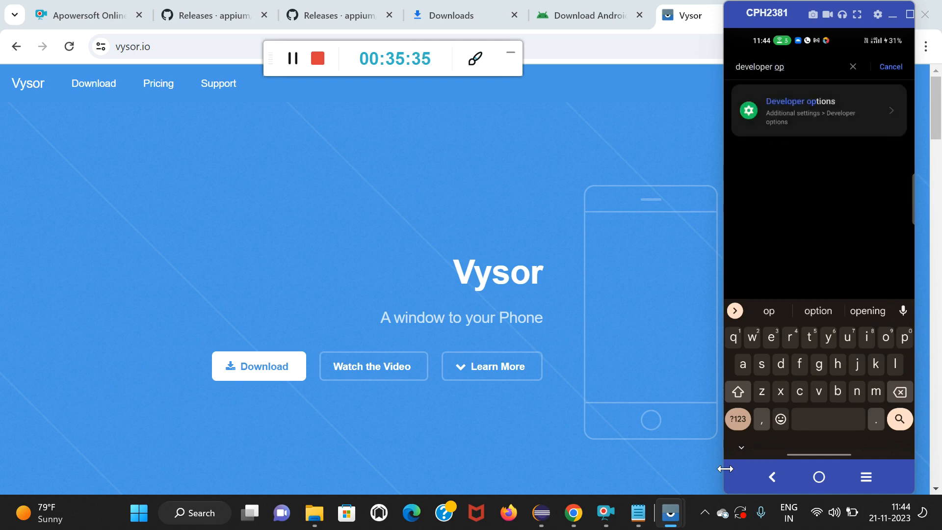
type("ti")
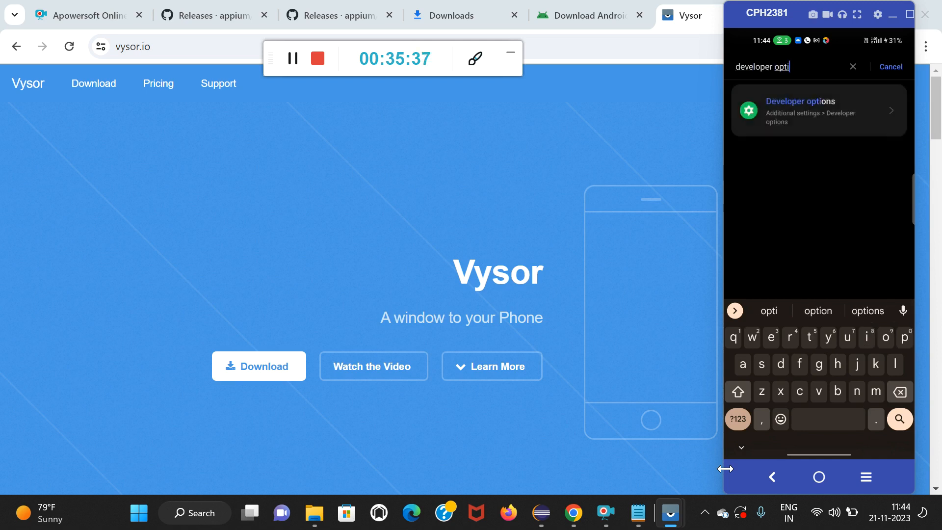
type("ons")
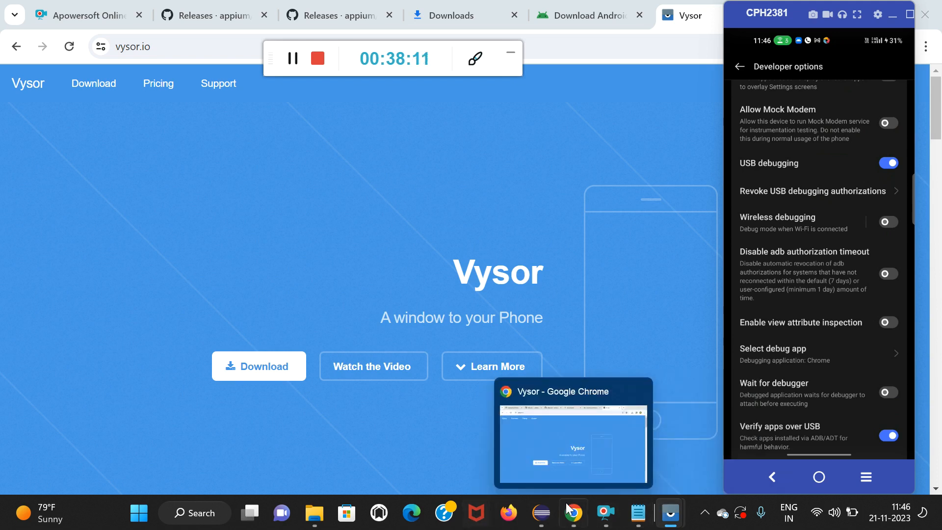
Search Windows for "cmd", open a new Command Prompt, and keep it in front of the browser.
left_click(186, 513)
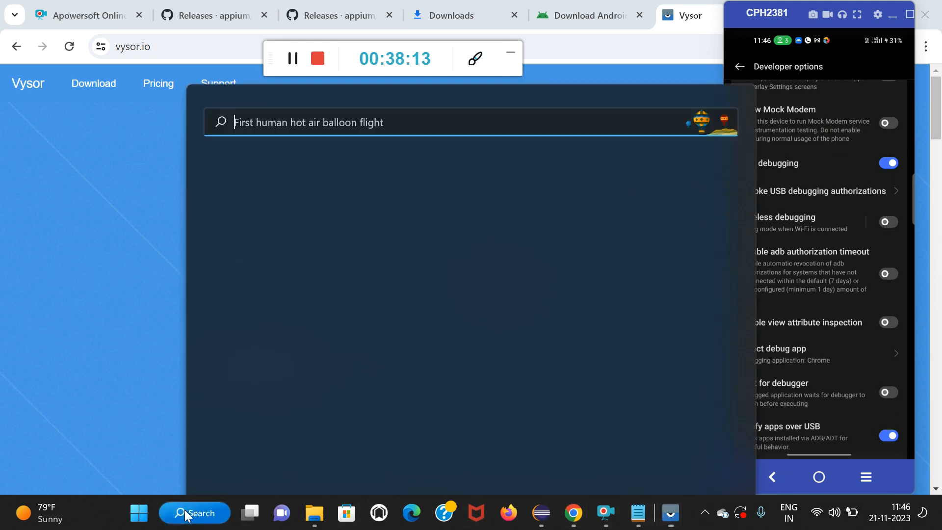
type("cmd")
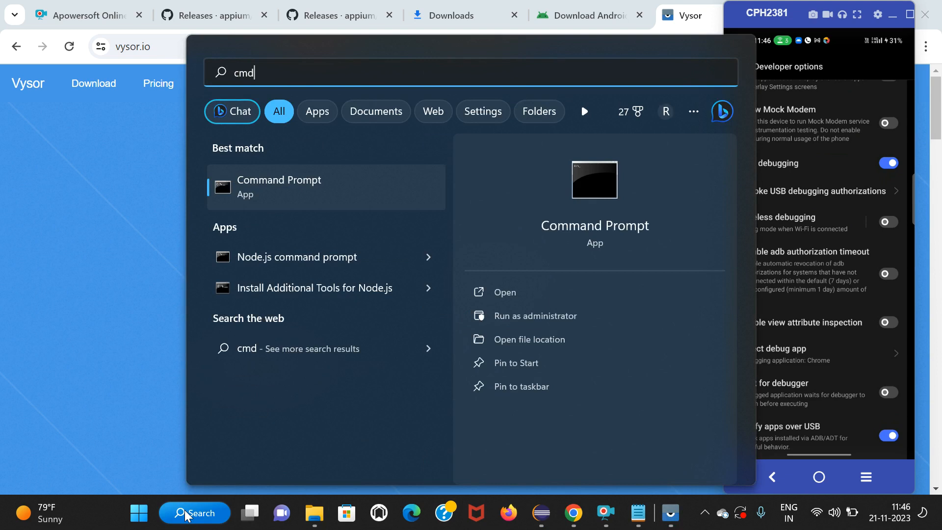
key("Return")
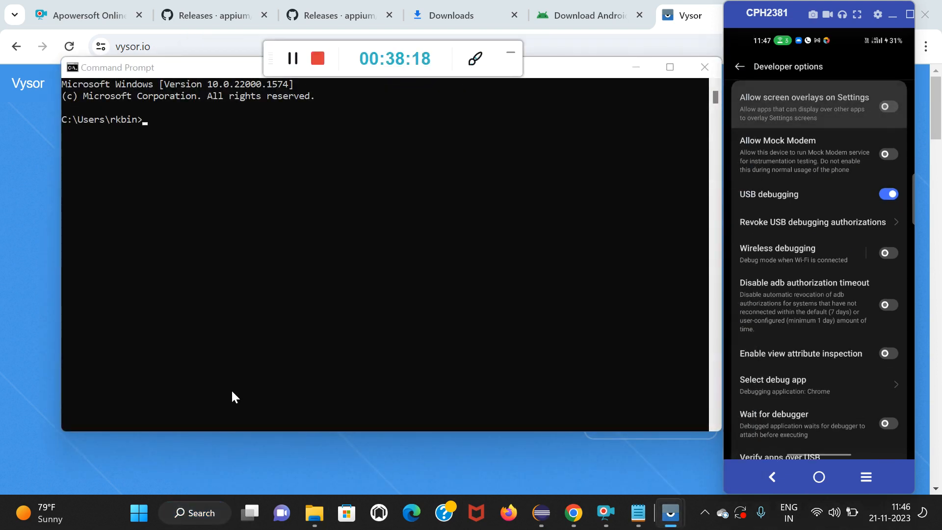
left_click(169, 114)
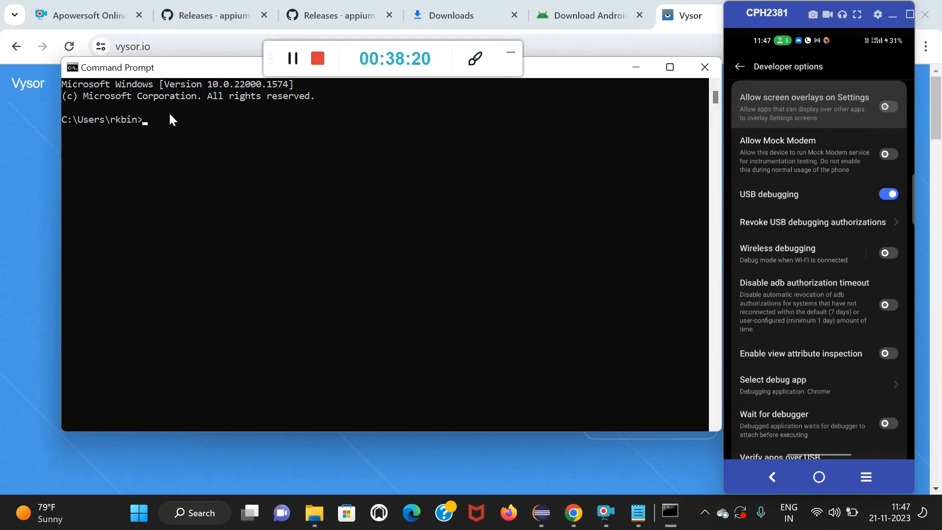
left_click(631, 46)
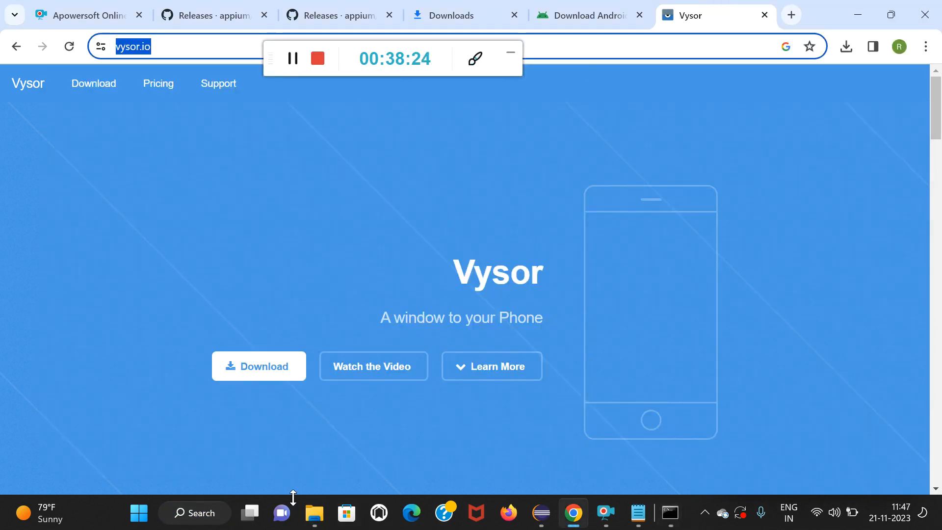
key("alt+Tab")
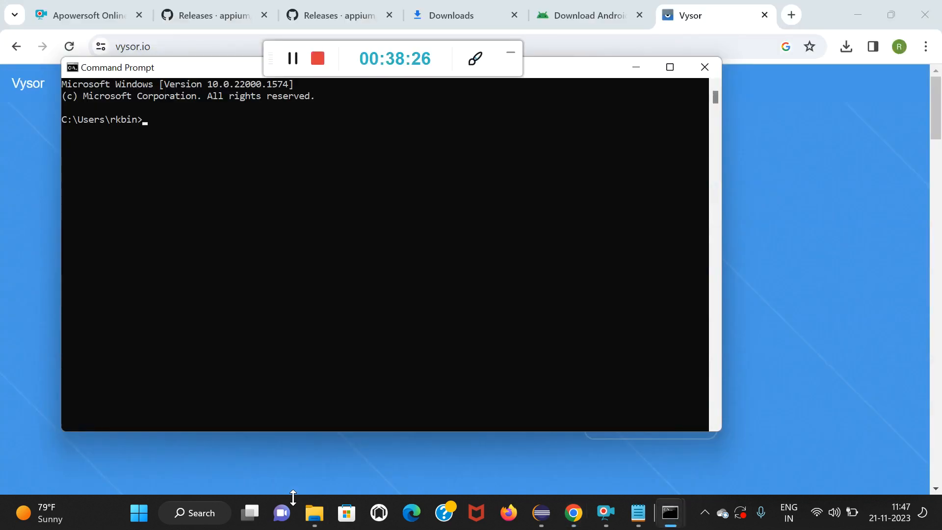
List the attached Android devices with the command "adb devices" and minimize the Command Prompt window.
type("adb devices")
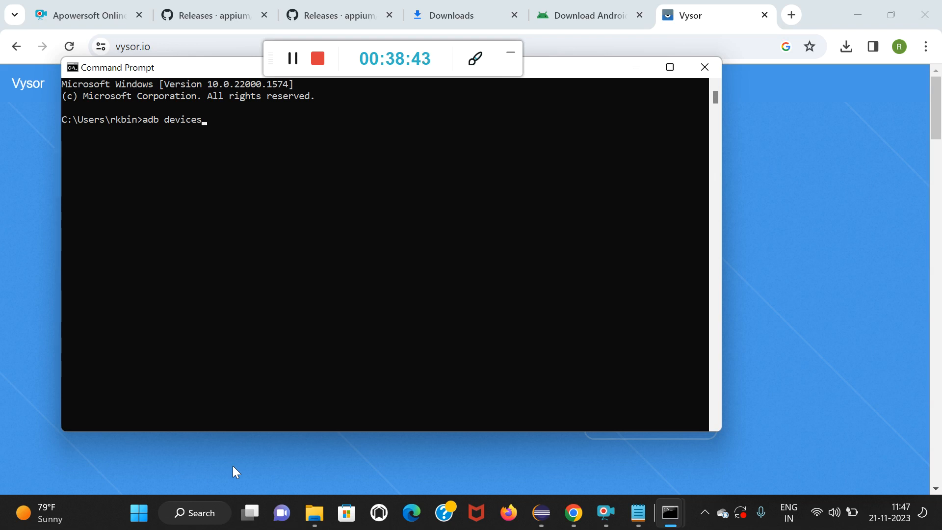
key("Return")
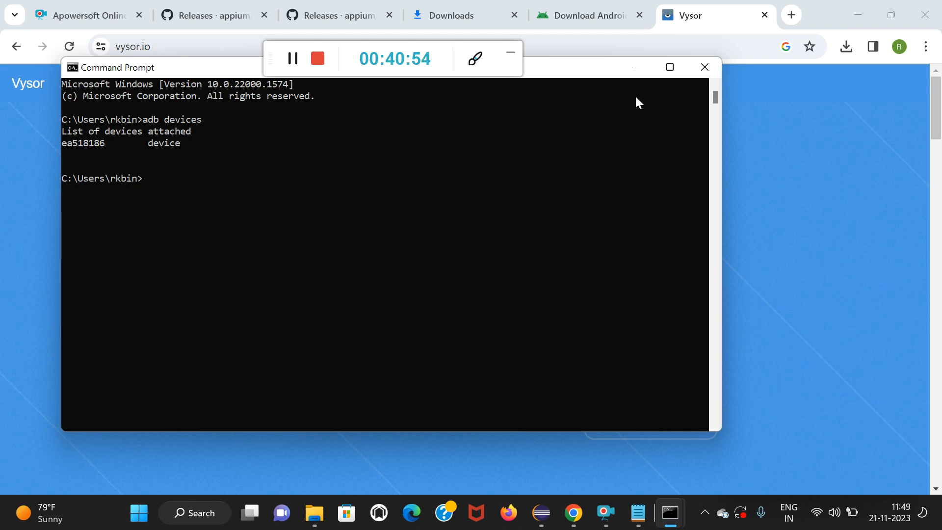
left_click(636, 67)
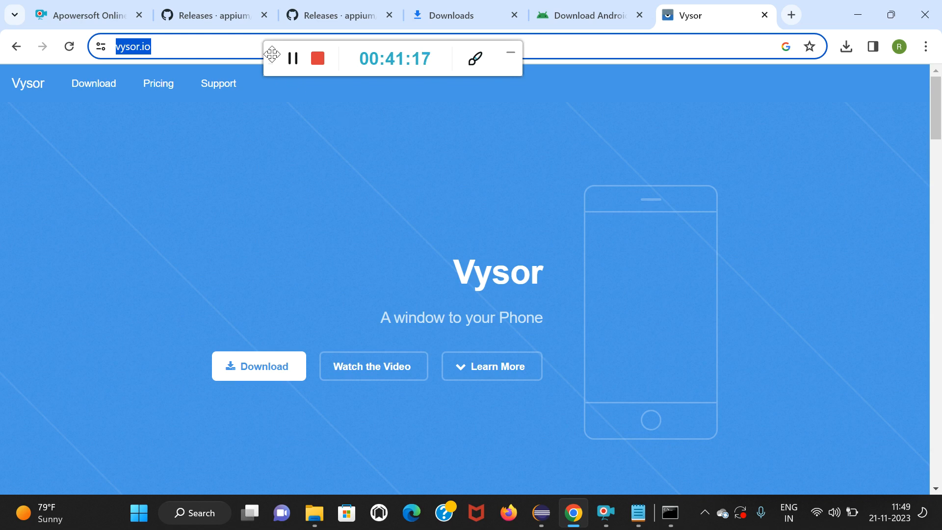
left_click(292, 59)
left_click(292, 59)
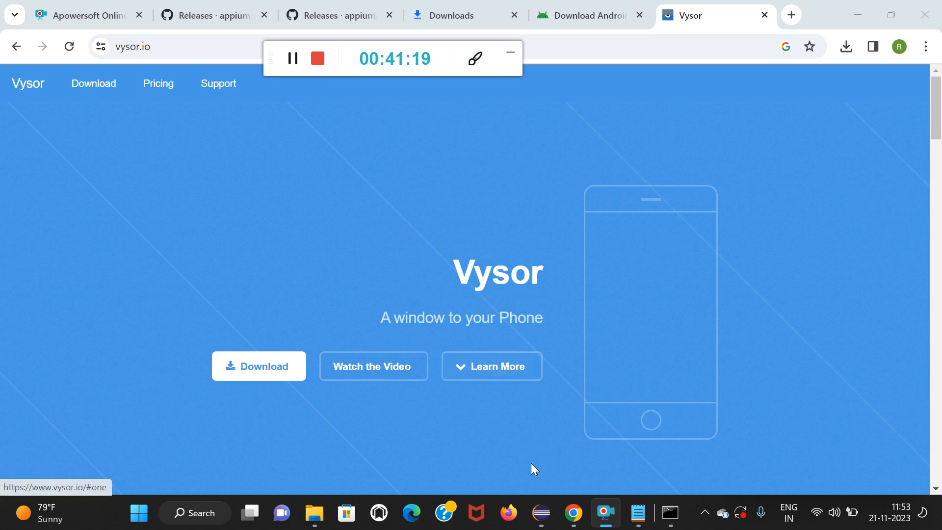
Switch to Eclipse and close the vtiger_TestNG project.
left_click(541, 514)
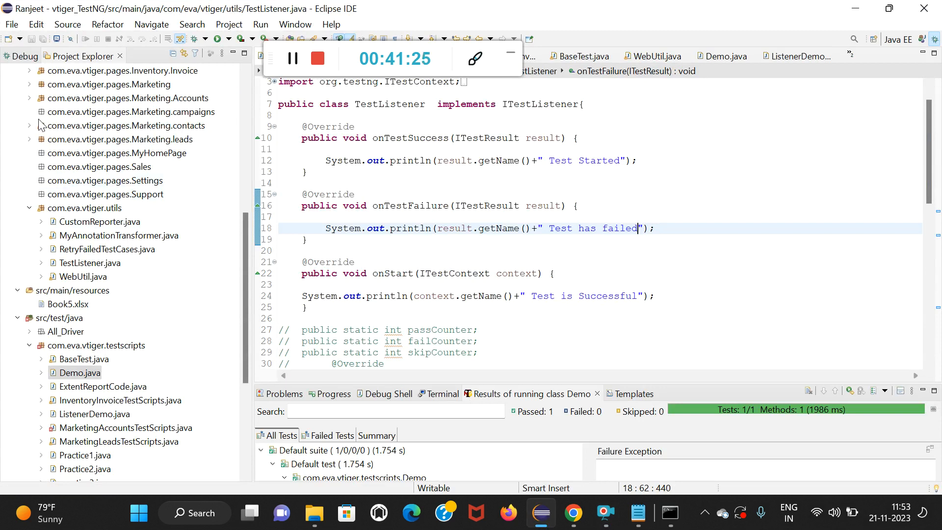
scroll(47, 150, "up", 8)
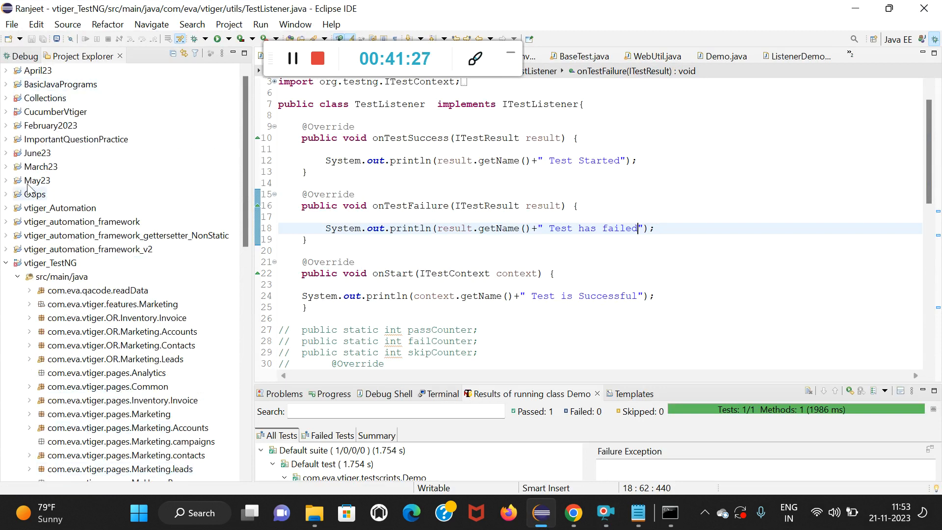
right_click(20, 263)
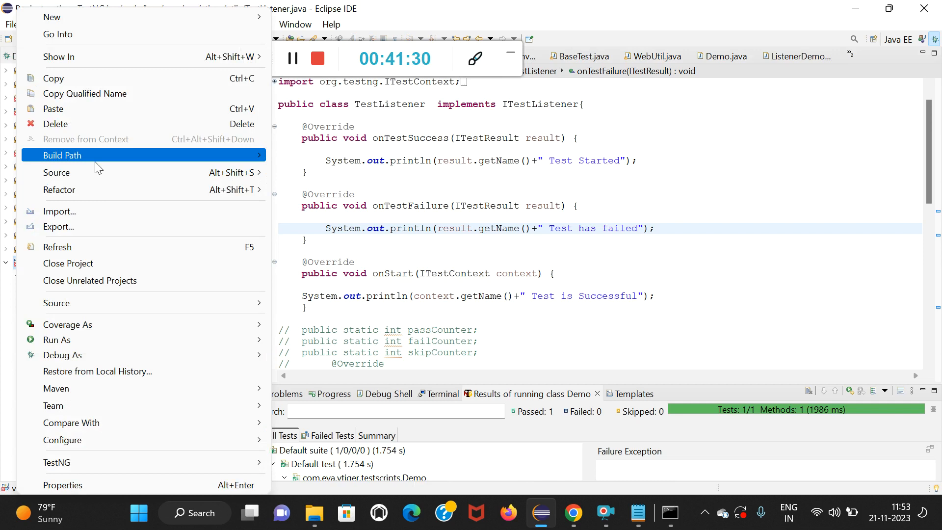
left_click(104, 262)
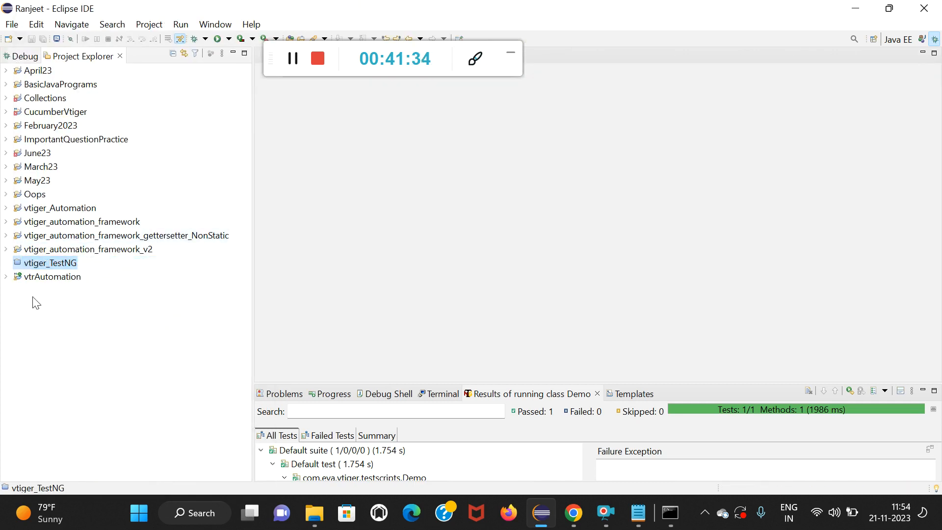
left_click(11, 25)
mouse_move(36, 24)
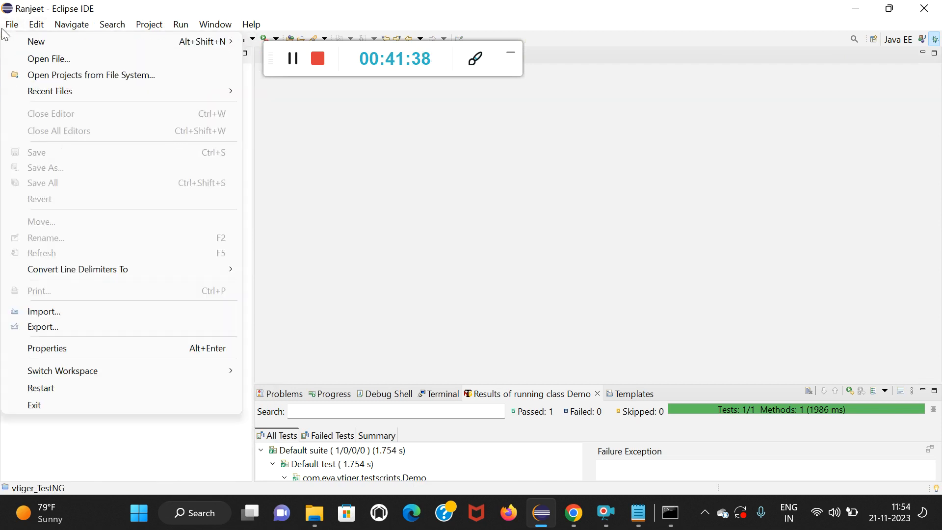
mouse_move(23, 42)
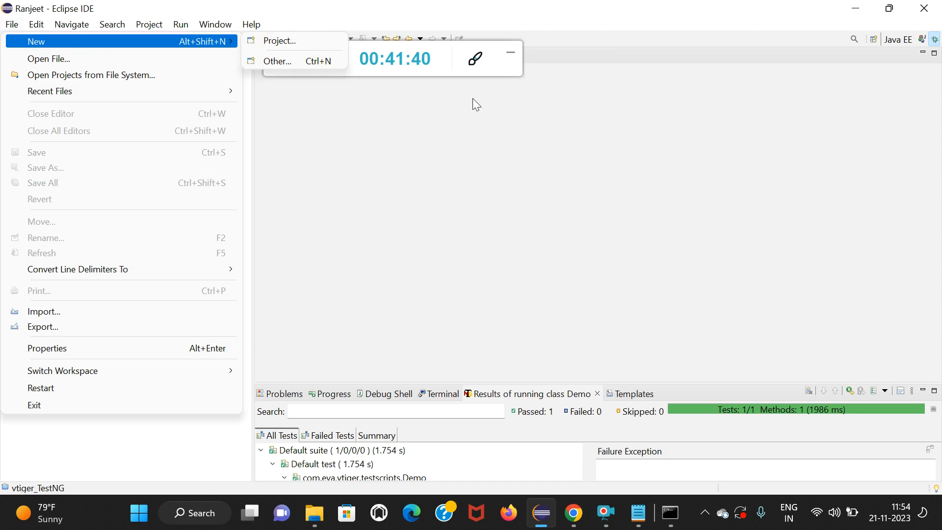
left_click(511, 54)
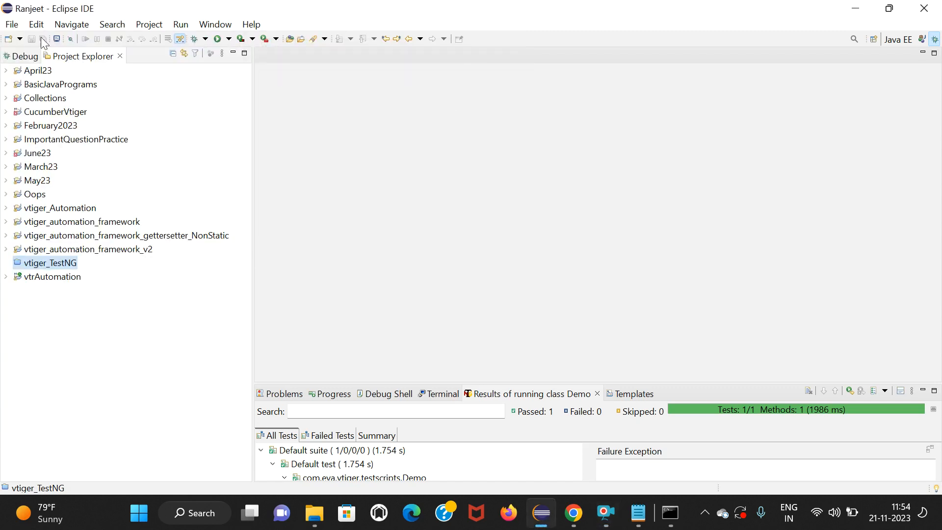
left_click(16, 28)
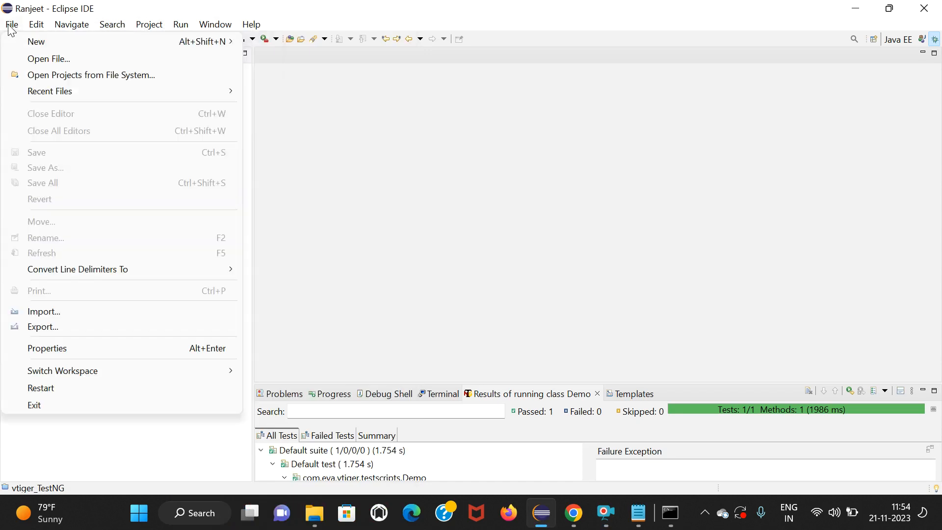
left_click(606, 514)
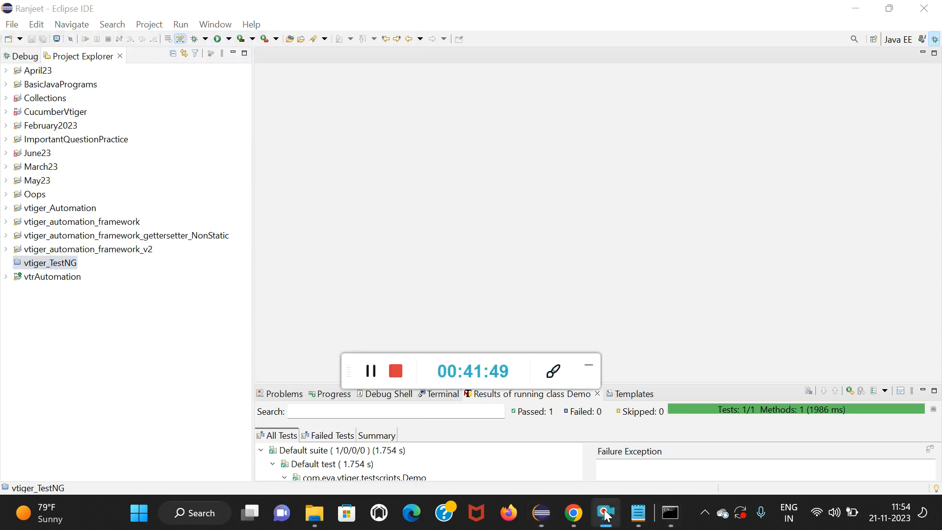
Start a new Maven project as a simple project without an archetype in the default workspace location.
left_click(12, 25)
mouse_move(61, 43)
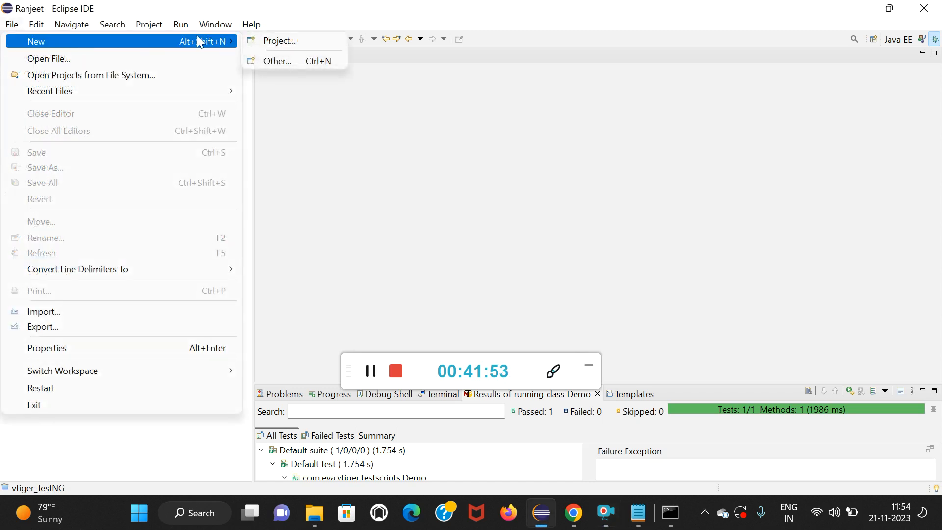
left_click(275, 42)
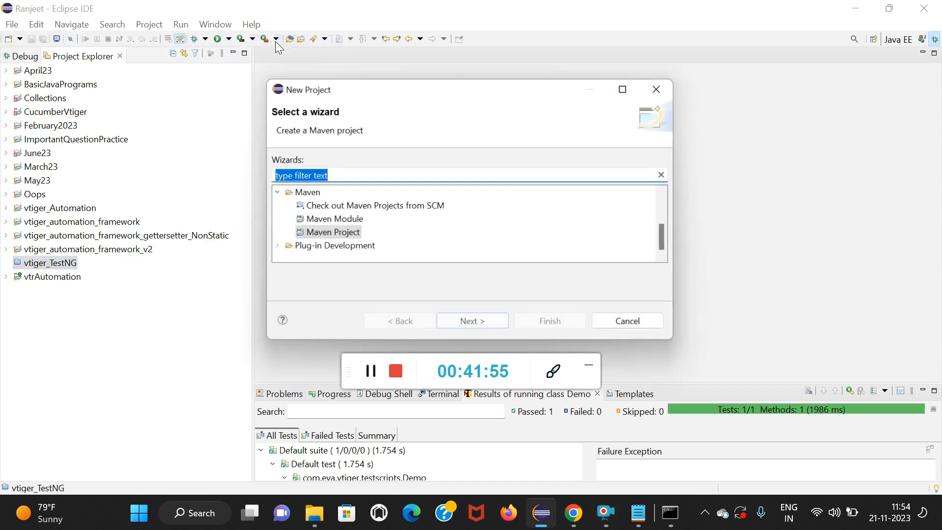
left_click(339, 236)
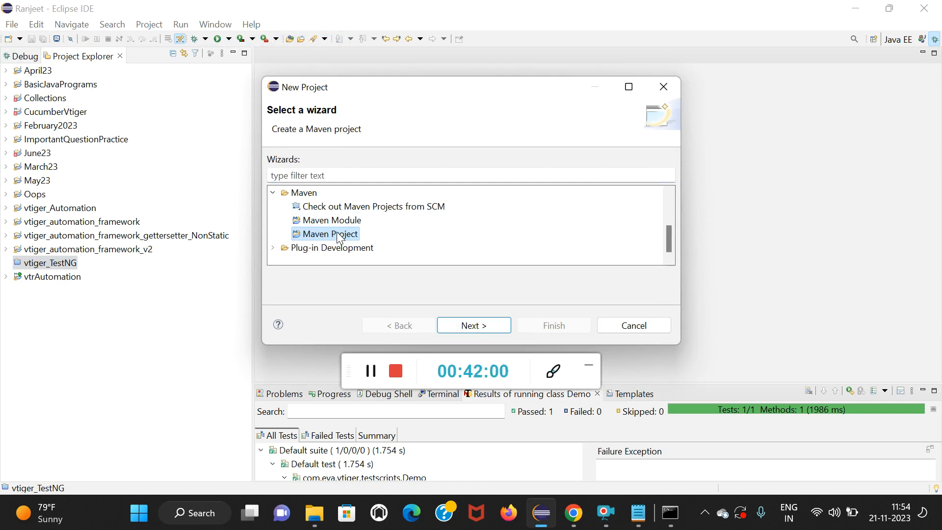
left_click(480, 326)
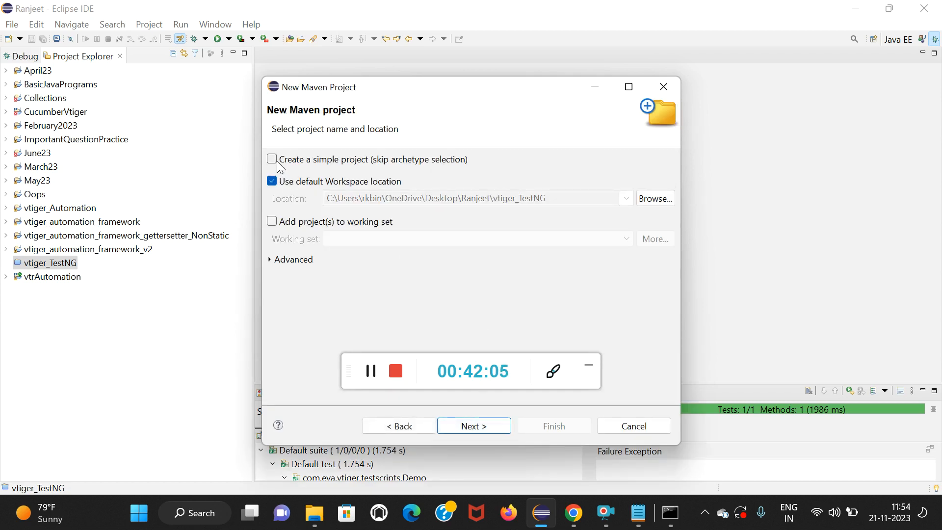
left_click(496, 425)
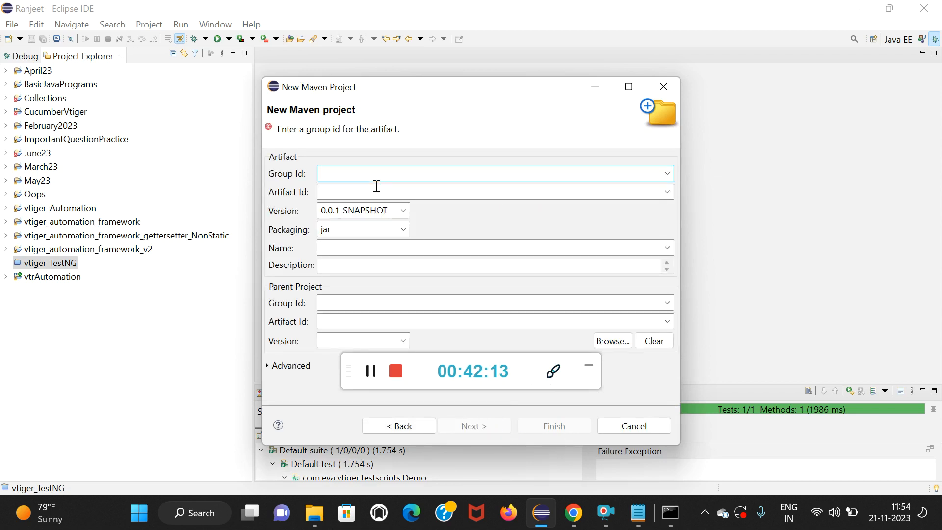
Set the group ID to com.MyFirstProject and the artifact ID to AppiumTesting, and create the Maven project.
type("com.")
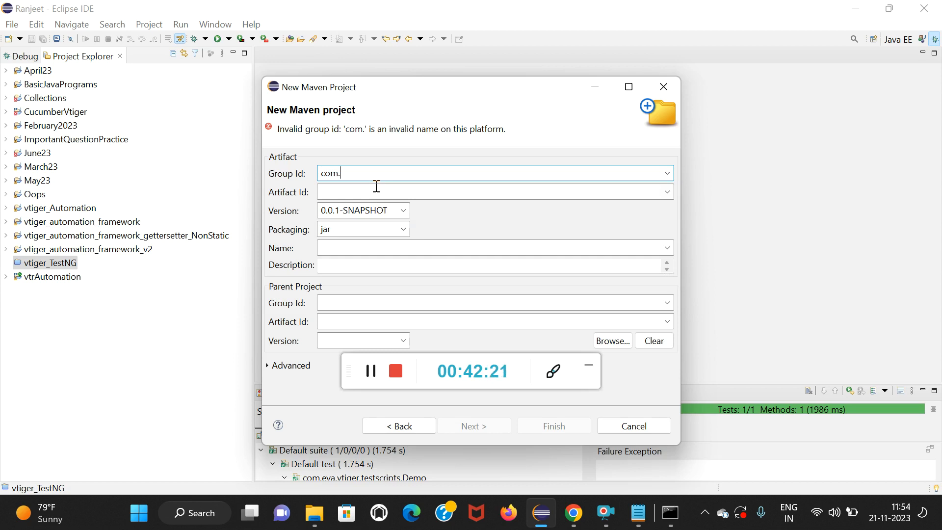
type("MyFirstProject")
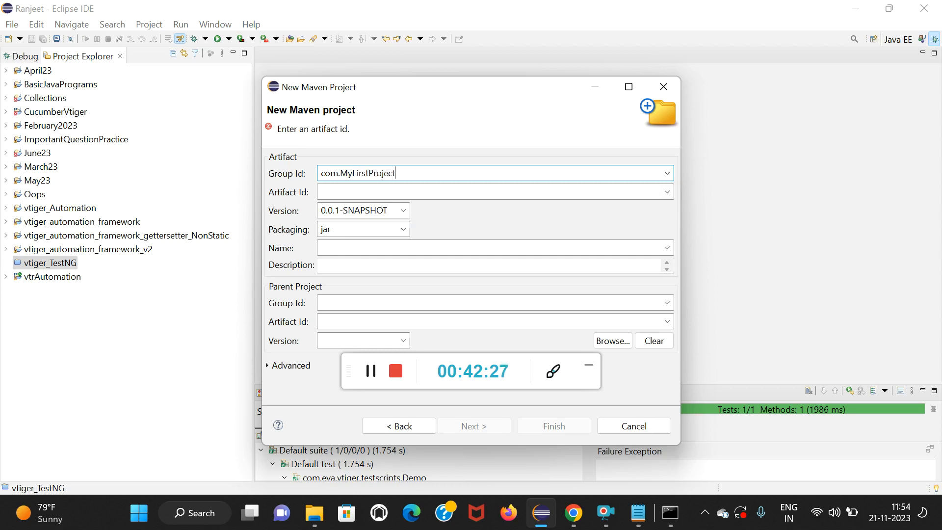
left_click(381, 192)
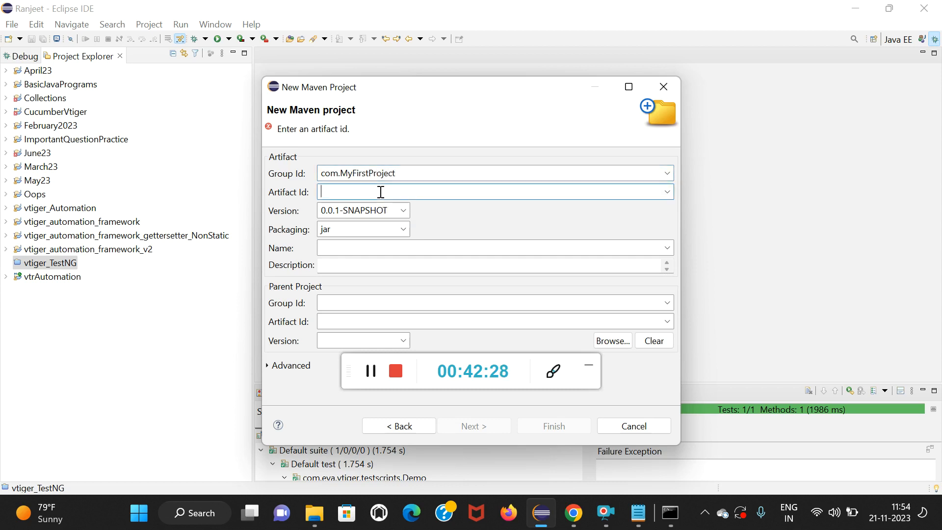
type("A")
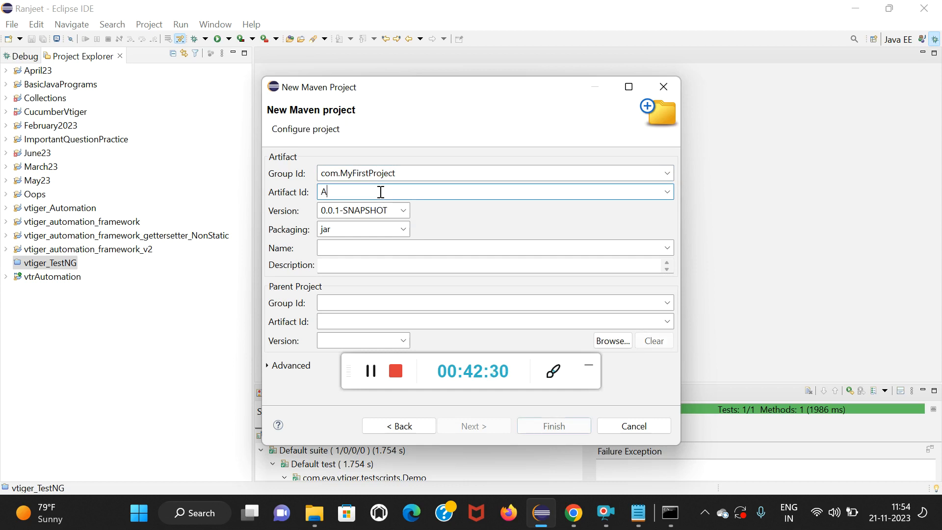
type("ppium")
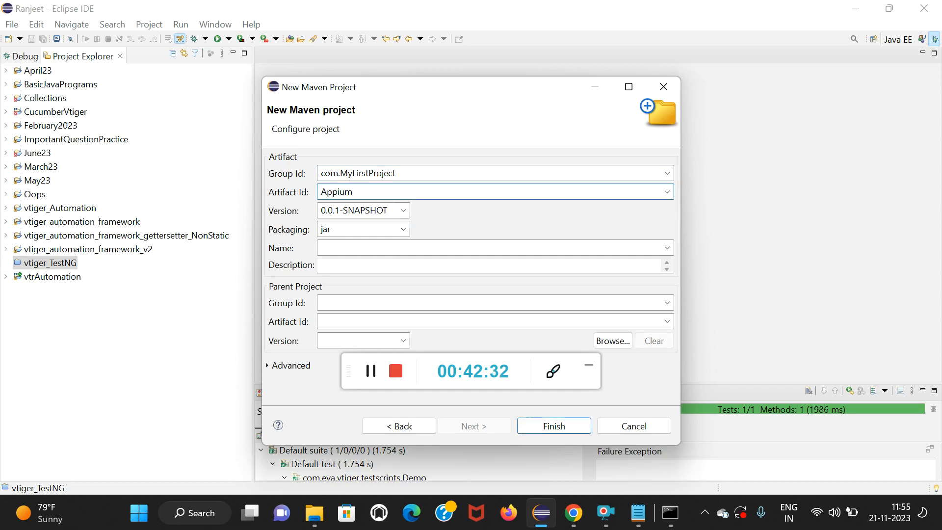
type("Testing")
key("Return")
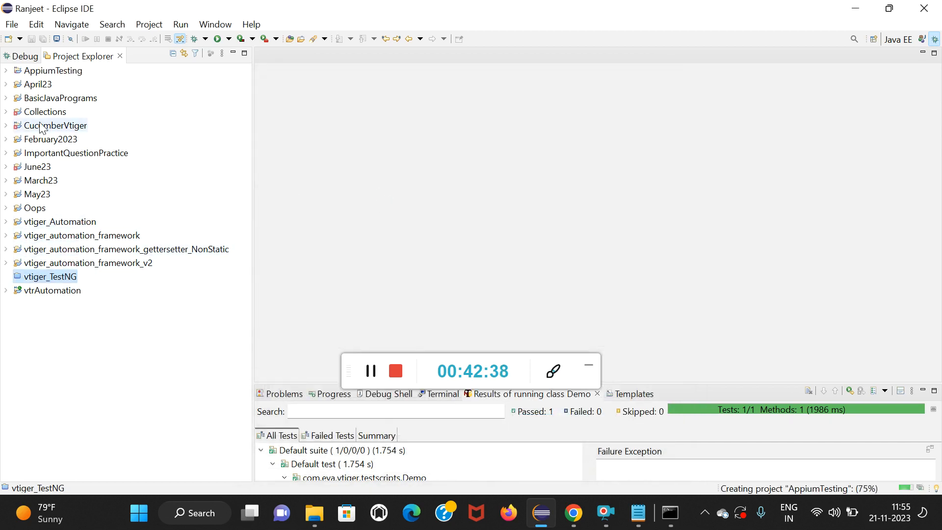
Expand the AppiumTesting project and create a package named com.mobileAndroid in src/test/java.
left_click(6, 71)
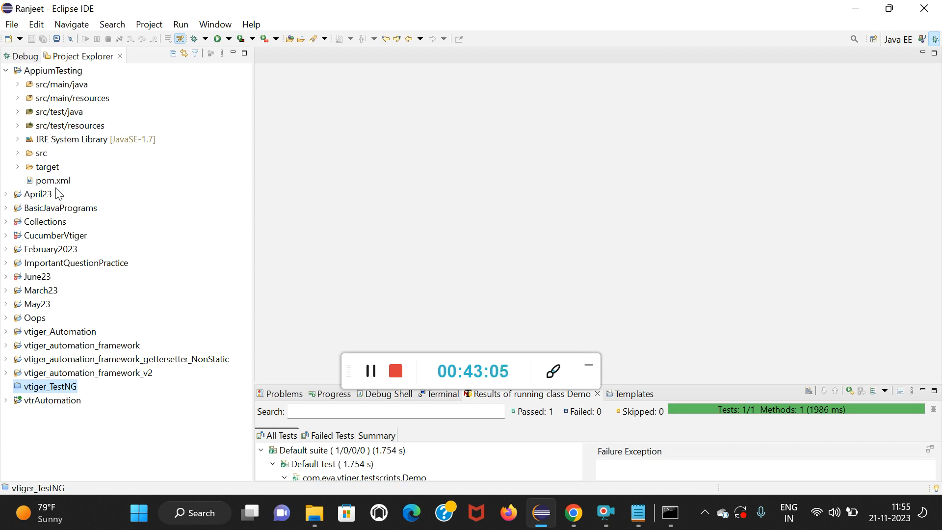
right_click(31, 113)
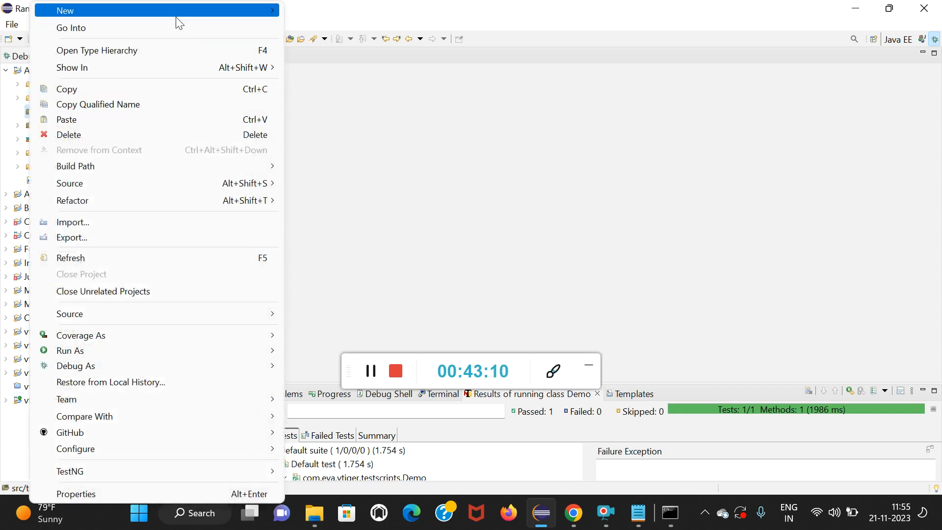
mouse_move(177, 20)
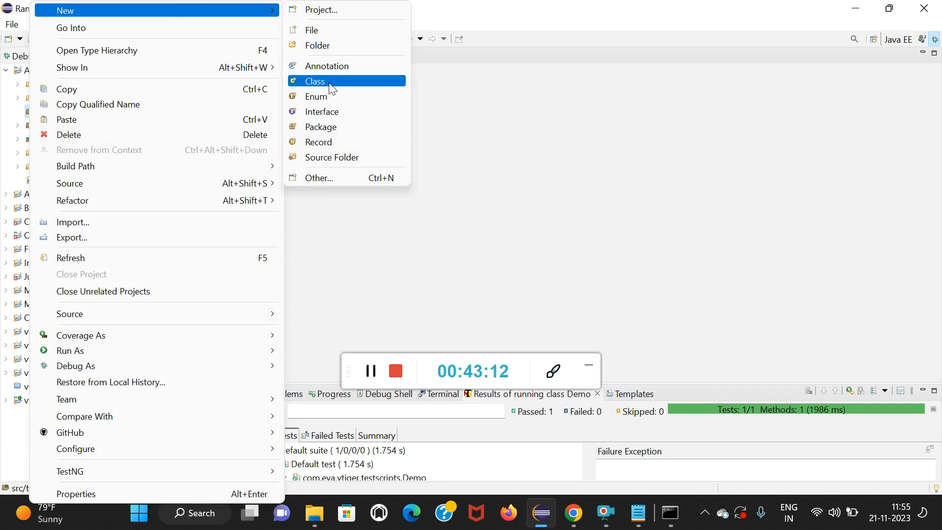
left_click(328, 129)
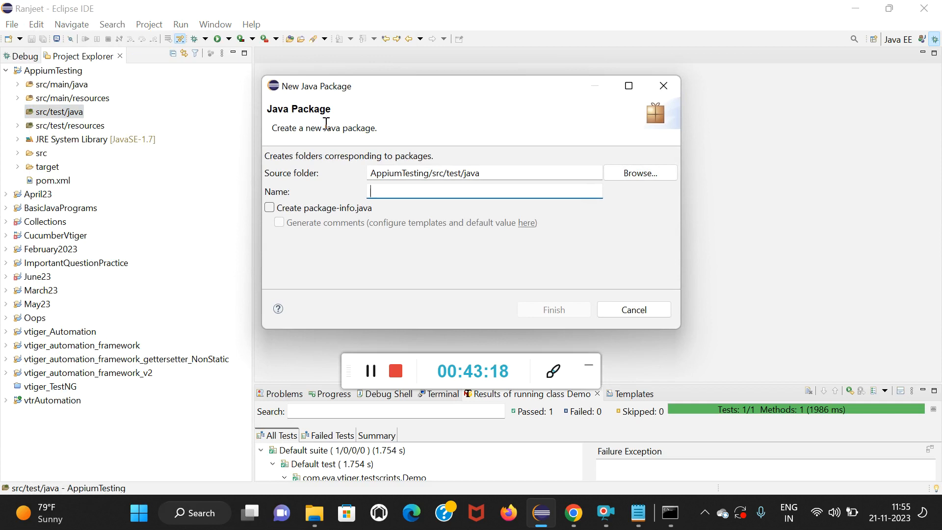
type("M")
key("BackSpace")
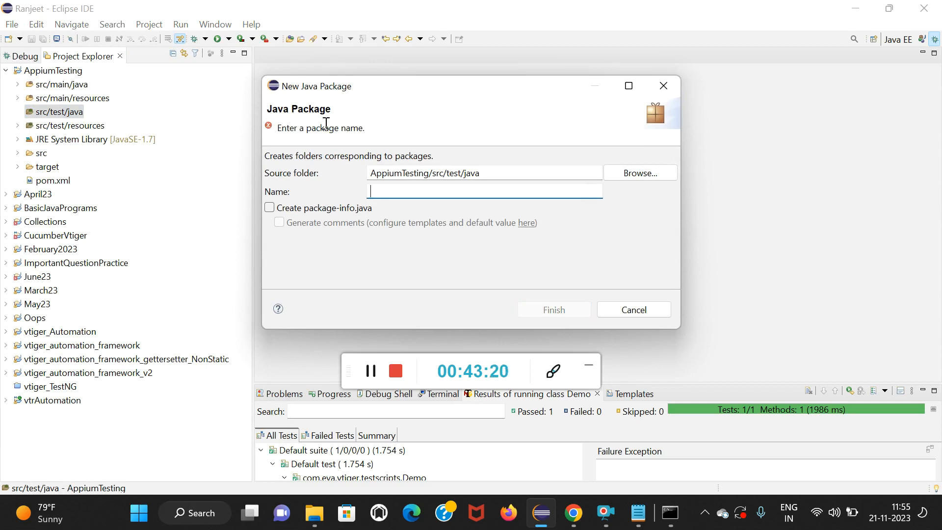
type("co")
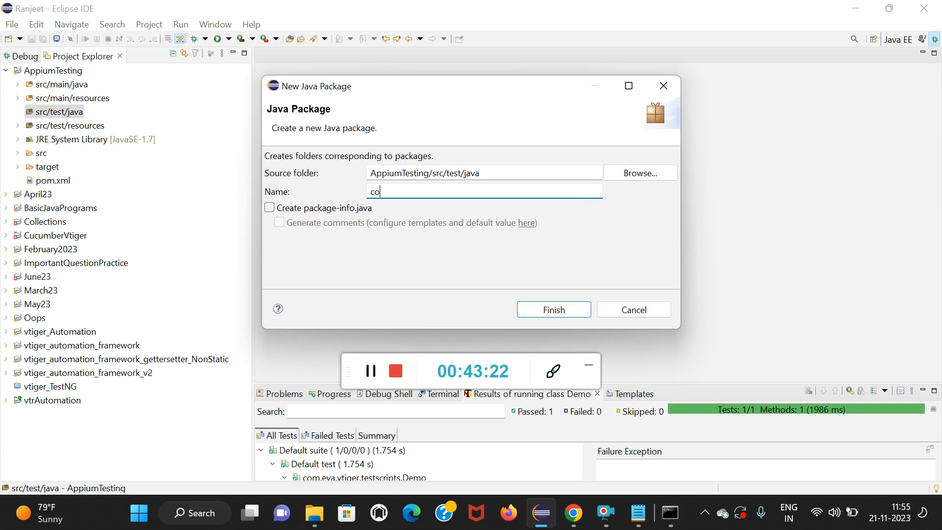
type("m.")
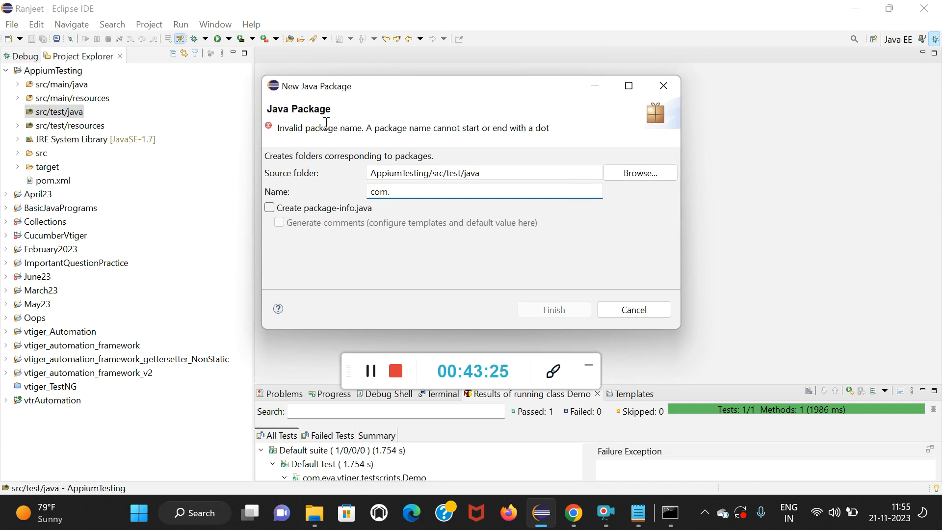
type("mobile")
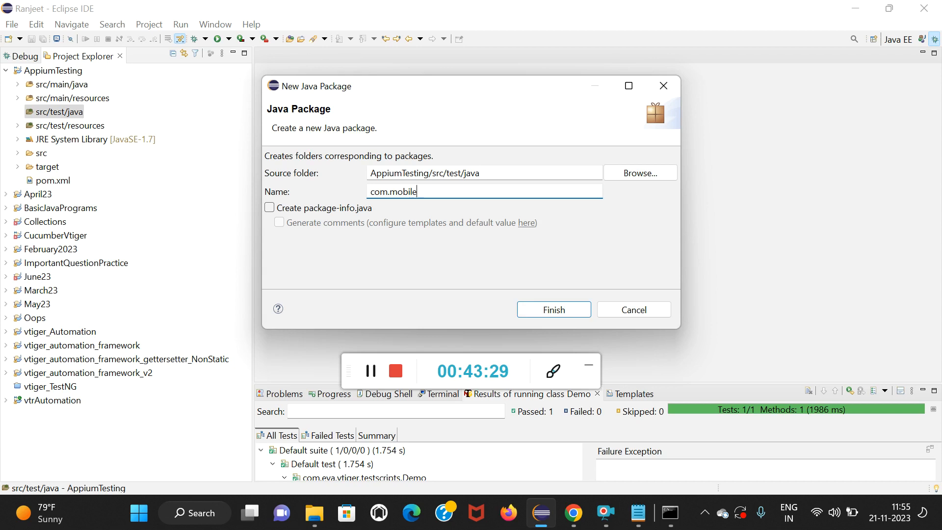
type("Android")
key("Return")
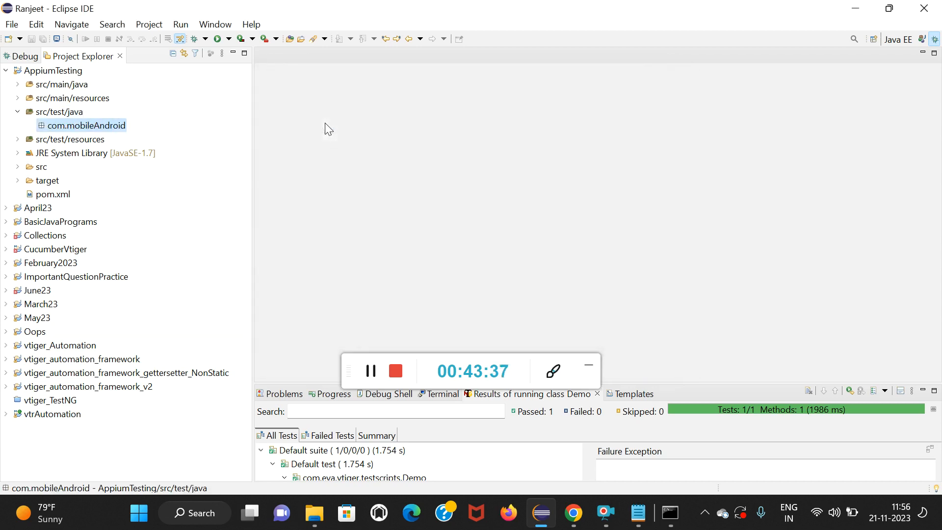
Create a public Java class named LaunchApplication in the com.mobileAndroid package and refresh the AppiumTesting project.
right_click(59, 129)
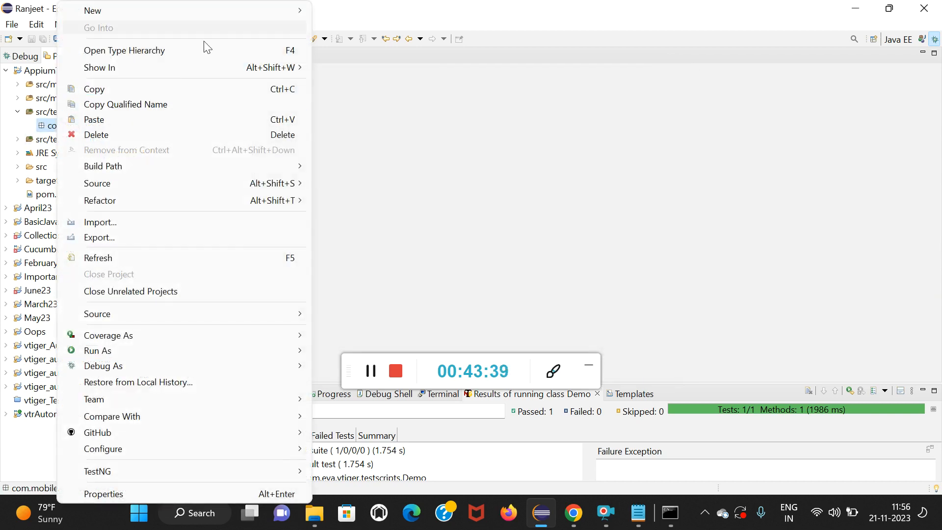
mouse_move(186, 7)
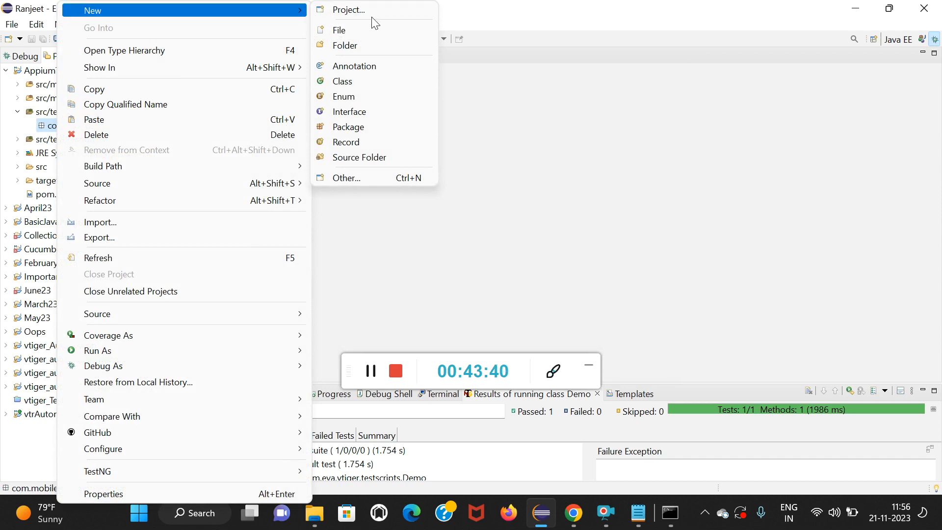
left_click(366, 78)
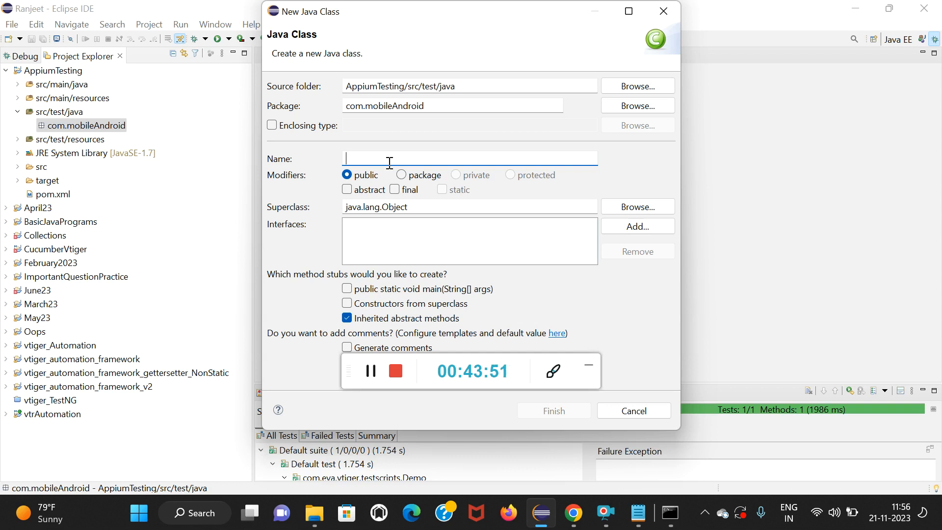
type("LaunchApplication")
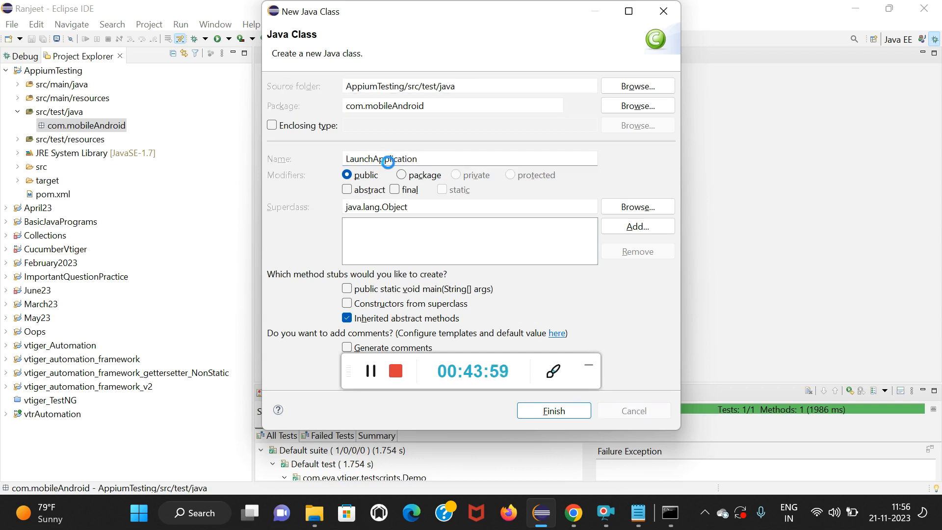
key("Return")
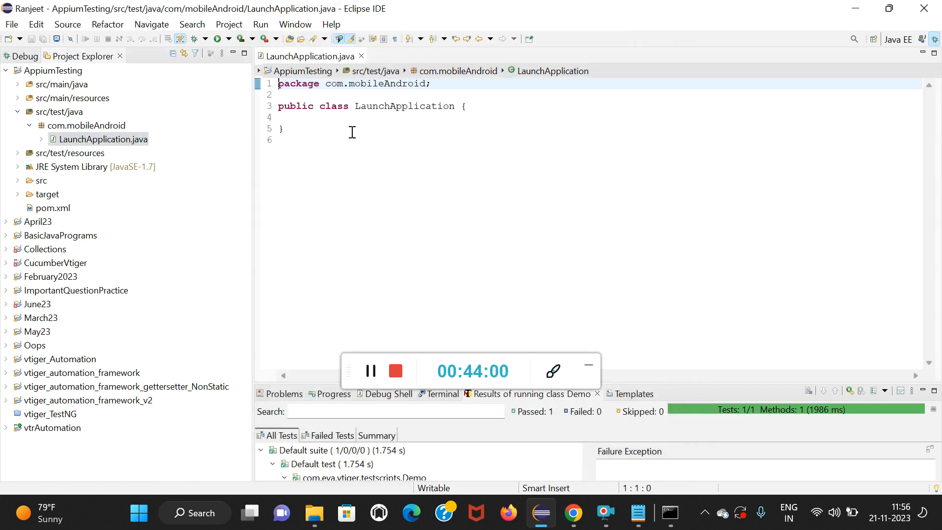
right_click(32, 71)
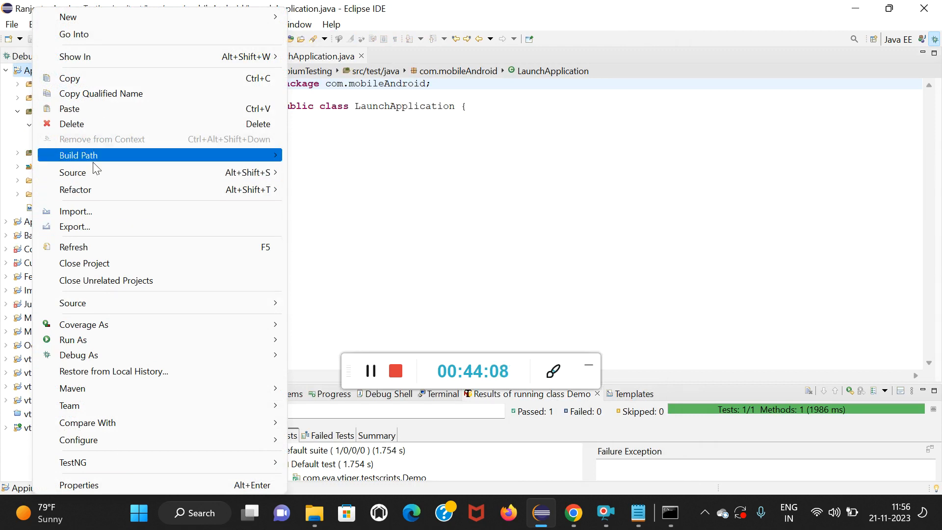
left_click(93, 248)
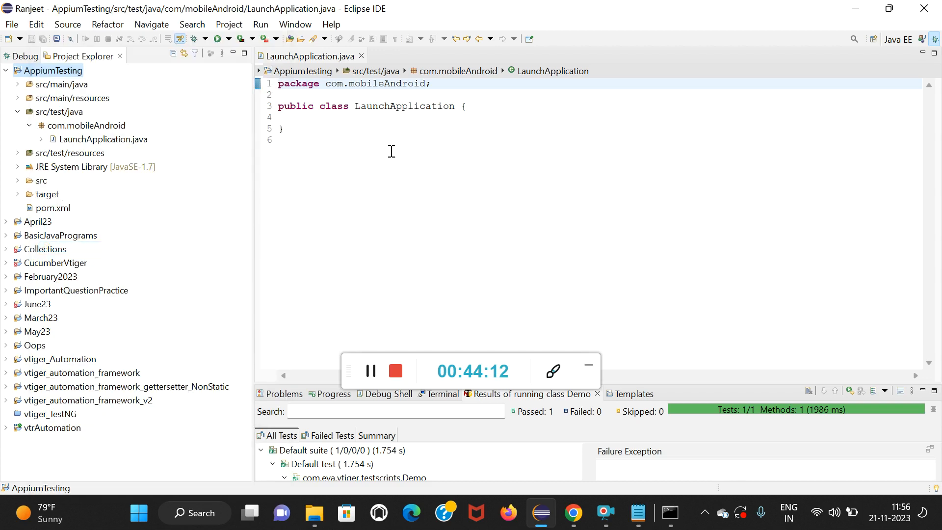